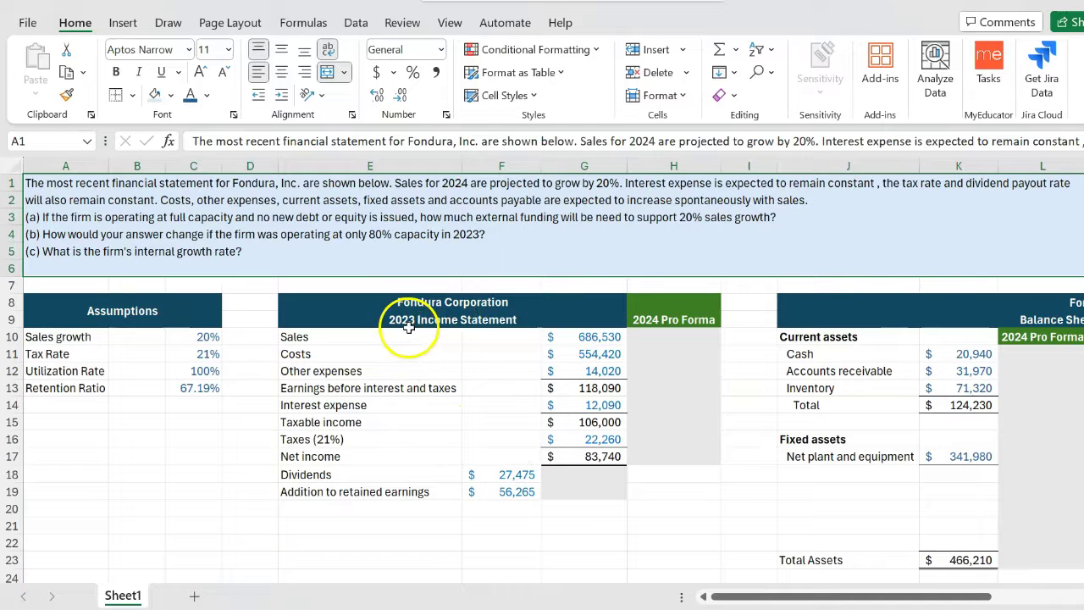
Examine the 2023 income statement, the balance sheet and the sales growth and utilization rate assumptions
{"action": "scroll", "coordinate": [926, 358], "scroll_direction": "right", "scroll_amount": 4}
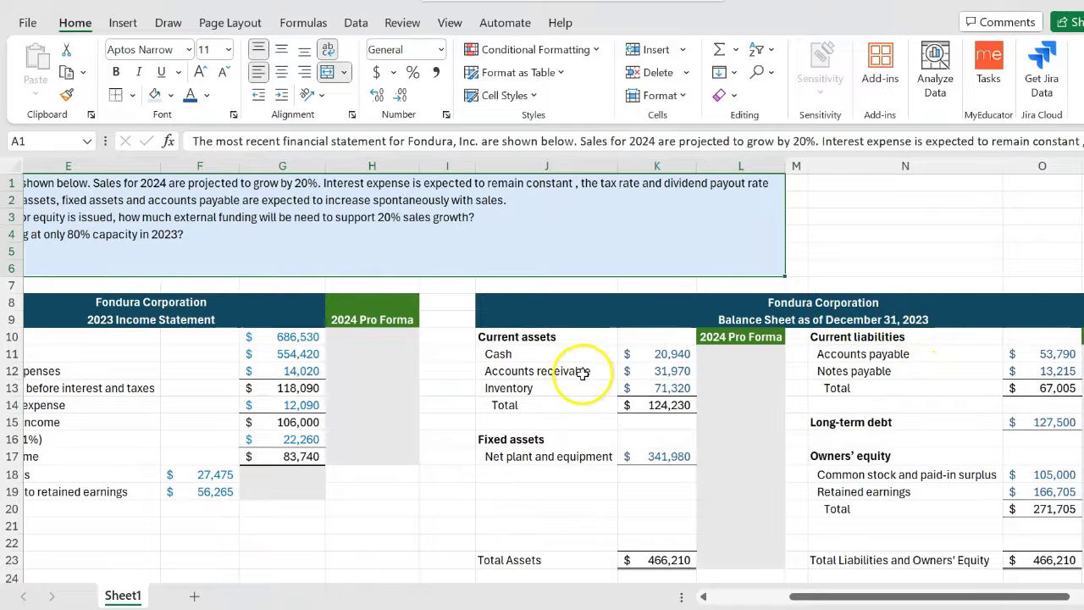
{"action": "scroll", "coordinate": [584, 374], "scroll_direction": "left", "scroll_amount": 4}
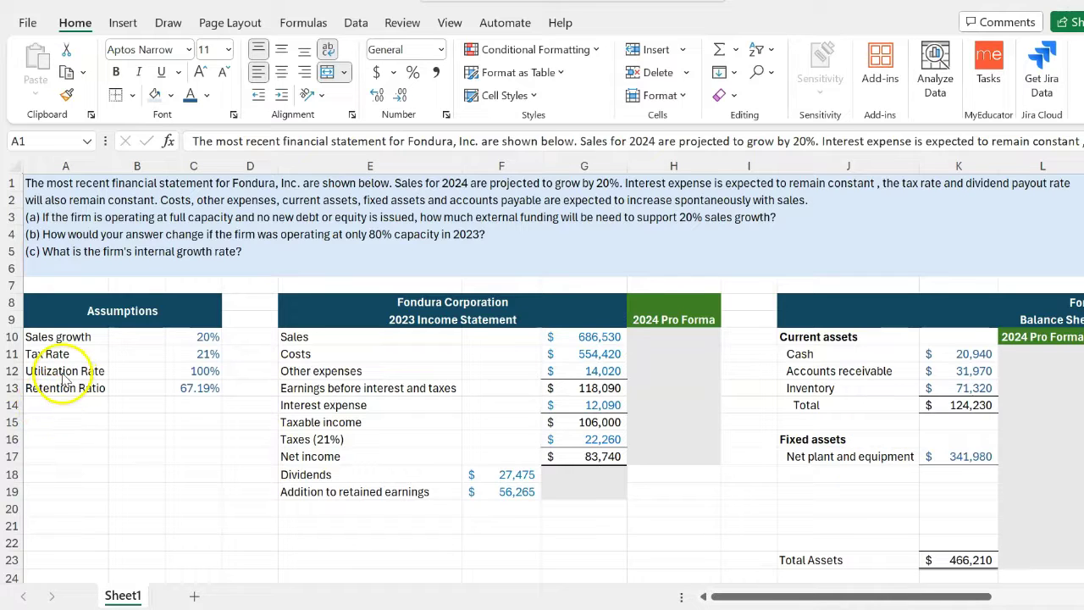
{"action": "left_click", "coordinate": [202, 373]}
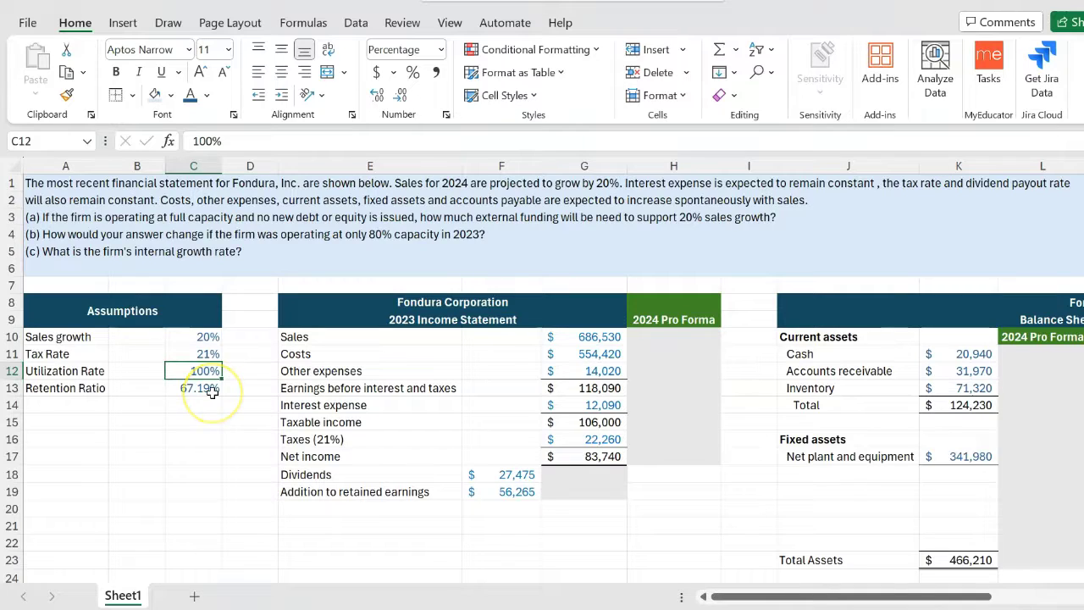
{"action": "left_click", "coordinate": [203, 336]}
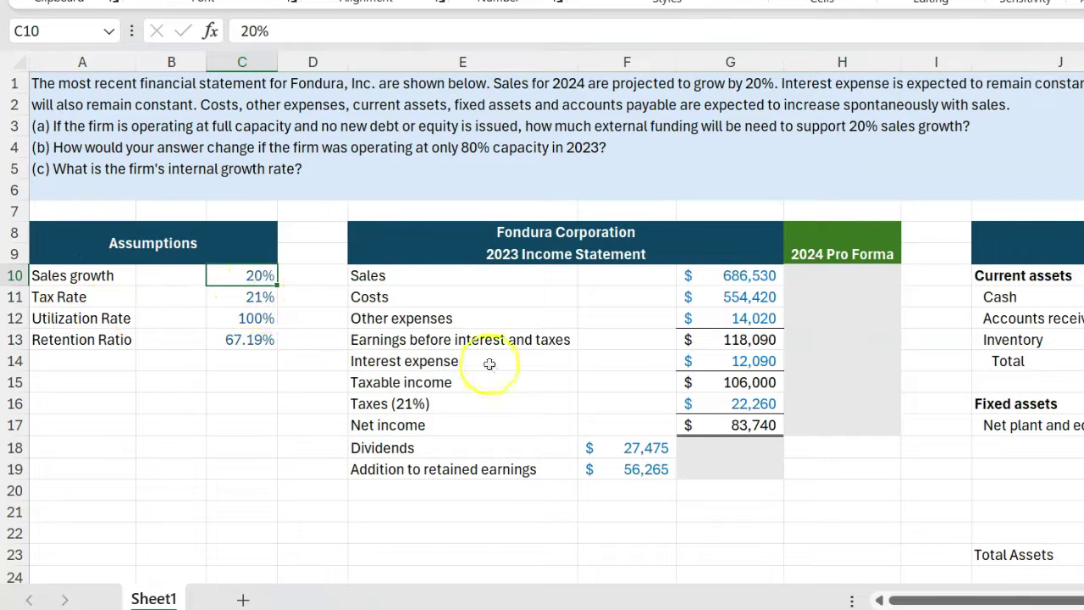
{"action": "left_click", "coordinate": [260, 323]}
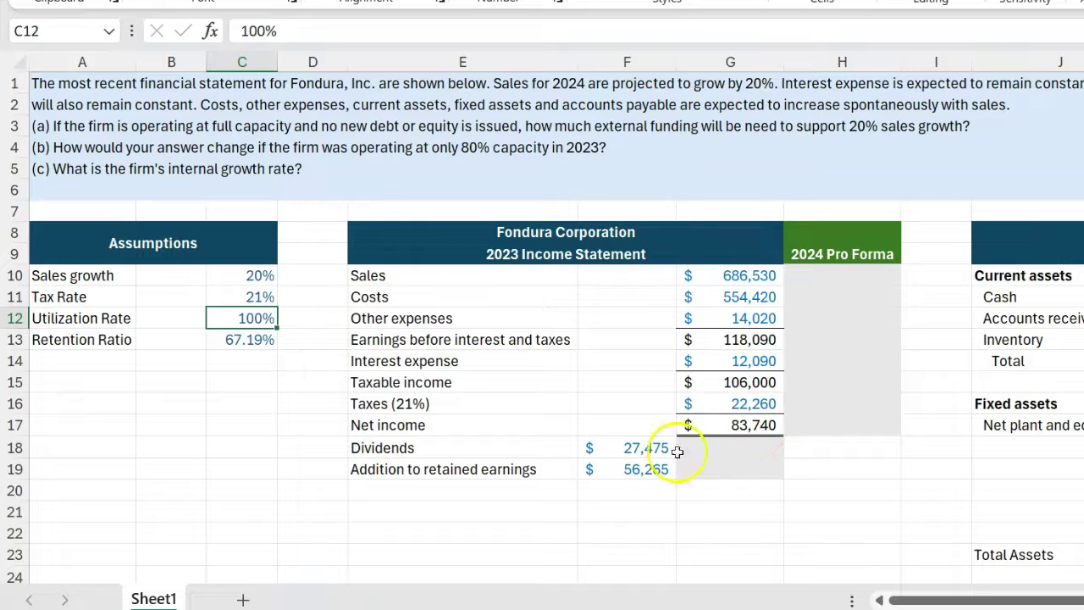
Calculate the retention ratio in F21 by dividing the addition to retained earnings by net income, =F19/G17
{"action": "left_click", "coordinate": [635, 470]}
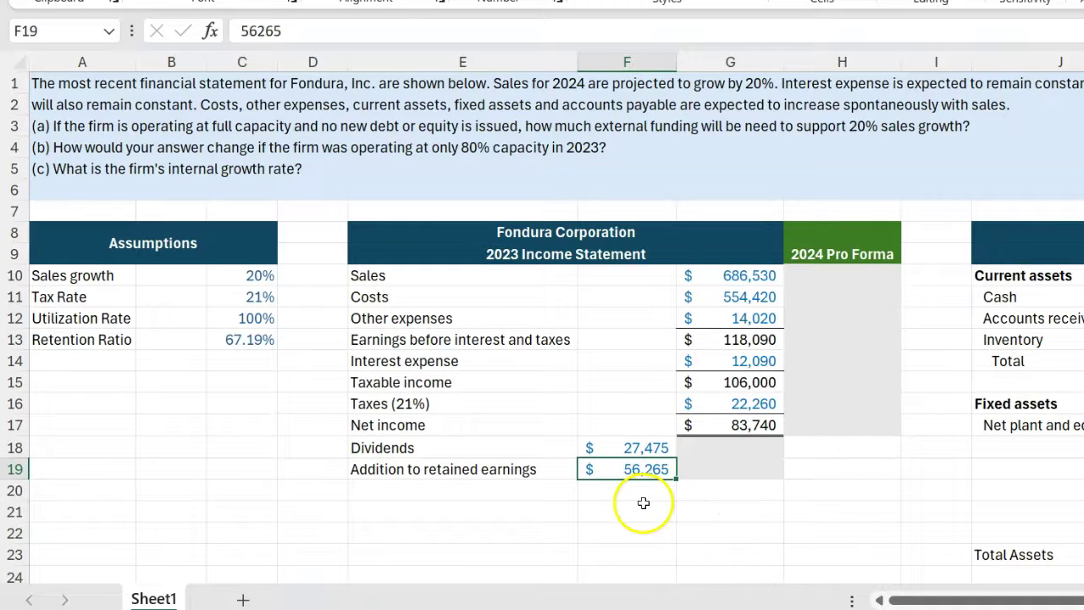
{"action": "left_click", "coordinate": [612, 511]}
{"action": "type", "text": "="}
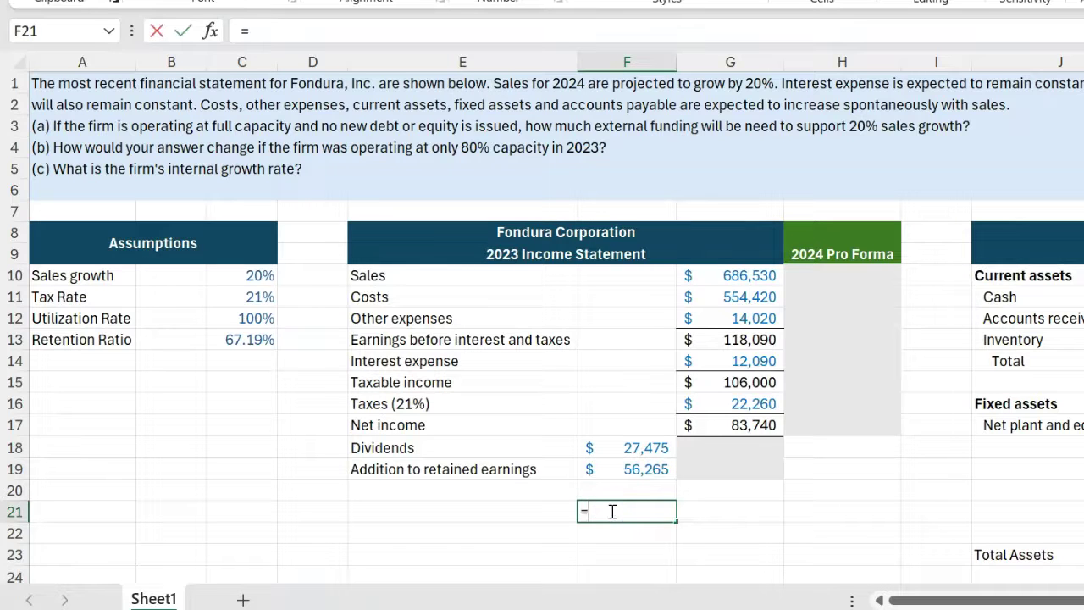
{"action": "left_click", "coordinate": [640, 470]}
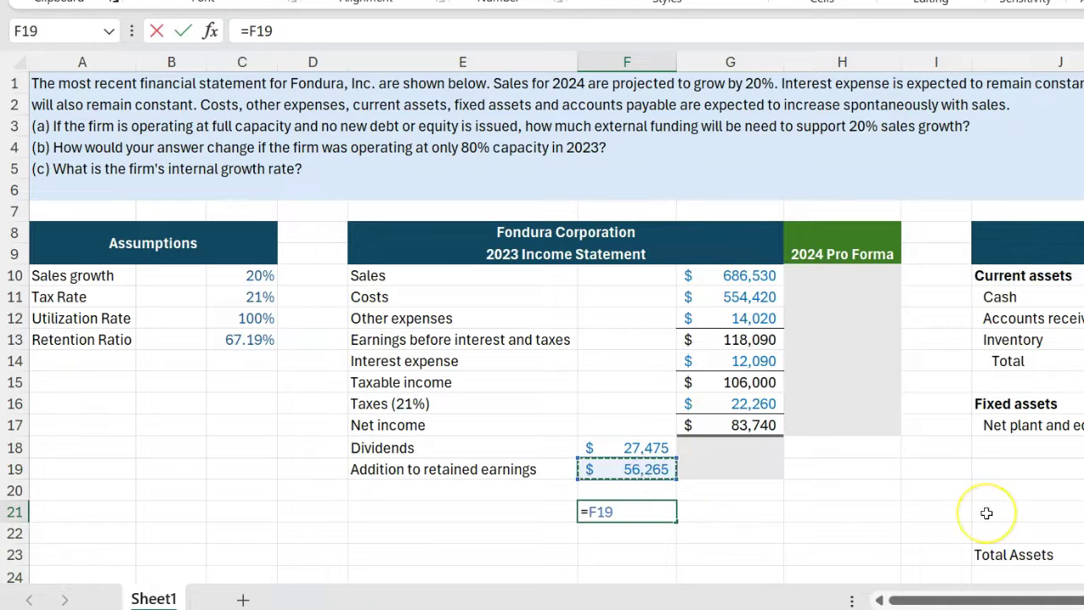
{"action": "type", "text": "/"}
{"action": "left_click", "coordinate": [743, 428]}
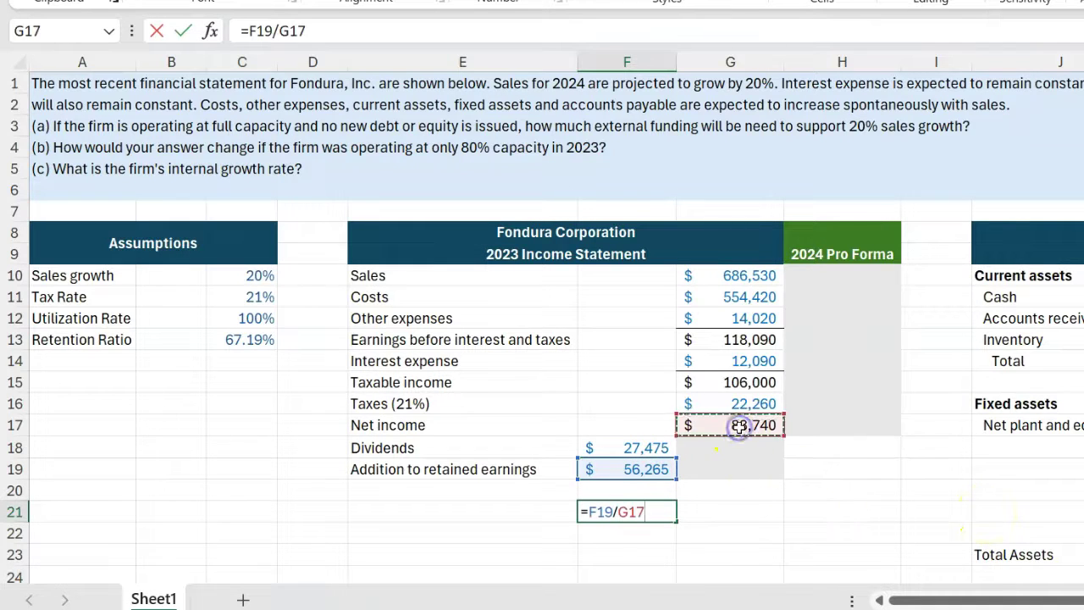
{"action": "key", "text": "Return"}
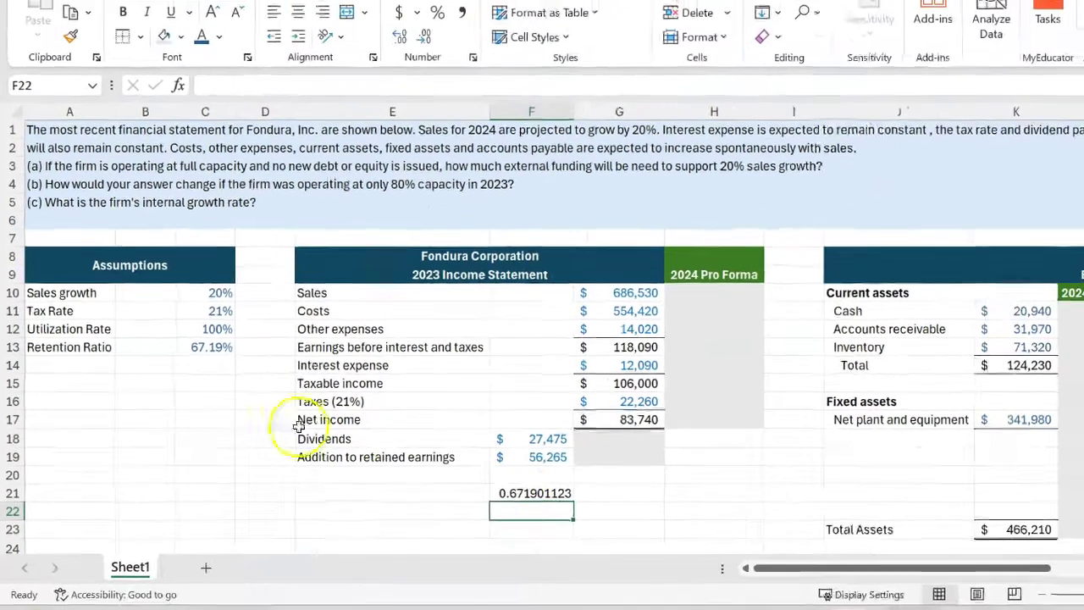
Project 2024 pro forma sales in H10 with =G10*(1+$C$10), keeping the sales growth reference absolute
{"action": "left_click", "coordinate": [841, 275]}
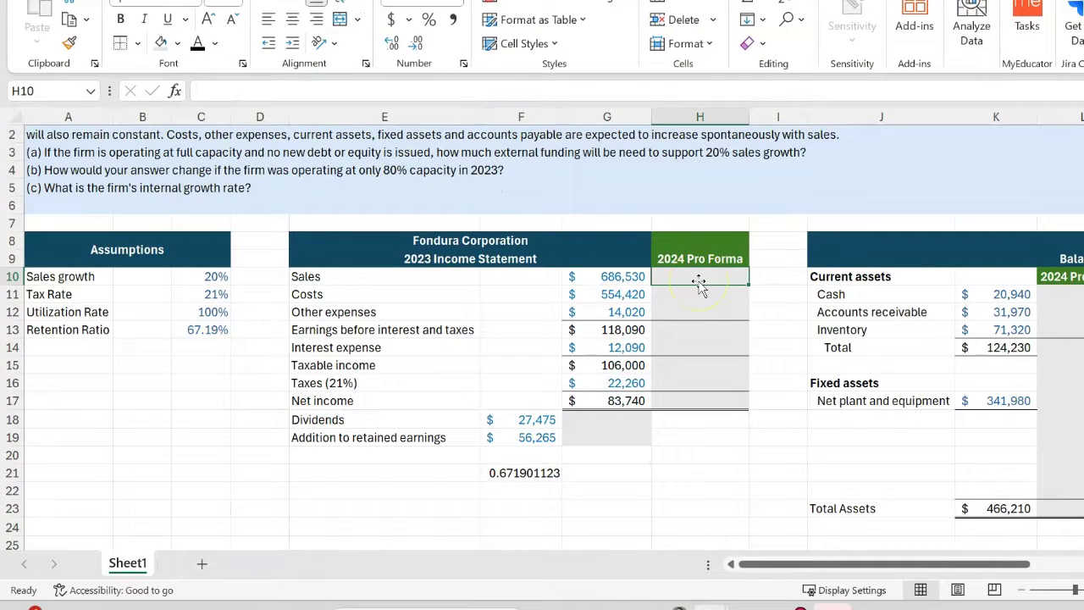
{"action": "left_click", "coordinate": [694, 276]}
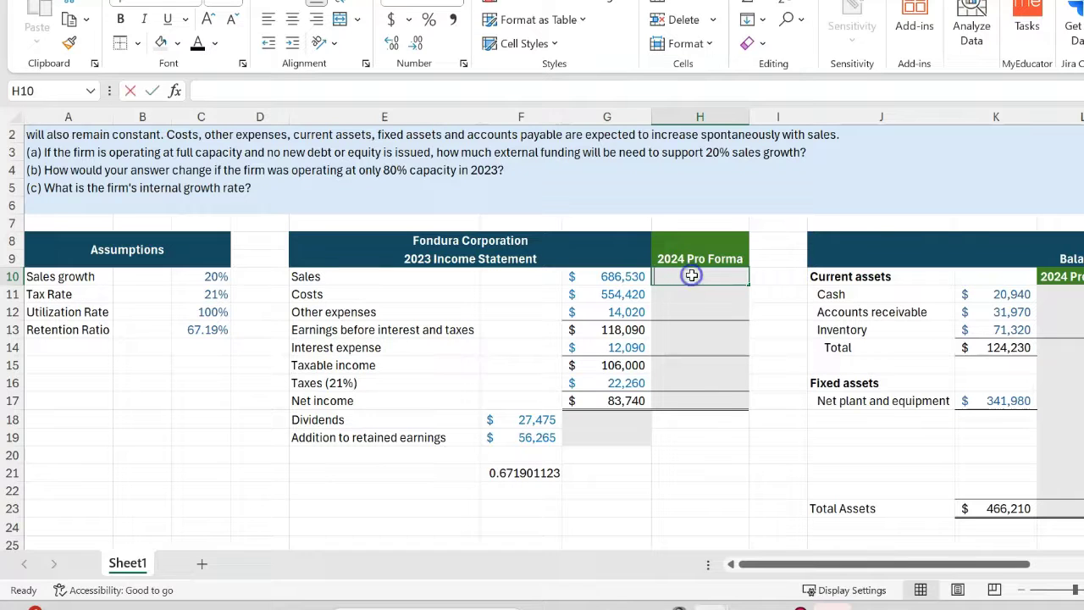
{"action": "type", "text": "="}
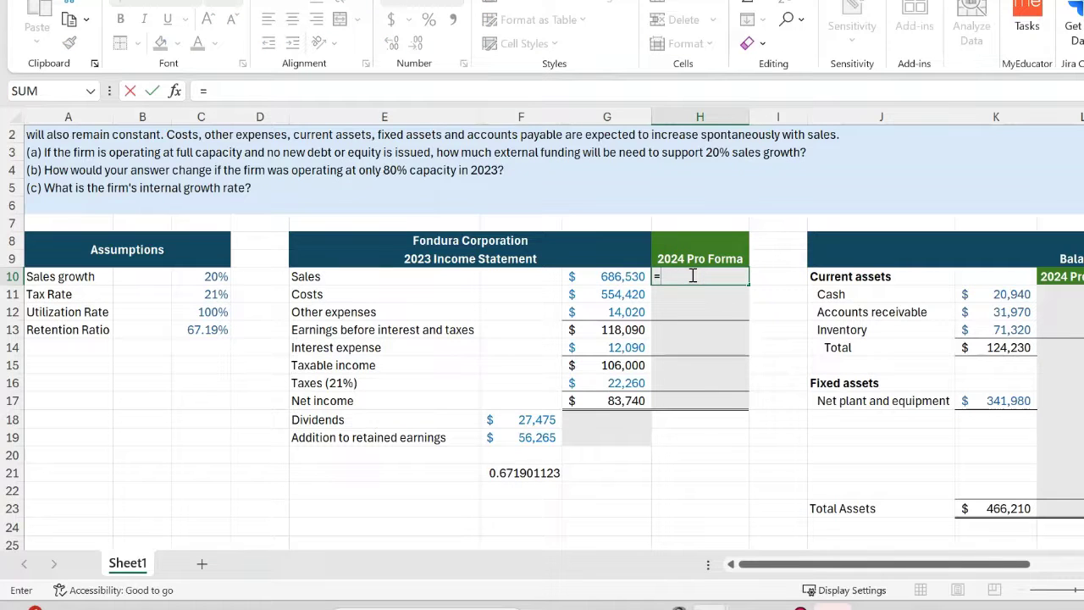
{"action": "key", "text": "Left"}
{"action": "type", "text": "*"}
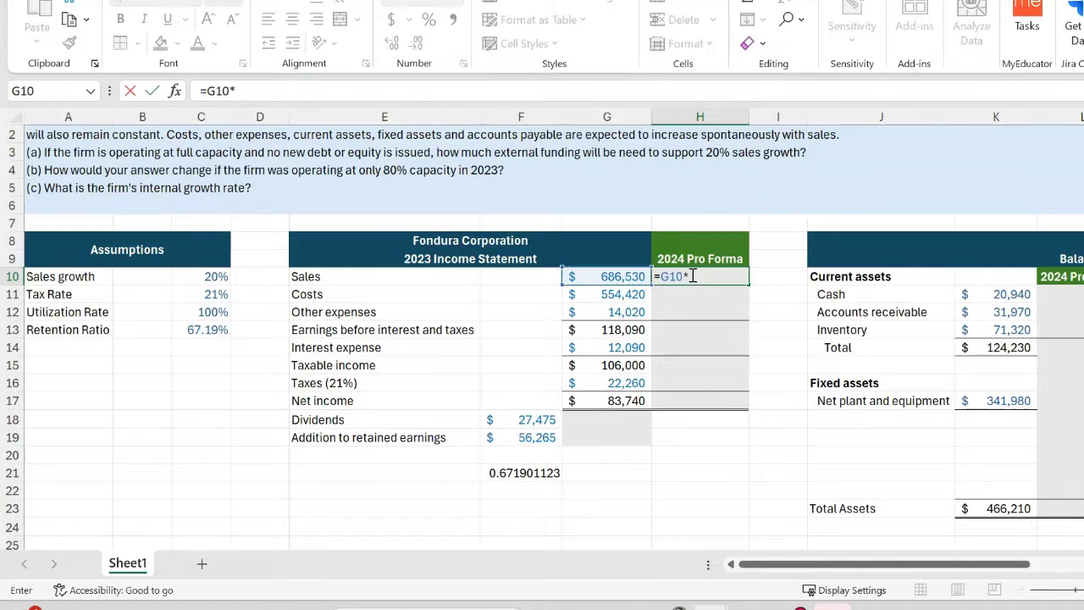
{"action": "left_click", "coordinate": [212, 279]}
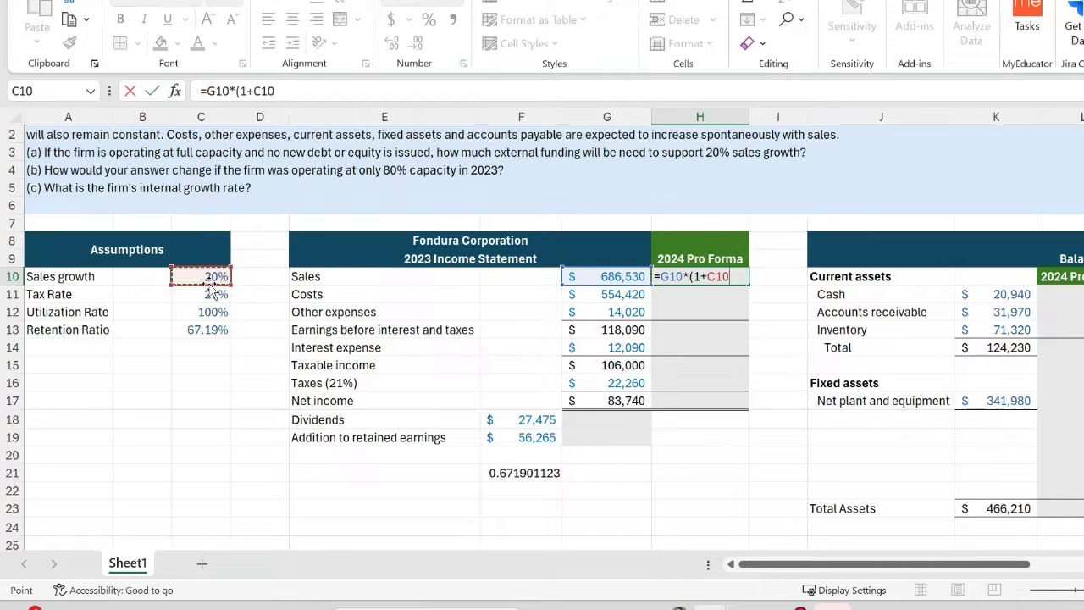
{"action": "key", "text": "F4"}
{"action": "type", "text": ")"}
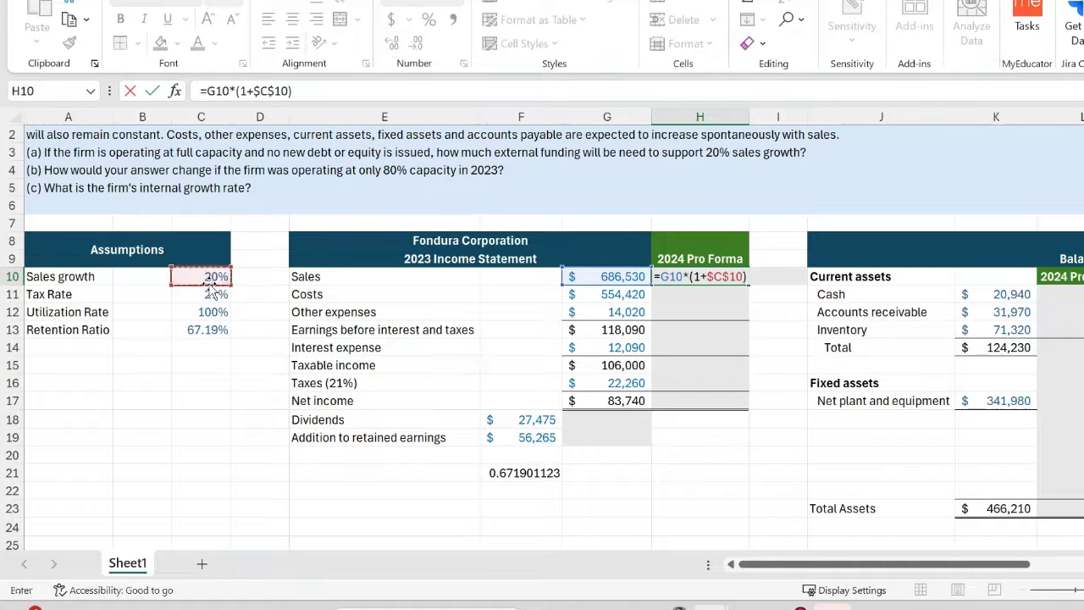
{"action": "key", "text": "ctrl+Return"}
Copy the pro forma sales formula to Costs and Other expenses in H11:H12 and check the references in both copies
{"action": "key", "text": "ctrl+c"}
{"action": "key", "text": "Down"}
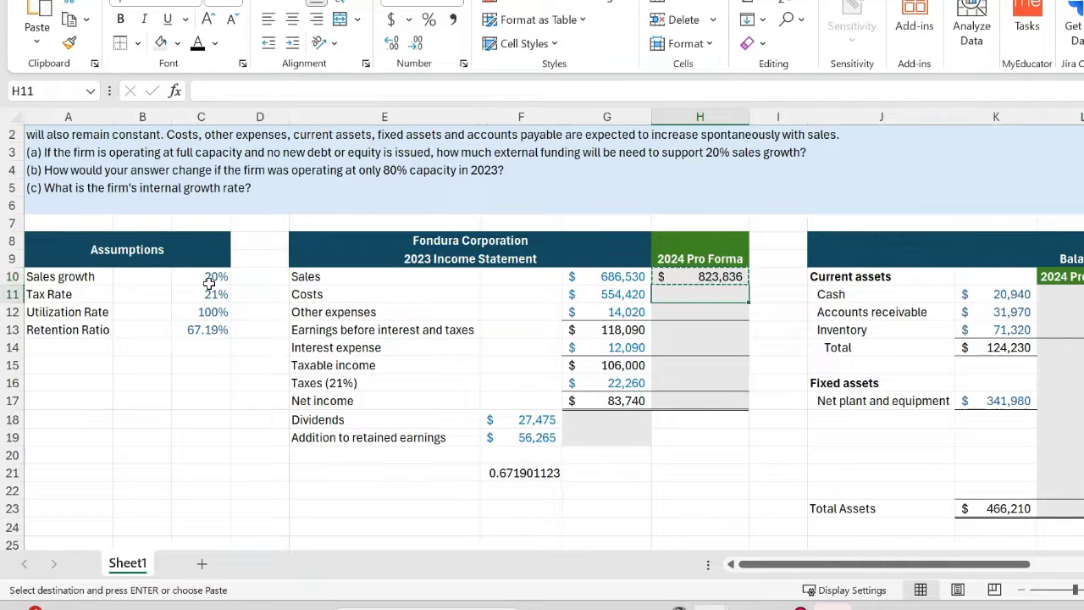
{"action": "key", "text": "shift+Down"}
{"action": "key", "text": "ctrl+v"}
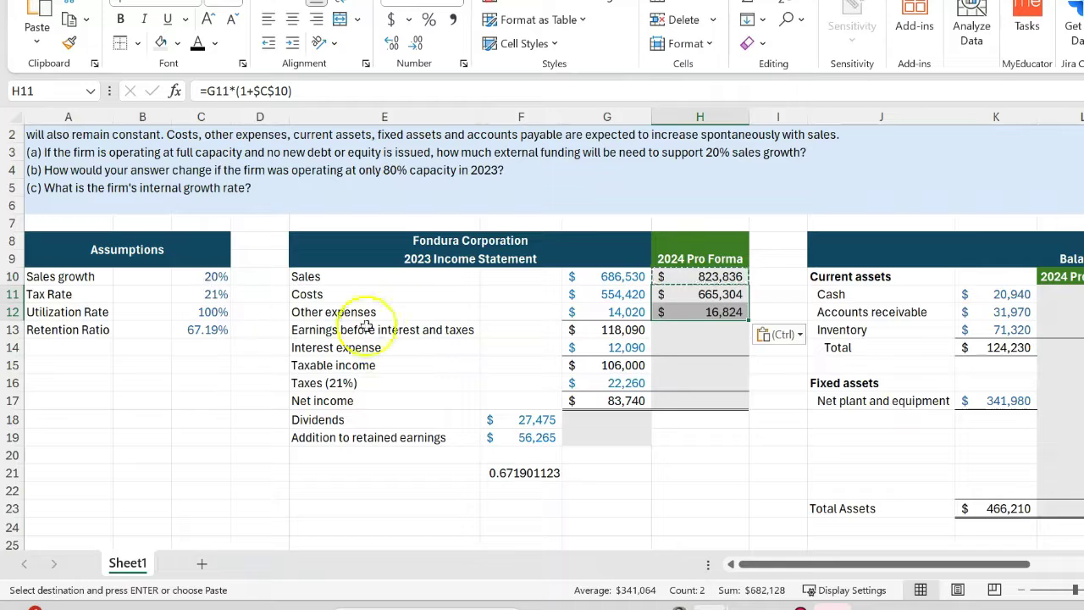
{"action": "double_click", "coordinate": [720, 294]}
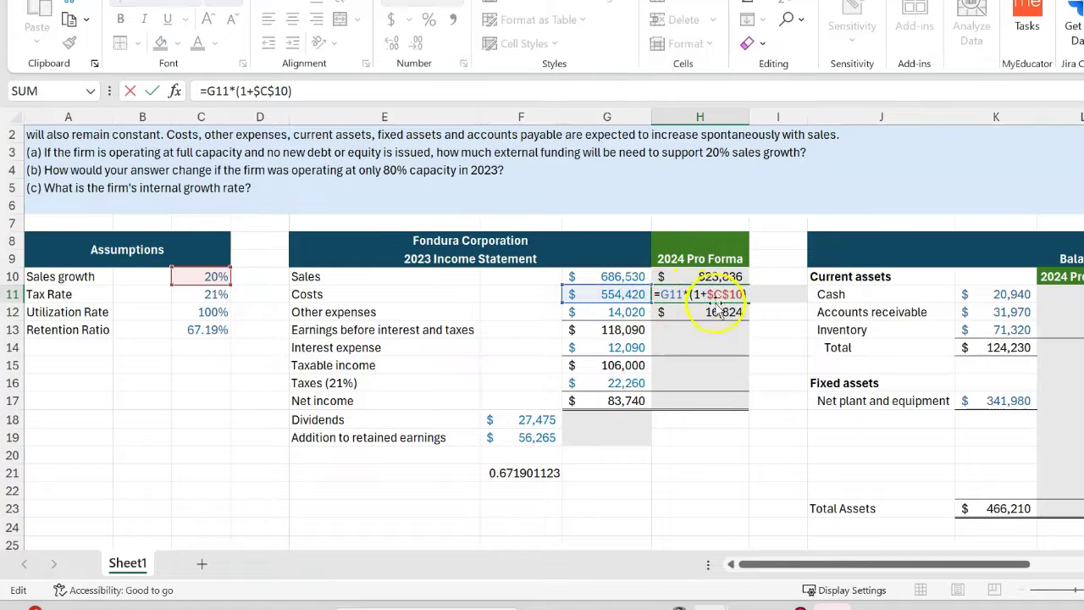
{"action": "key", "text": "Escape"}
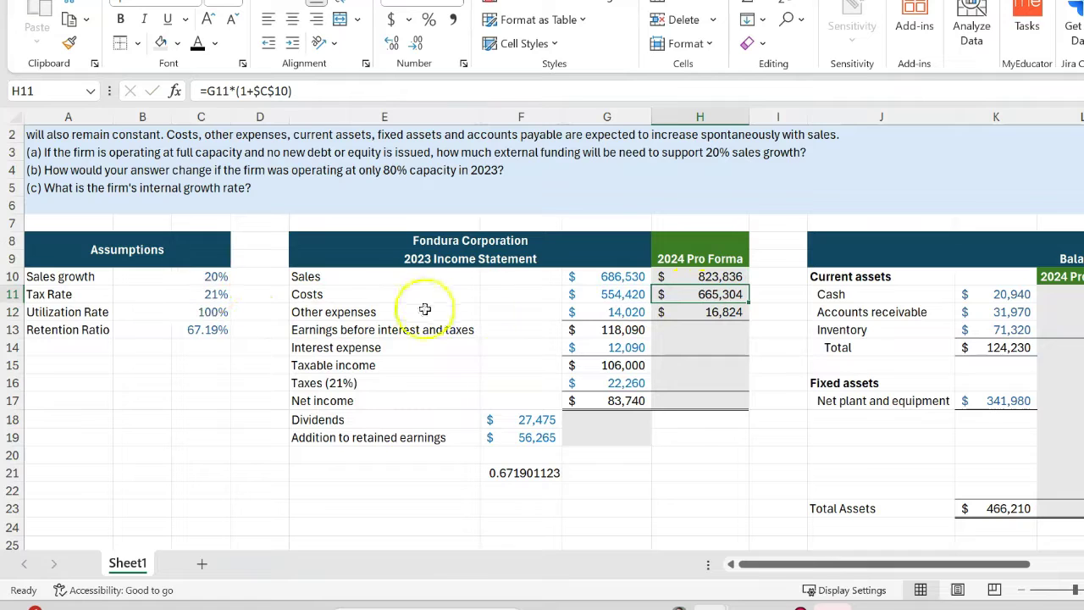
{"action": "double_click", "coordinate": [733, 312]}
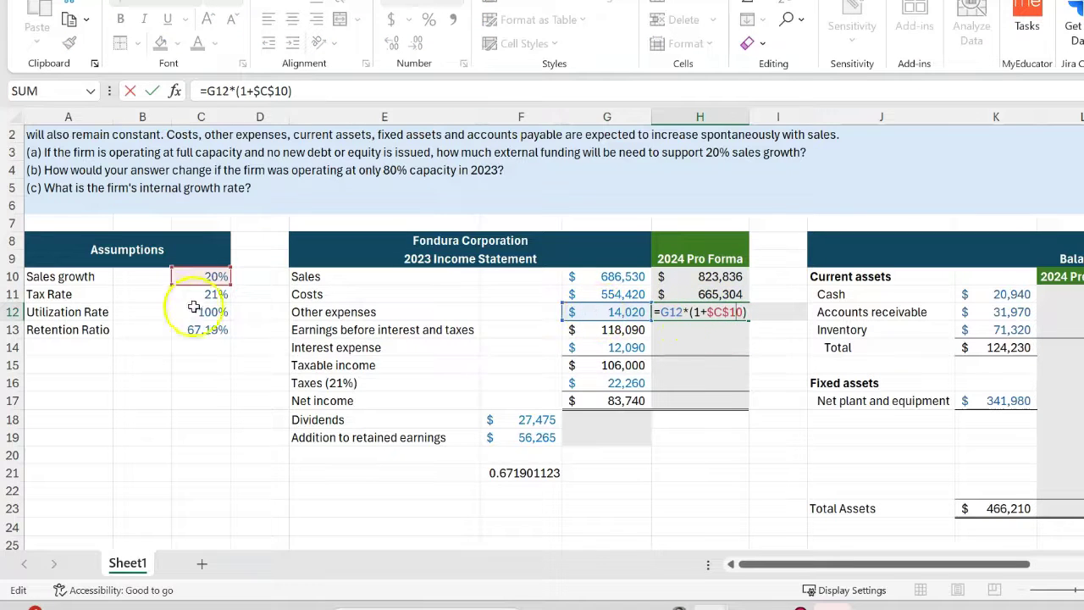
{"action": "scroll", "coordinate": [211, 273], "scroll_direction": "up", "scroll_amount": 1}
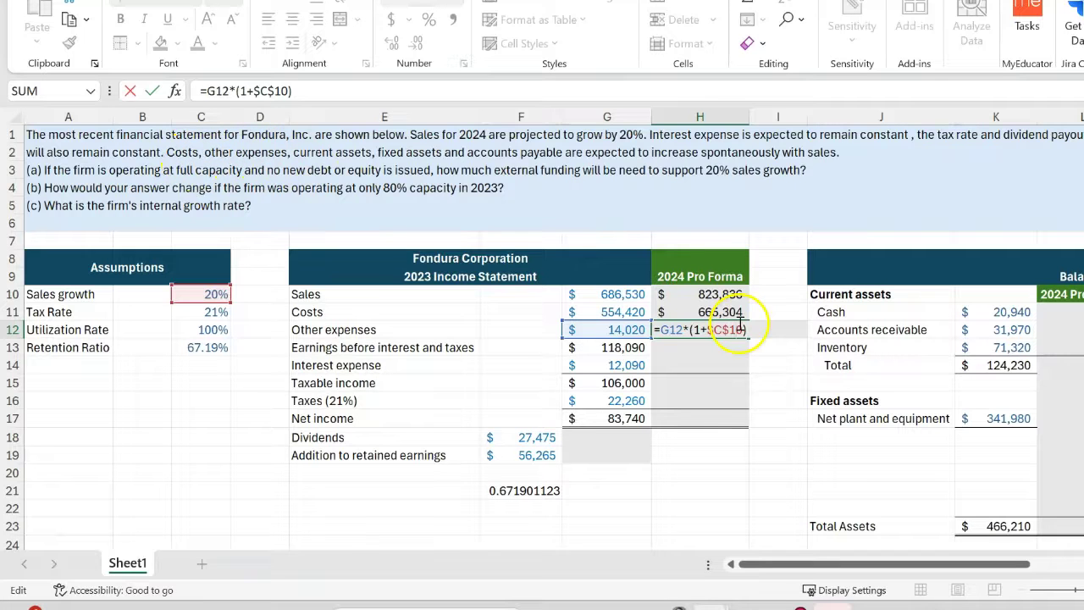
{"action": "left_click", "coordinate": [711, 353]}
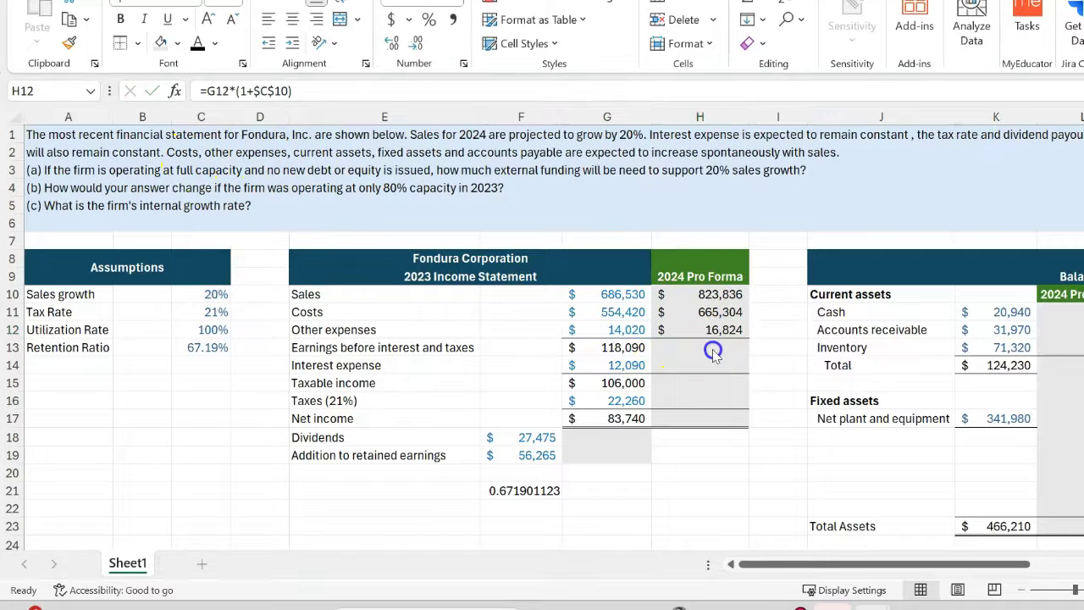
Compute pro forma earnings before interest and taxes in H13 as sales minus costs and other expenses, =H10-H11-H12
{"action": "left_click", "coordinate": [713, 352]}
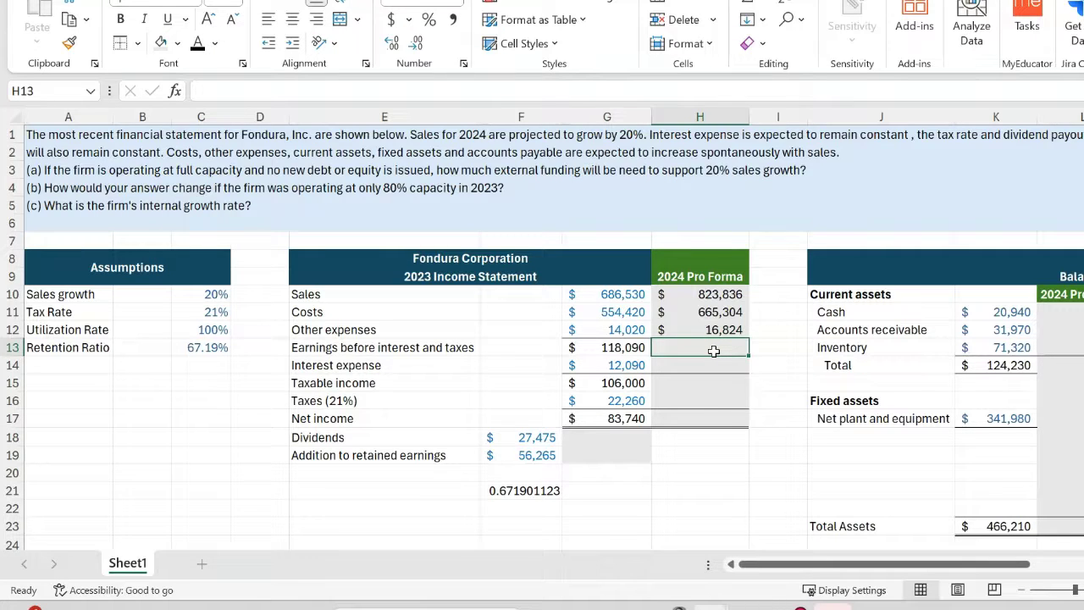
{"action": "type", "text": "="}
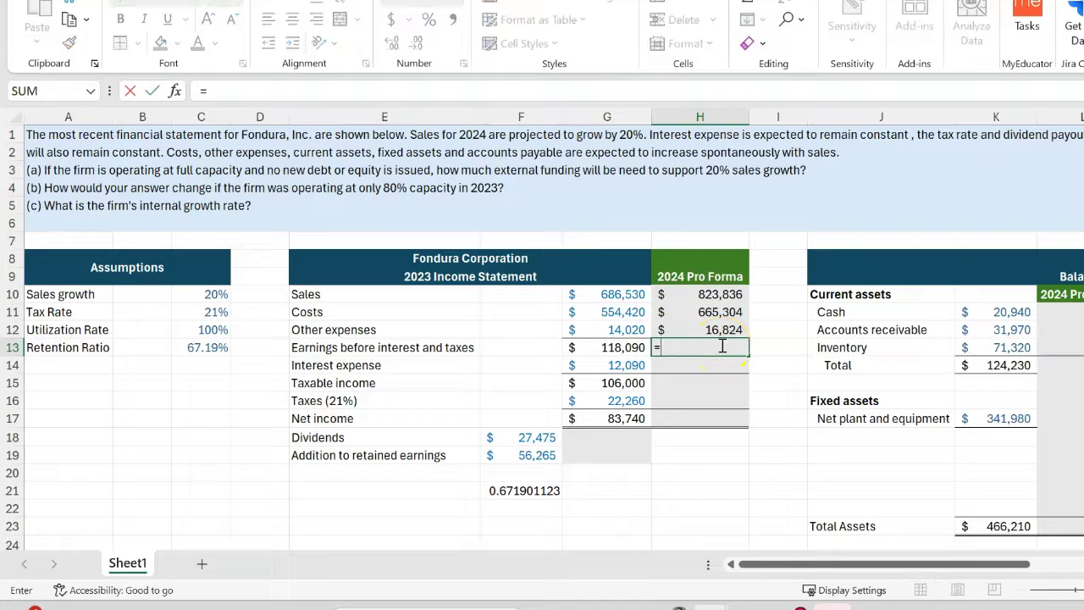
{"action": "key", "text": "Up"}
{"action": "key", "text": "Up"}
{"action": "key", "text": "Up"}
{"action": "type", "text": "-"}
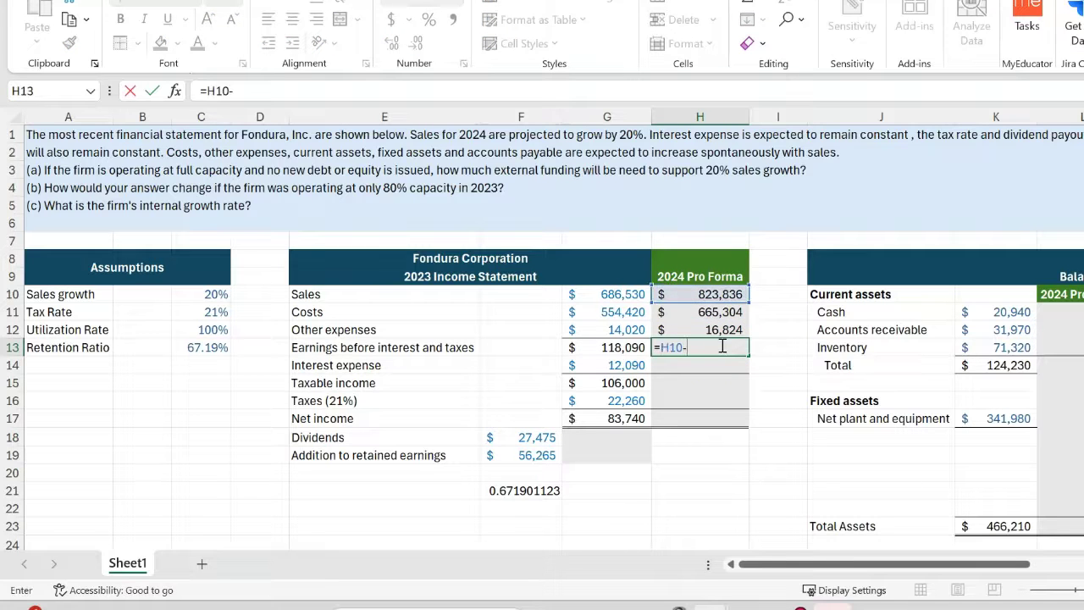
{"action": "key", "text": "Up"}
{"action": "key", "text": "Up"}
{"action": "type", "text": "-"}
{"action": "key", "text": "Up"}
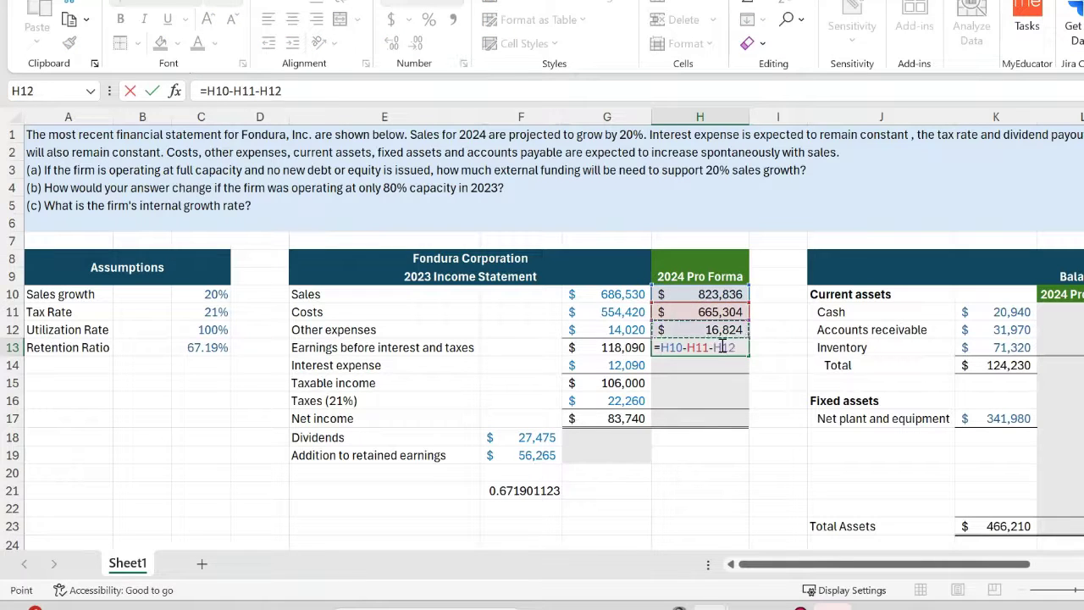
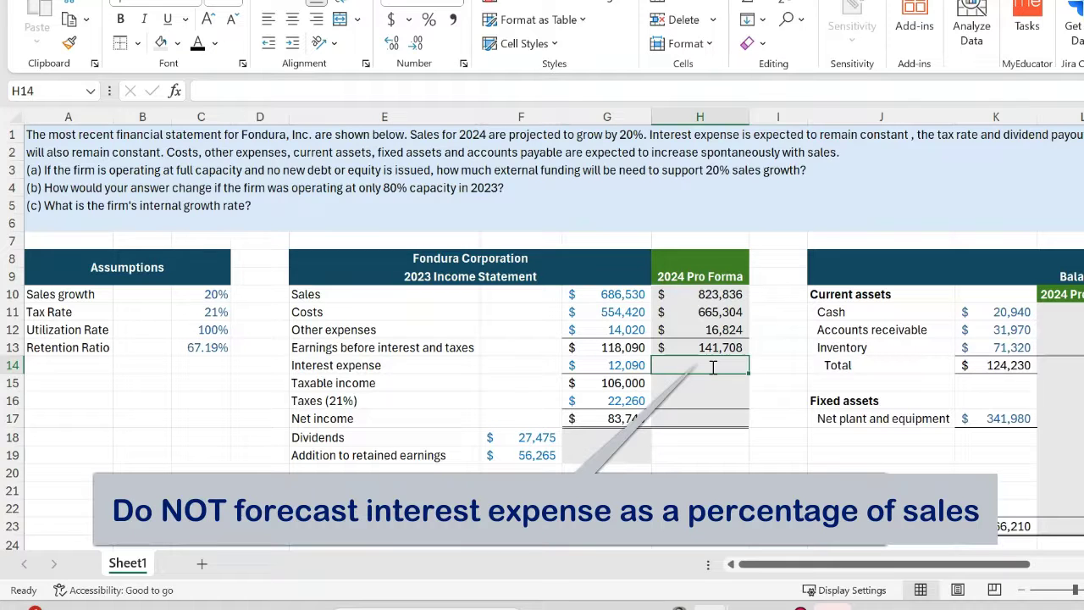
Hold pro forma interest expense constant by linking H14 to the 2023 amount with =G14
{"action": "type", "text": "="}
{"action": "key", "text": "Left"}
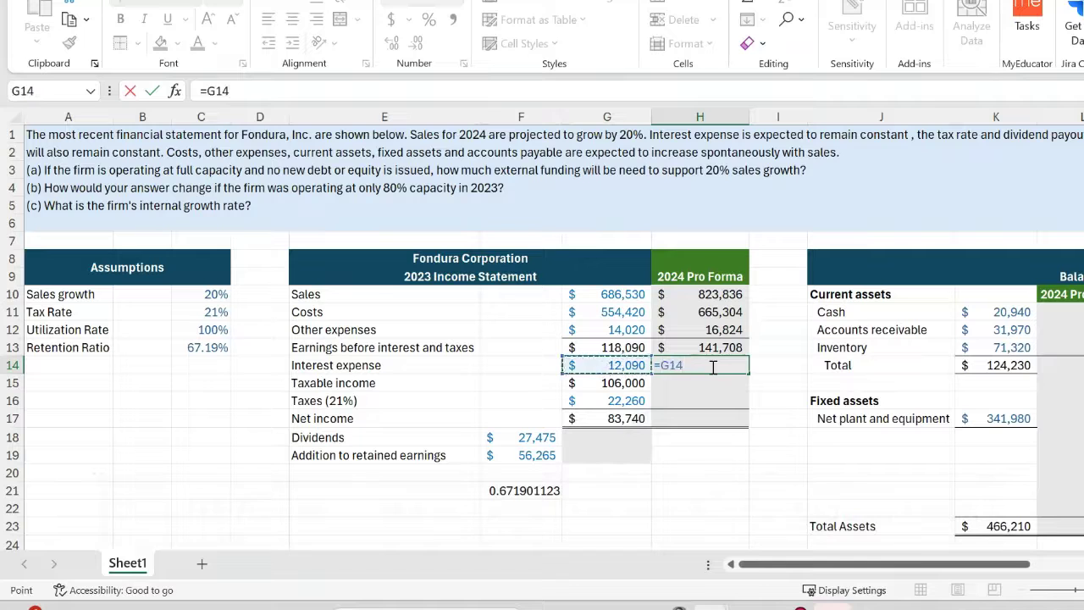
{"action": "key", "text": "Return"}
Compute pro forma taxable income in H15 by subtracting interest expense from earnings before interest and taxes, =H13-H14
{"action": "left_click", "coordinate": [709, 383]}
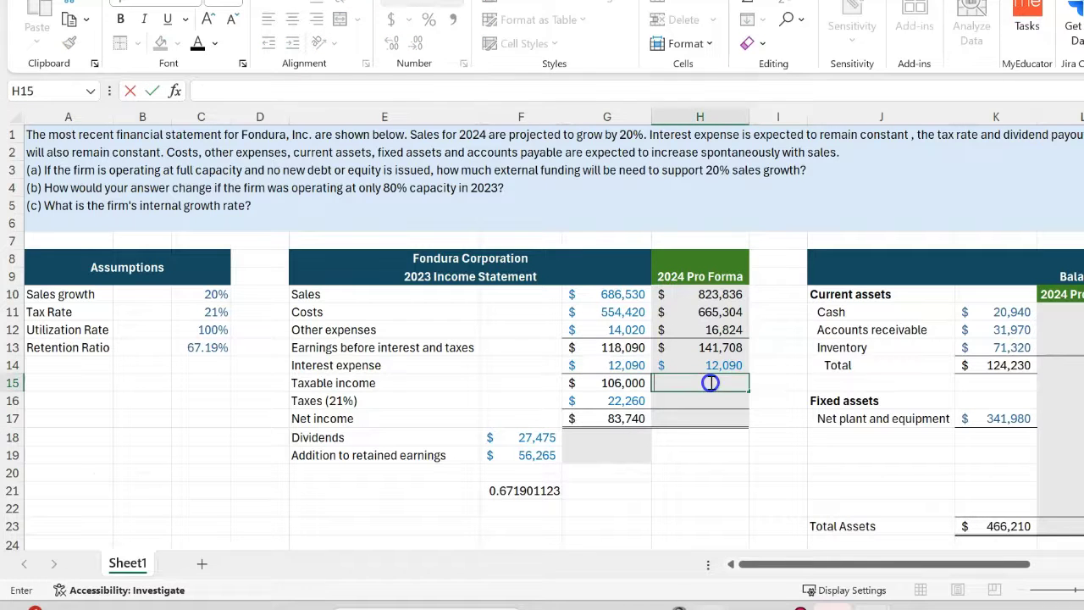
{"action": "type", "text": "="}
{"action": "key", "text": "Up"}
{"action": "key", "text": "Up"}
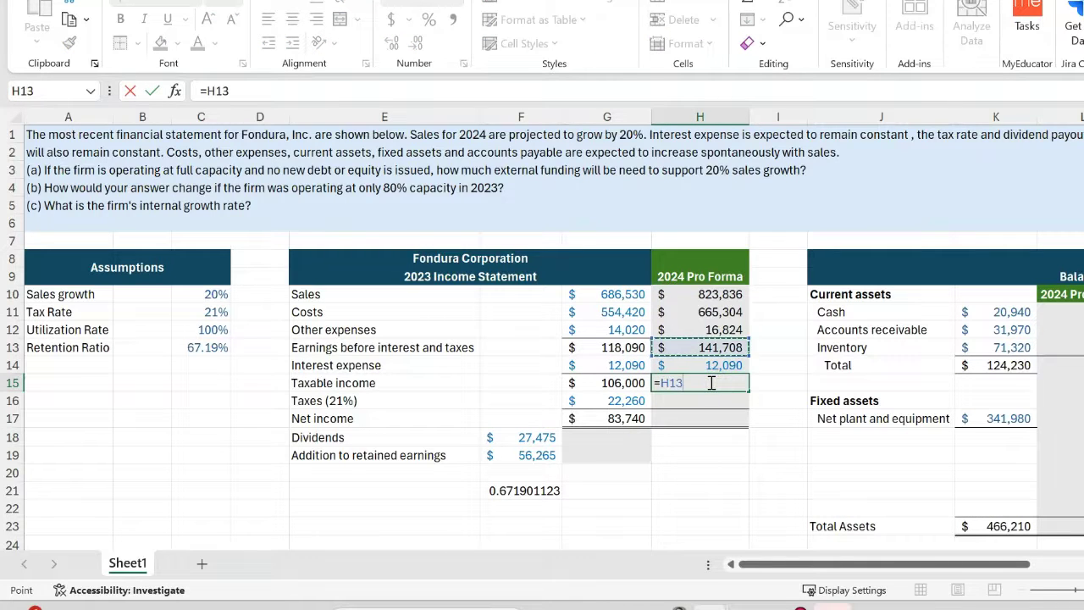
{"action": "type", "text": "-"}
{"action": "left_click", "coordinate": [718, 365]}
{"action": "key", "text": "Return"}
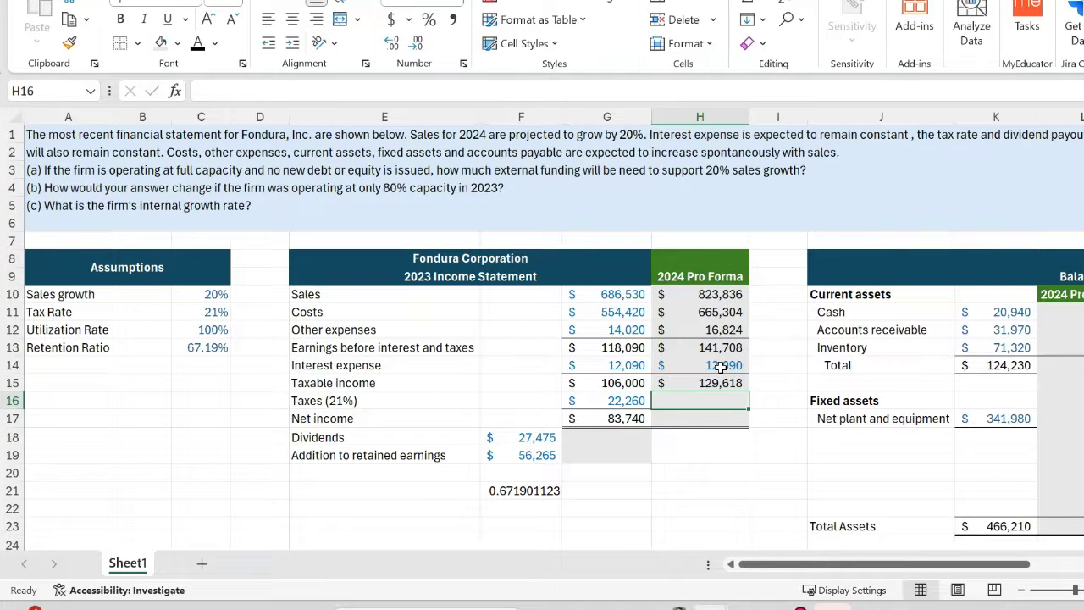
Compute pro forma taxes in H16 as the fixed tax rate reference times taxable income, =$C$11*H15
{"action": "type", "text": "="}
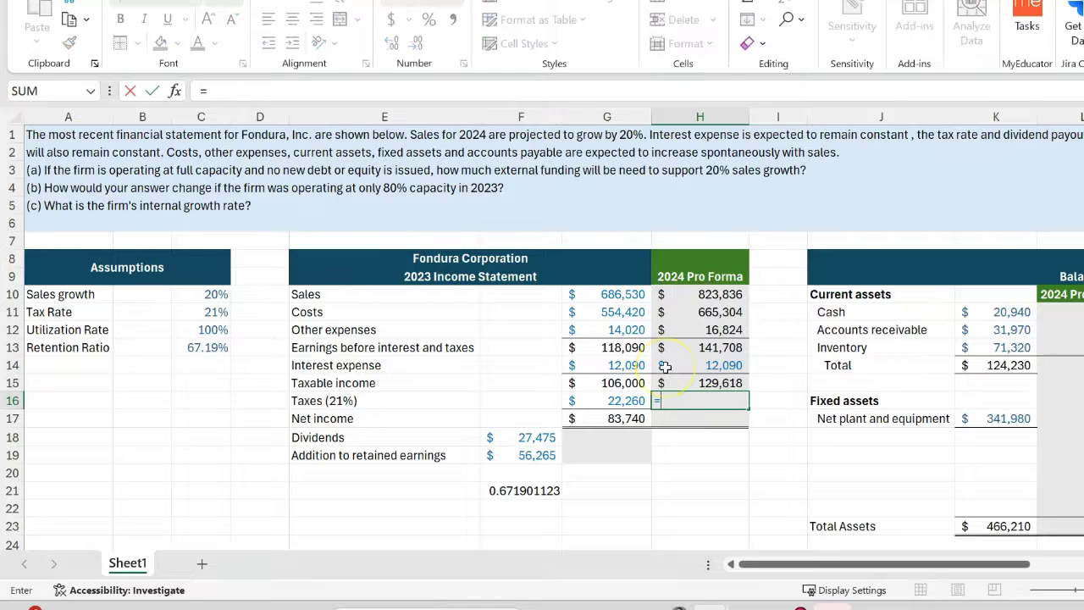
{"action": "left_click", "coordinate": [211, 313]}
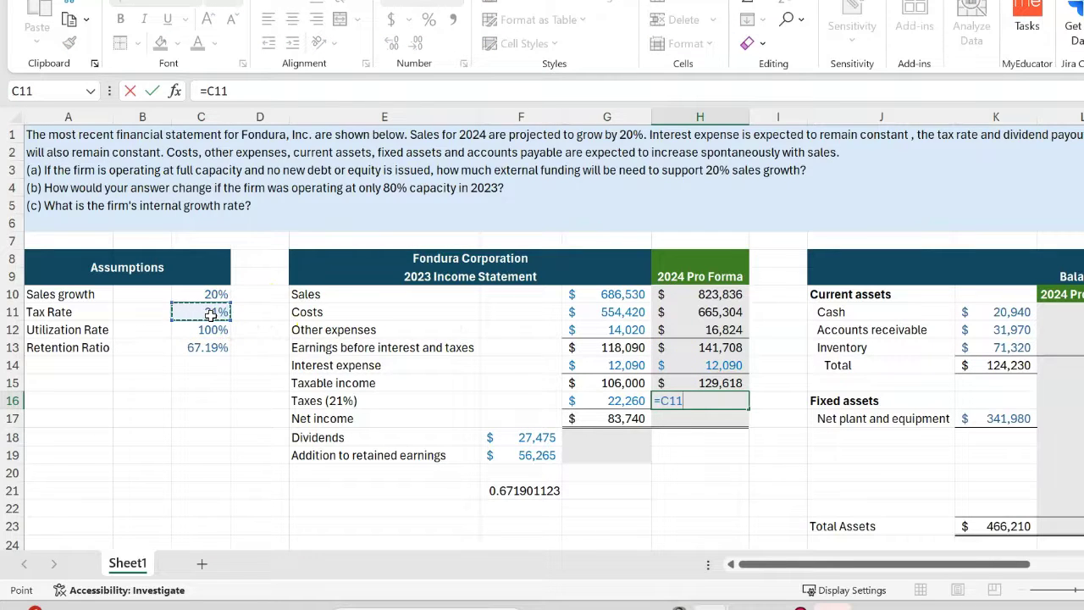
{"action": "key", "text": "F4"}
{"action": "type", "text": "*"}
{"action": "left_click", "coordinate": [704, 383]}
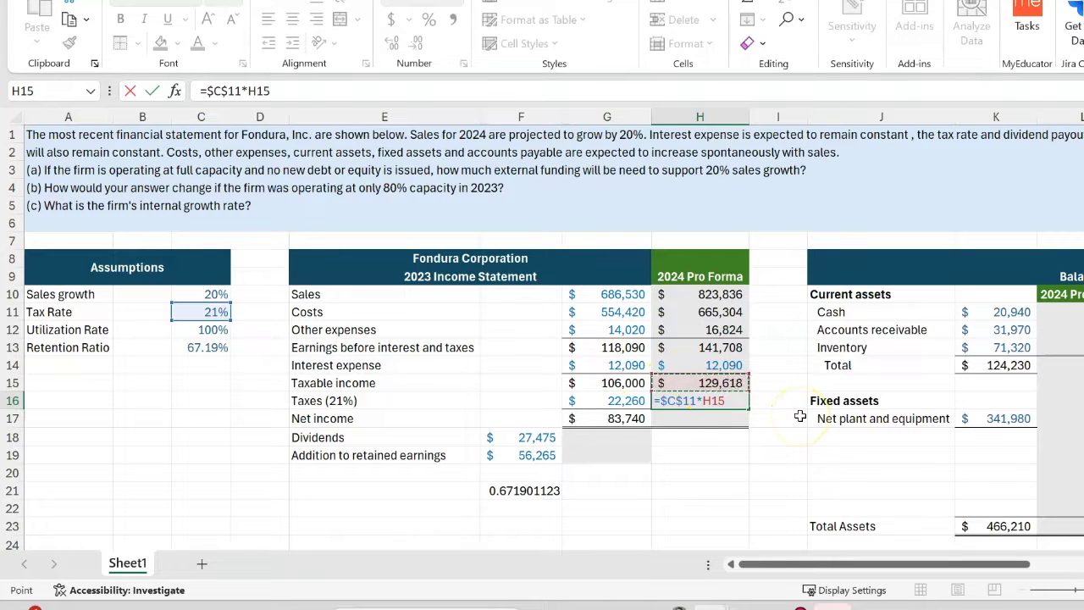
{"action": "key", "text": "Return"}
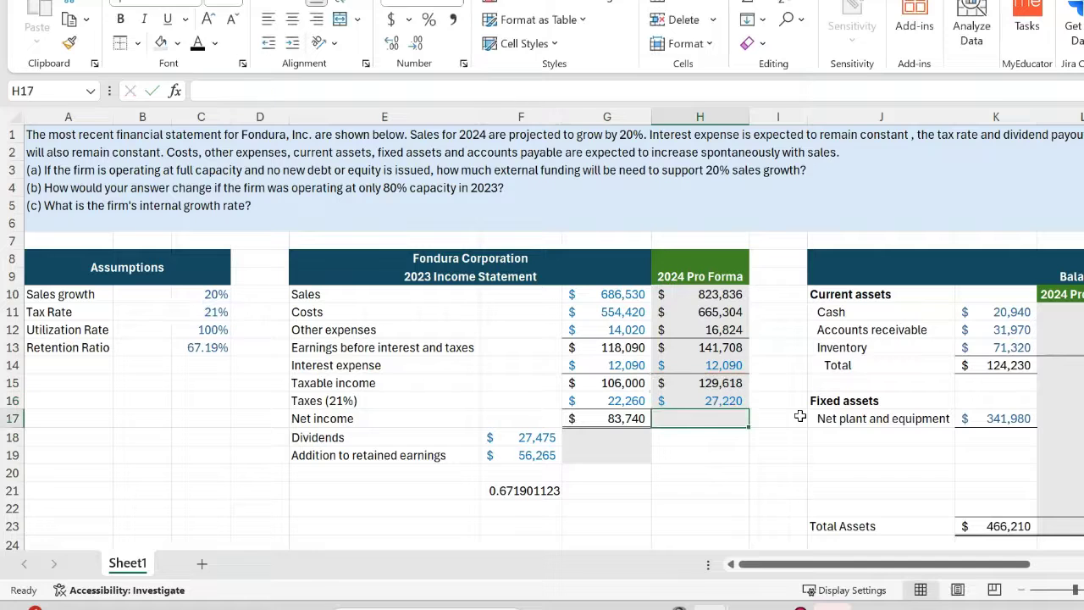
Compute pro forma net income in H17 by subtracting taxes from taxable income, =H15-H16
{"action": "type", "text": "="}
{"action": "key", "text": "Up"}
{"action": "key", "text": "Up"}
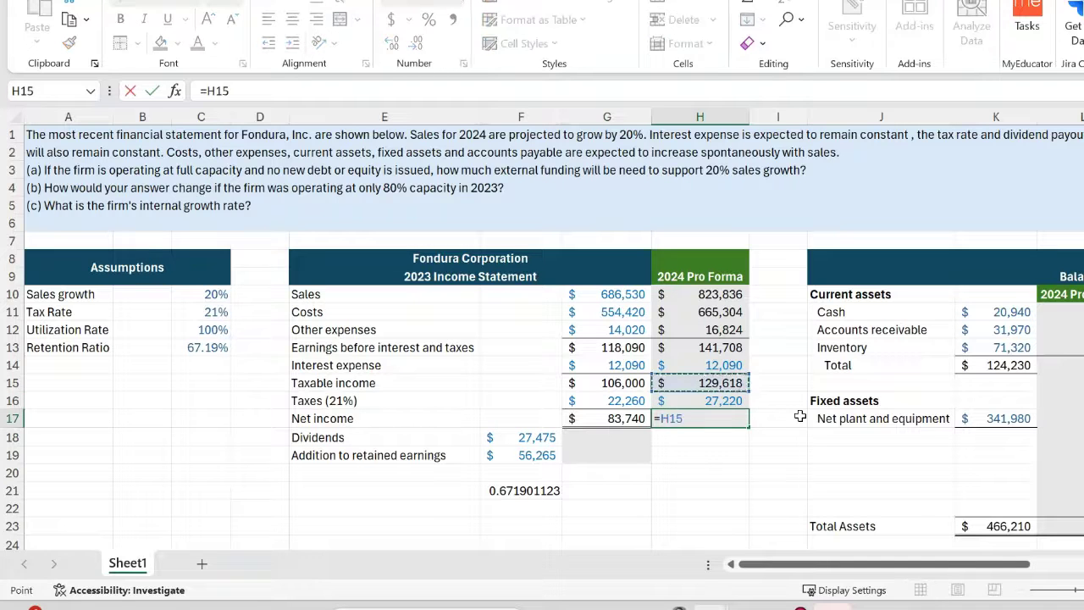
{"action": "type", "text": "-"}
{"action": "key", "text": "Up"}
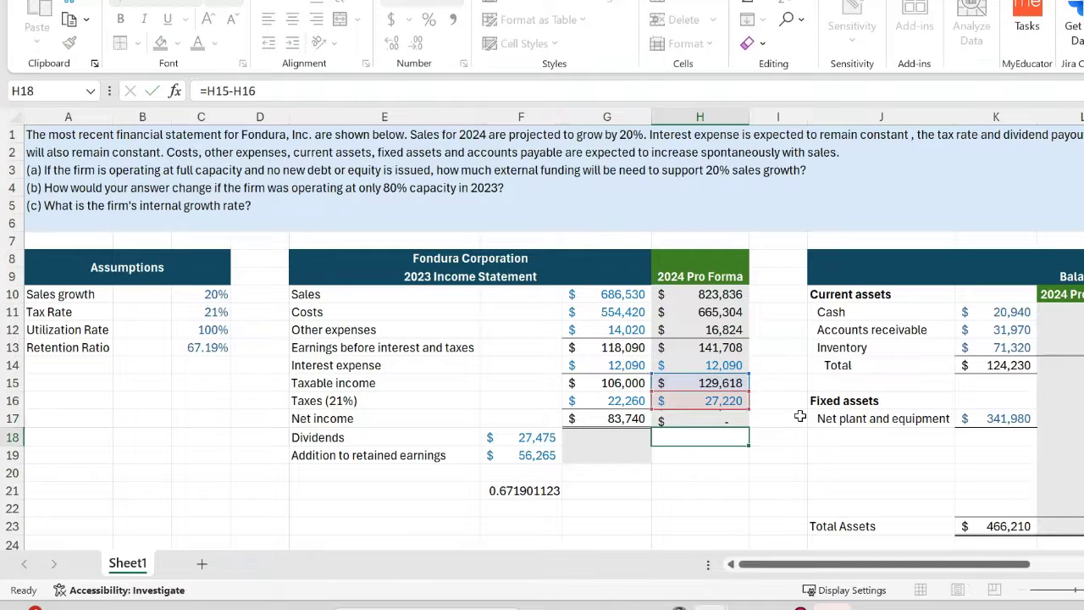
{"action": "key", "text": "Return"}
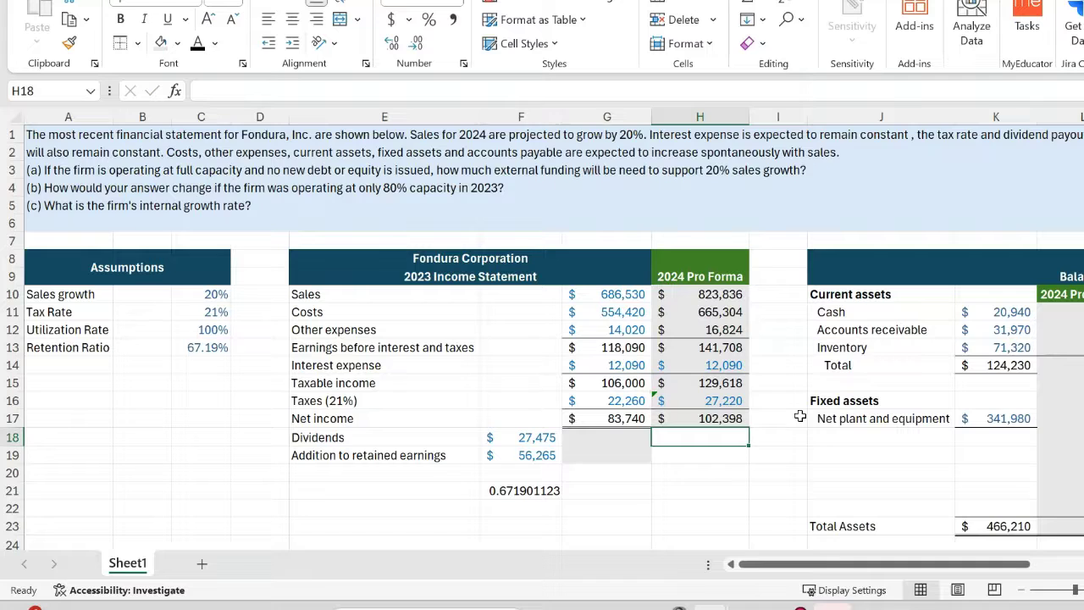
Compute the pro forma addition to retained earnings in G19 as the fixed retention ratio reference times net income, =$C$13*H17
{"action": "left_click", "coordinate": [621, 439]}
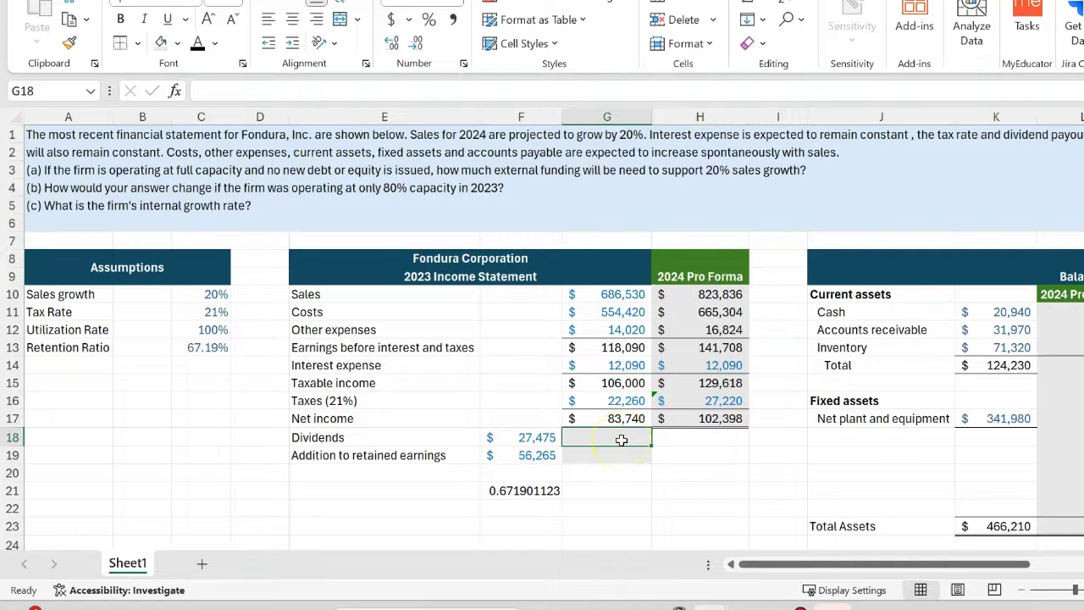
{"action": "left_click", "coordinate": [598, 439]}
{"action": "key", "text": "Down"}
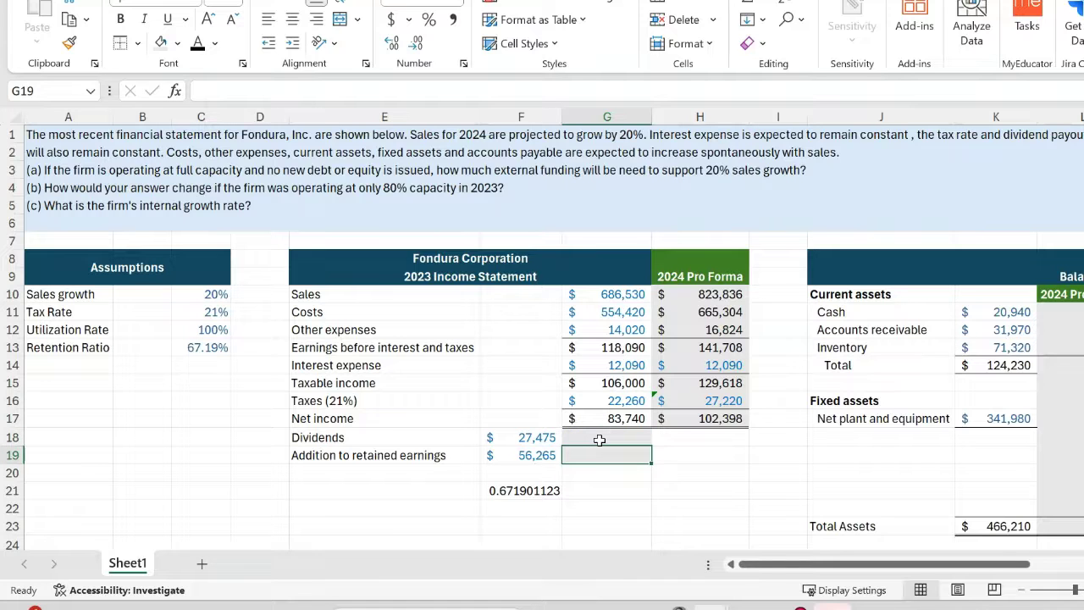
{"action": "type", "text": "="}
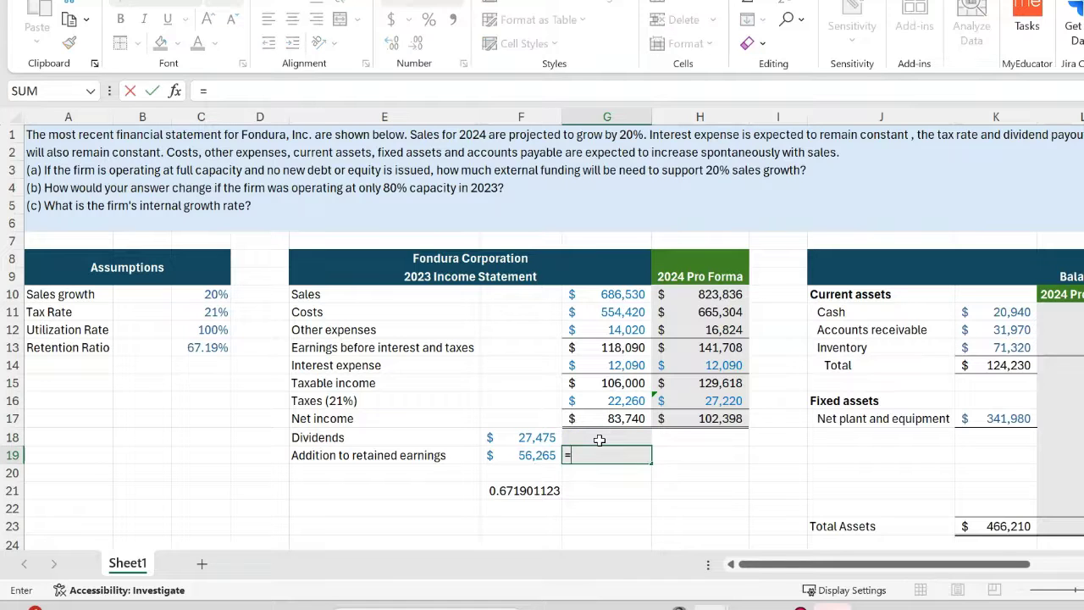
{"action": "left_click", "coordinate": [209, 348]}
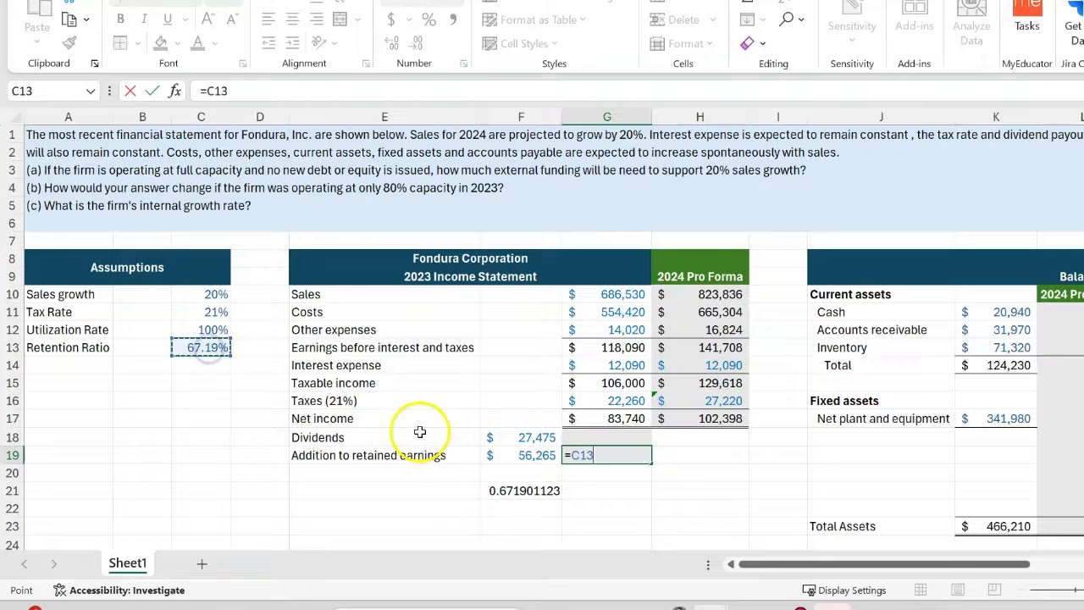
{"action": "key", "text": "F4"}
{"action": "type", "text": "*"}
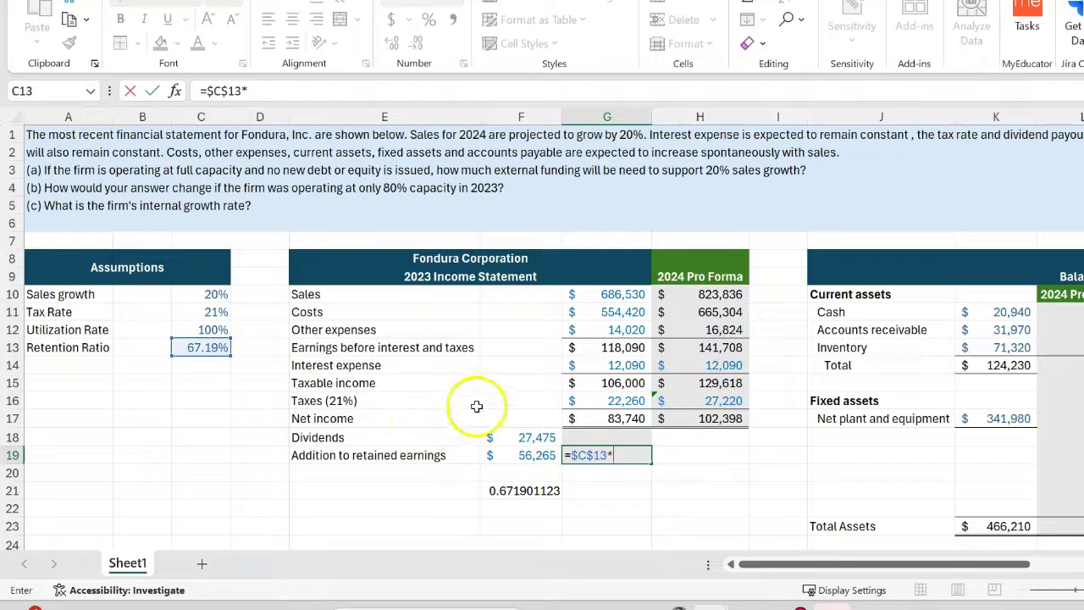
{"action": "left_click", "coordinate": [719, 418]}
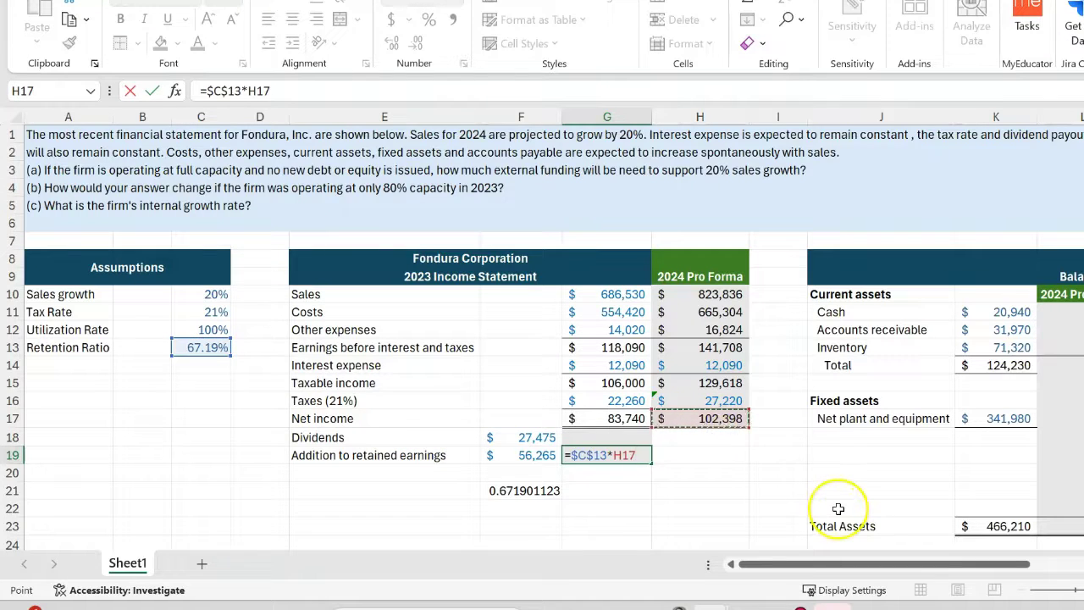
{"action": "key", "text": "Return"}
Compute pro forma dividends in G18 by subtracting the addition to retained earnings from net income, =H17-G19
{"action": "key", "text": "Up"}
{"action": "key", "text": "Up"}
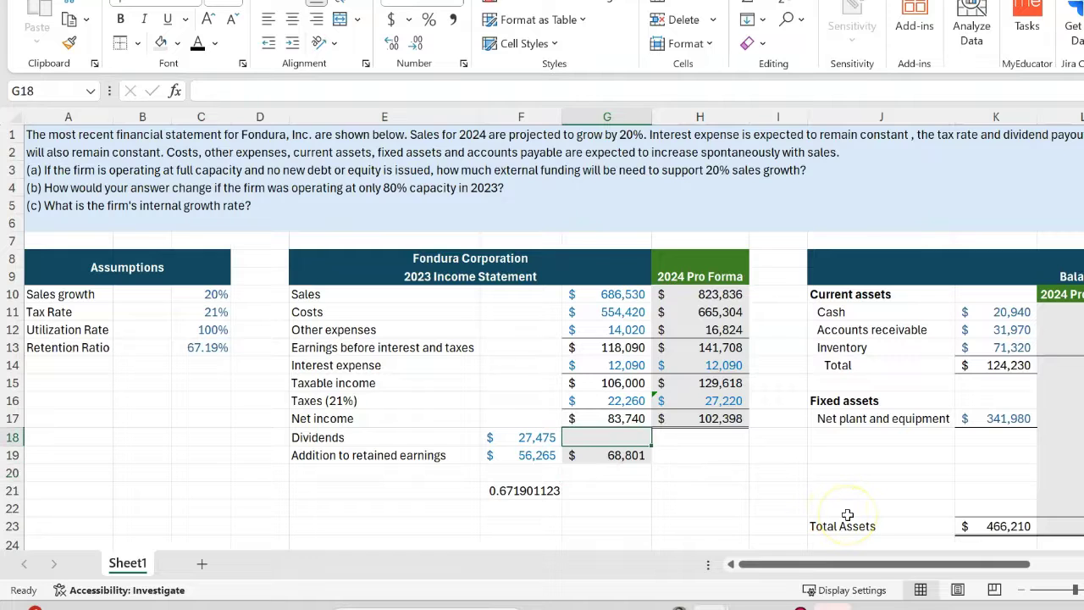
{"action": "type", "text": "="}
{"action": "key", "text": "Up"}
{"action": "key", "text": "Right"}
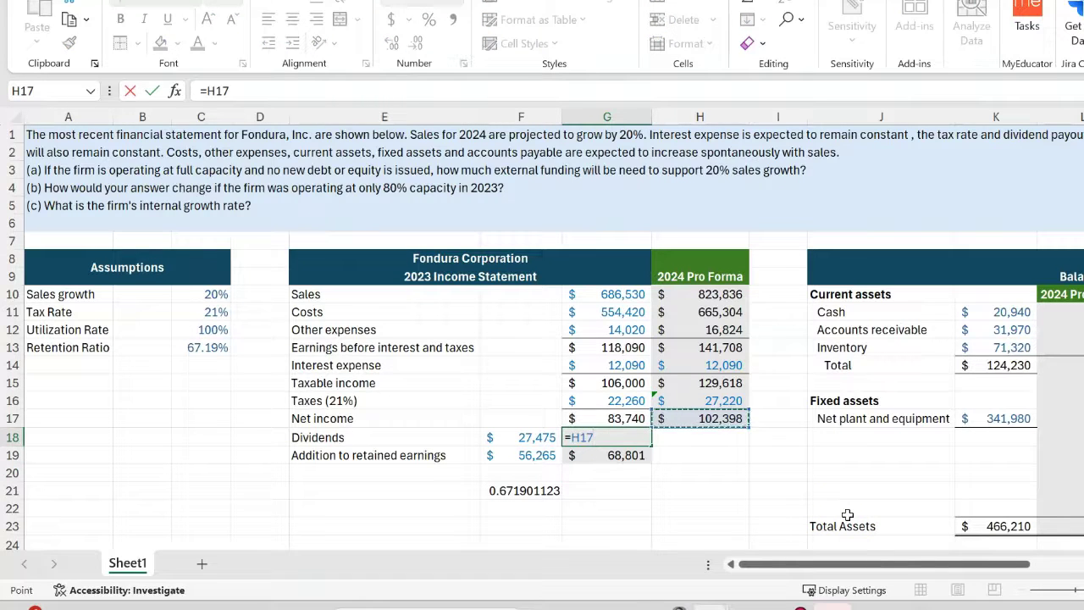
{"action": "type", "text": "-"}
{"action": "left_click", "coordinate": [624, 455]}
{"action": "key", "text": "Return"}
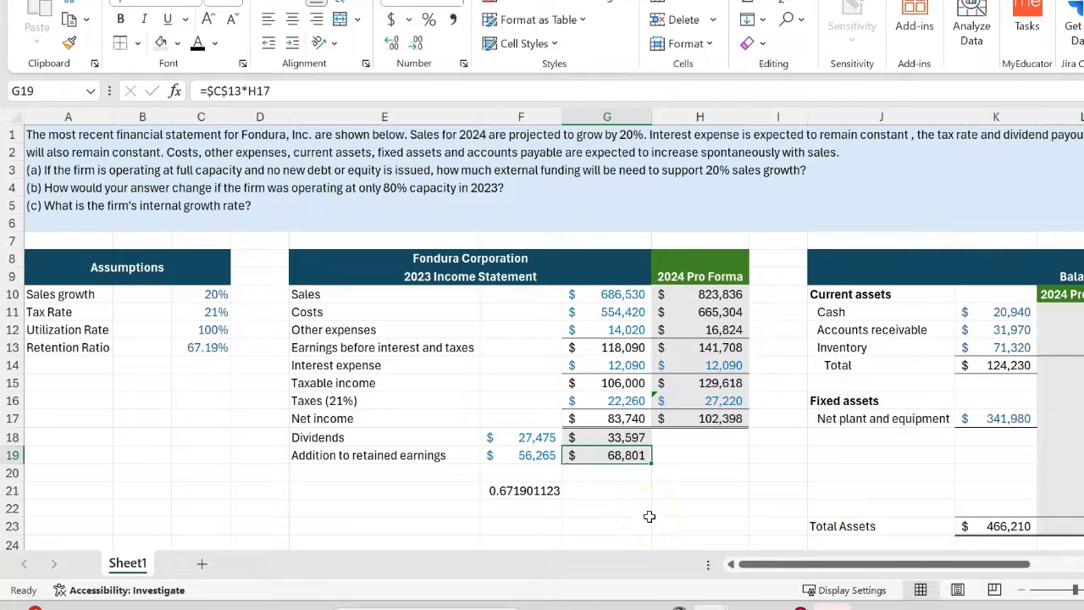
Copy the pro forma sales formula from H10 to cash, accounts receivable and inventory in the balance sheet's L11:L13
{"action": "left_click", "coordinate": [1081, 311]}
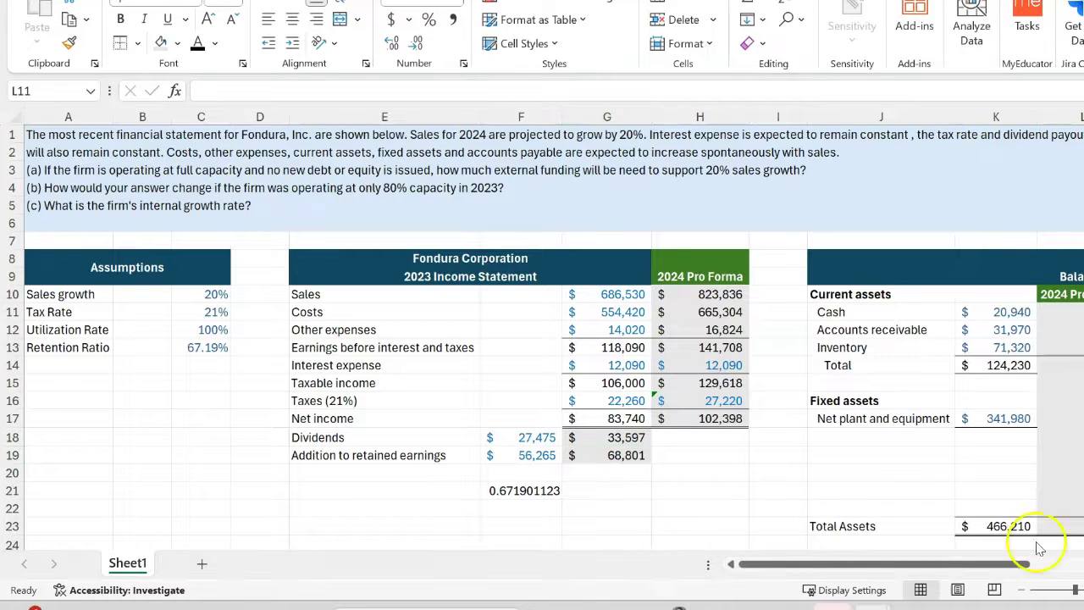
{"action": "left_click", "coordinate": [816, 384]}
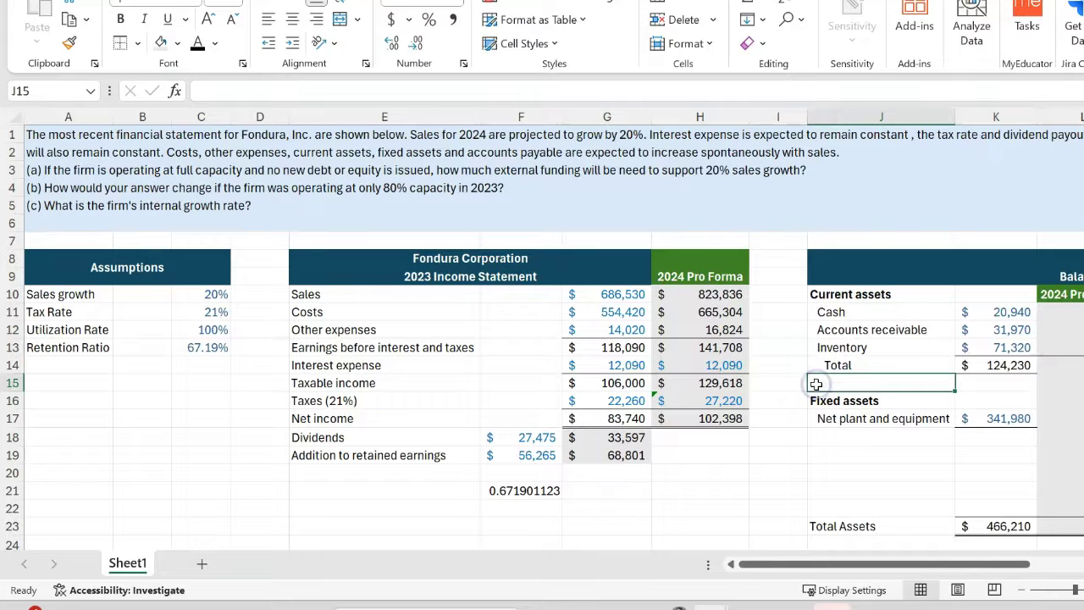
{"action": "scroll", "coordinate": [726, 395], "scroll_direction": "right", "scroll_amount": 5}
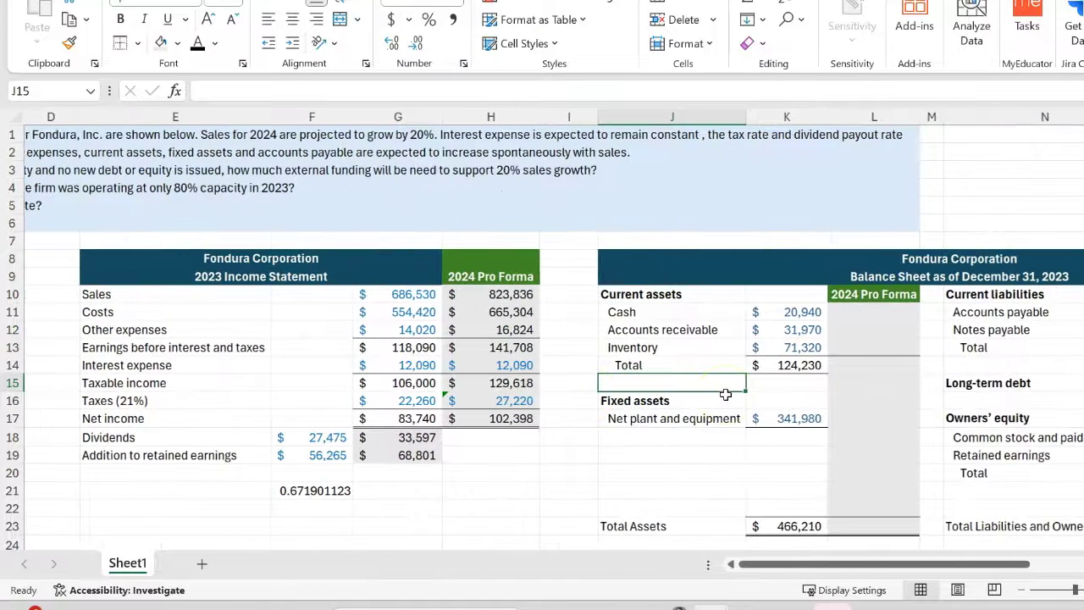
{"action": "scroll", "coordinate": [725, 395], "scroll_direction": "left", "scroll_amount": 4}
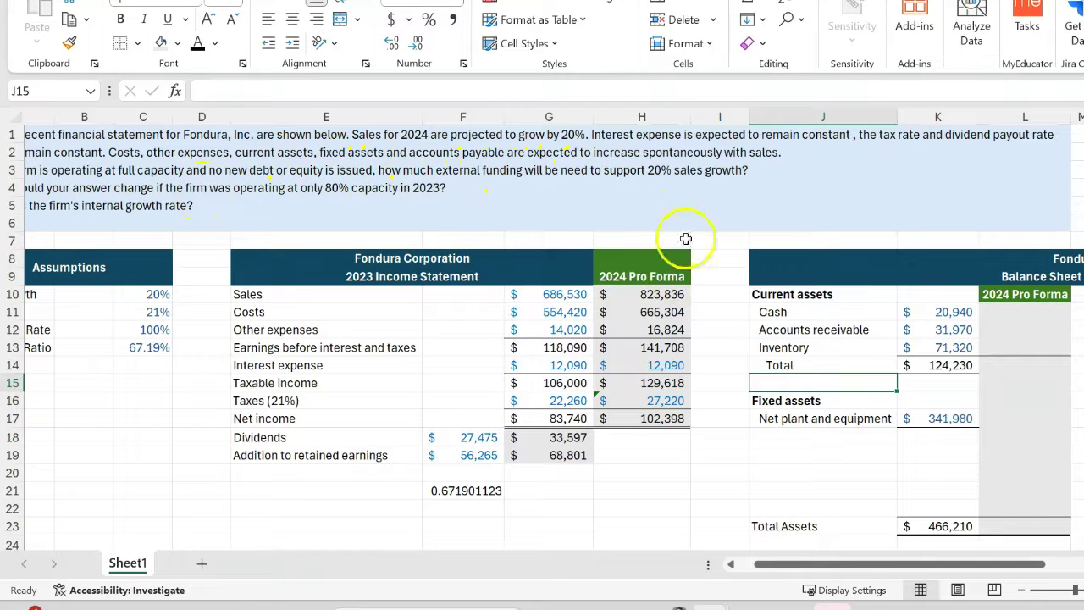
{"action": "scroll", "coordinate": [927, 395], "scroll_direction": "right", "scroll_amount": 3}
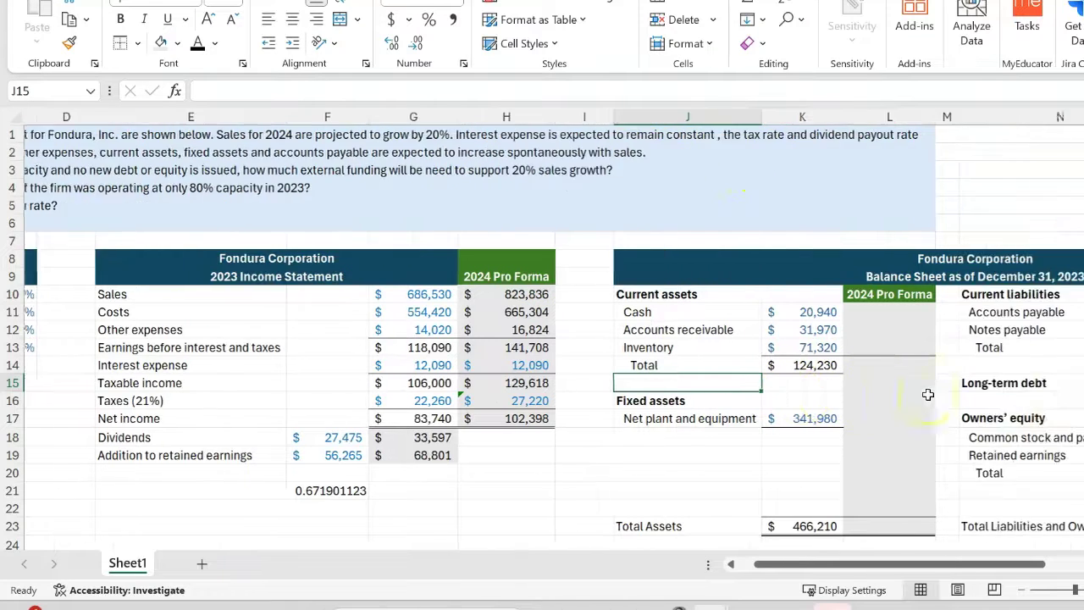
{"action": "scroll", "coordinate": [927, 395], "scroll_direction": "right", "scroll_amount": 5}
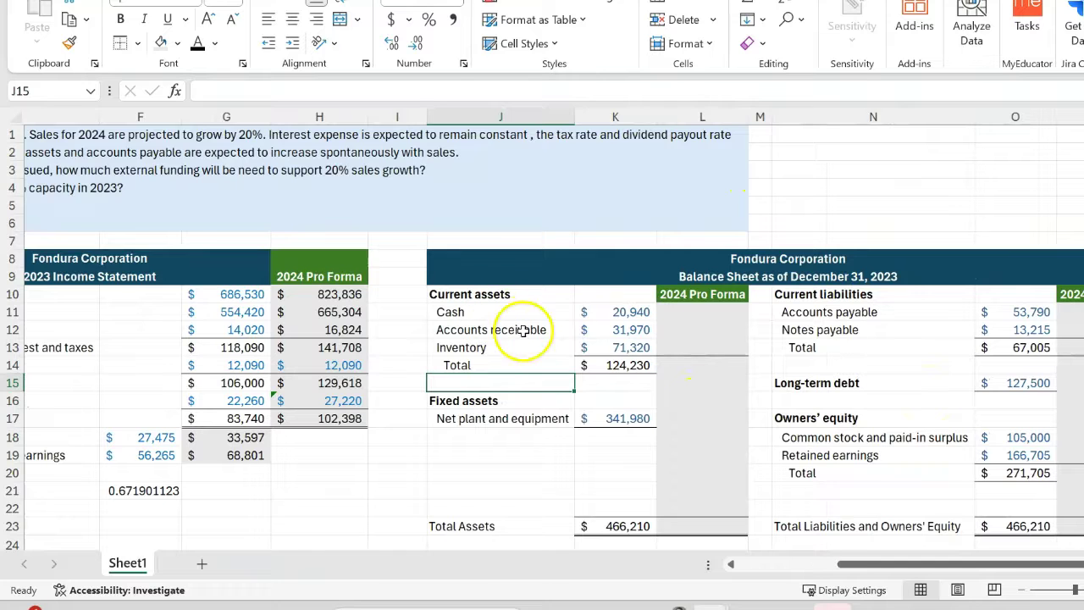
{"action": "left_click", "coordinate": [690, 319]}
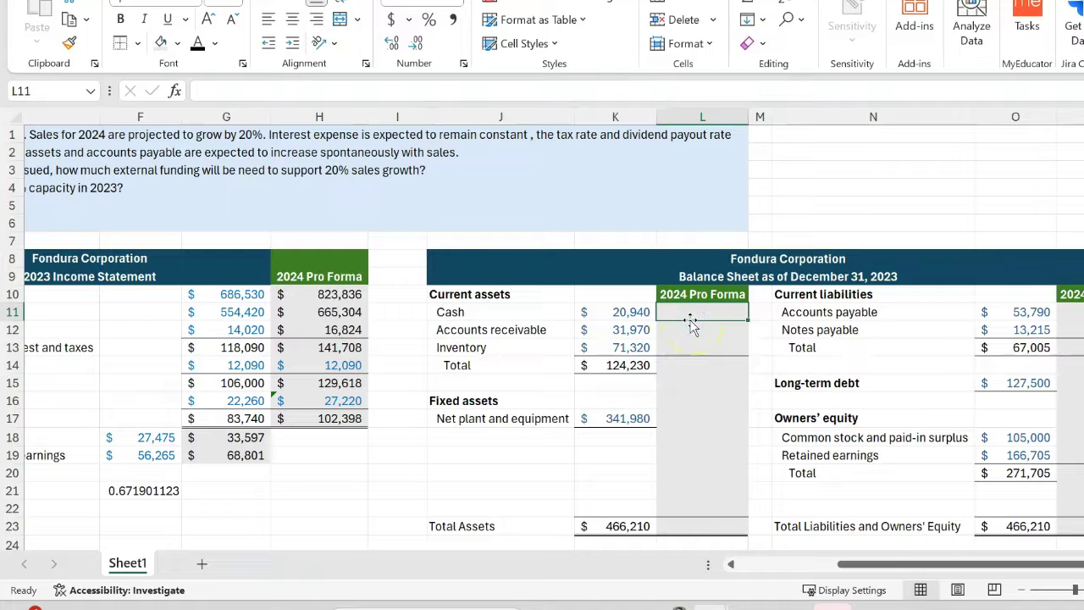
{"action": "scroll", "coordinate": [329, 294], "scroll_direction": "left", "scroll_amount": 3}
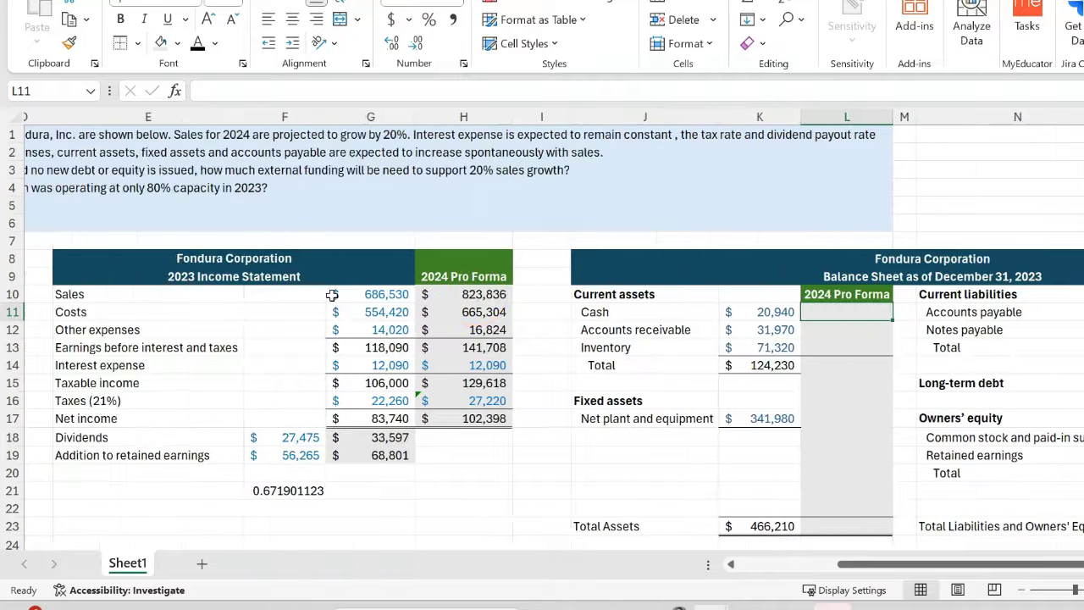
{"action": "left_click", "coordinate": [463, 294]}
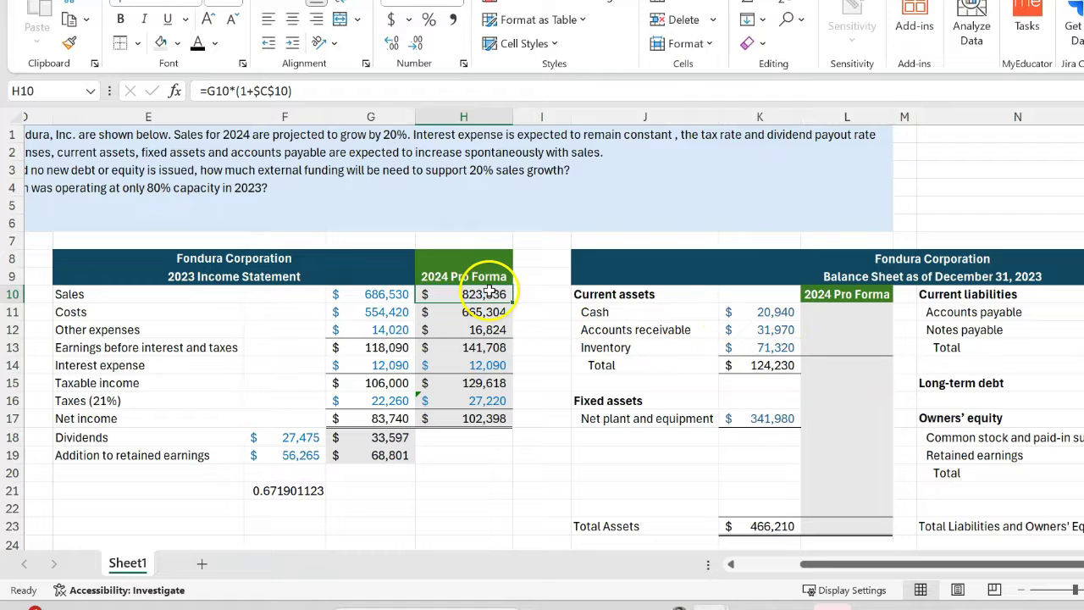
{"action": "key", "text": "ctrl+c"}
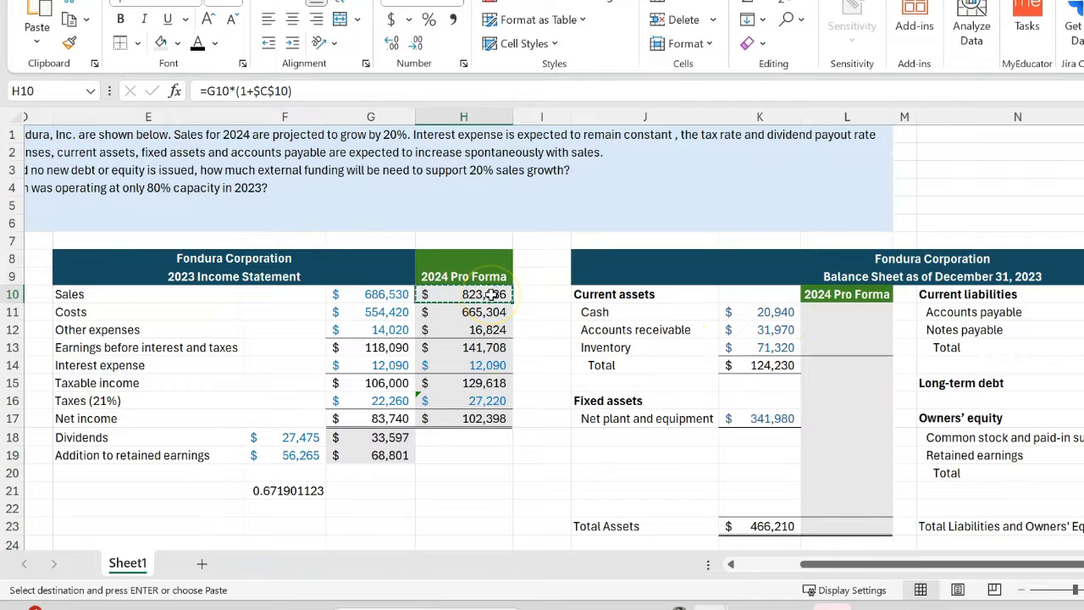
{"action": "left_click_drag", "start_coordinate": [863, 310], "coordinate": [862, 347]}
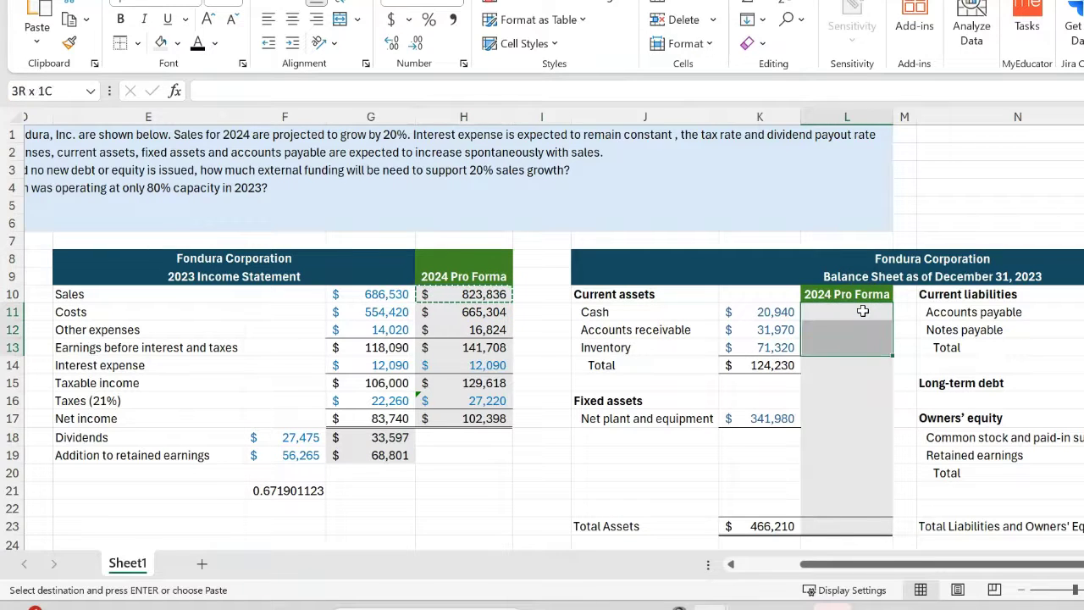
{"action": "key", "text": "ctrl+v"}
Total the pro forma current assets in L14 with a SUM of L11:L13
{"action": "scroll", "coordinate": [762, 355], "scroll_direction": "right", "scroll_amount": 3}
{"action": "left_click", "coordinate": [623, 369]}
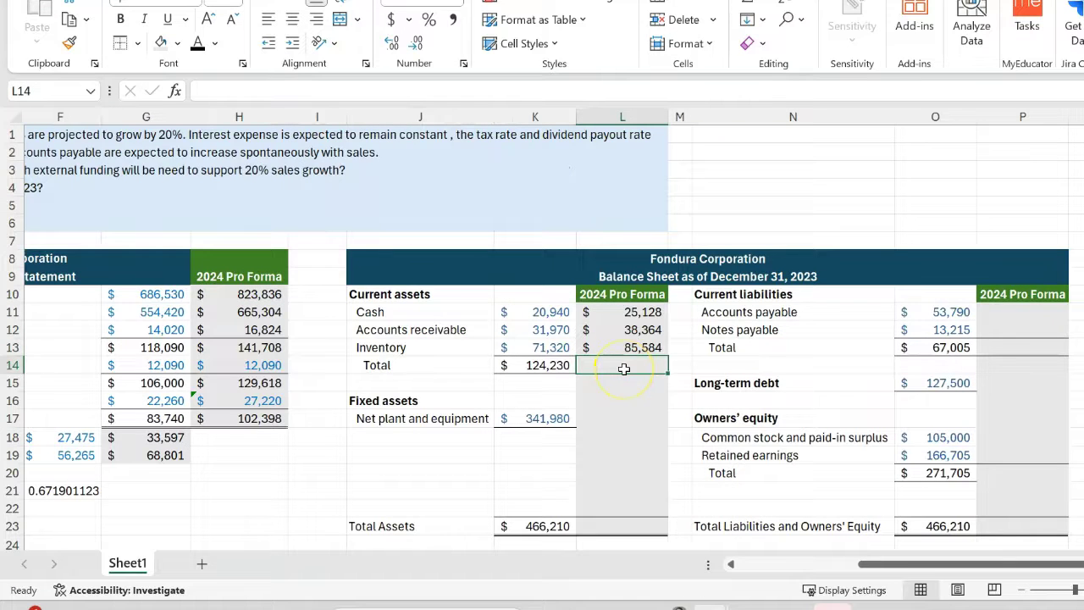
{"action": "type", "text": "="}
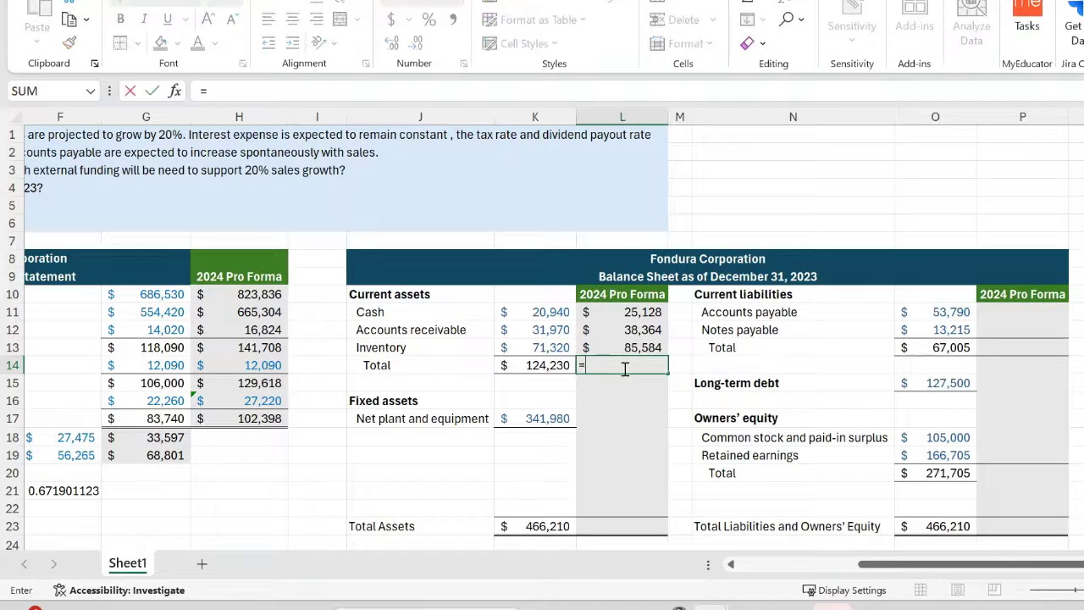
{"action": "type", "text": "sum("}
{"action": "left_click_drag", "start_coordinate": [626, 347], "coordinate": [629, 312]}
{"action": "key", "text": "Return"}
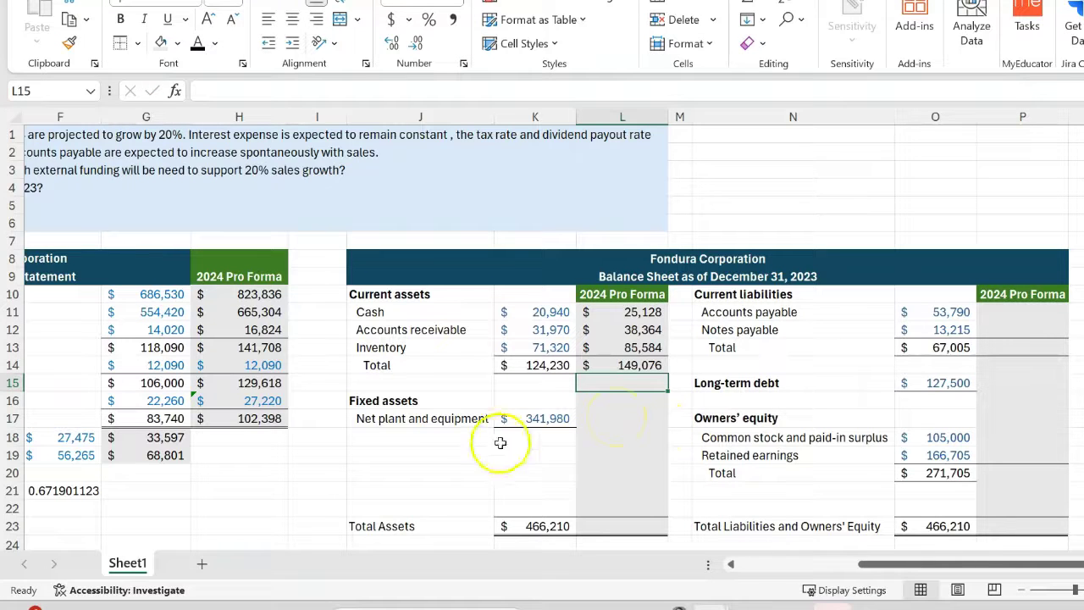
Copy the pro forma cash formula from L11 to net plant and equipment in L17
{"action": "left_click", "coordinate": [622, 422]}
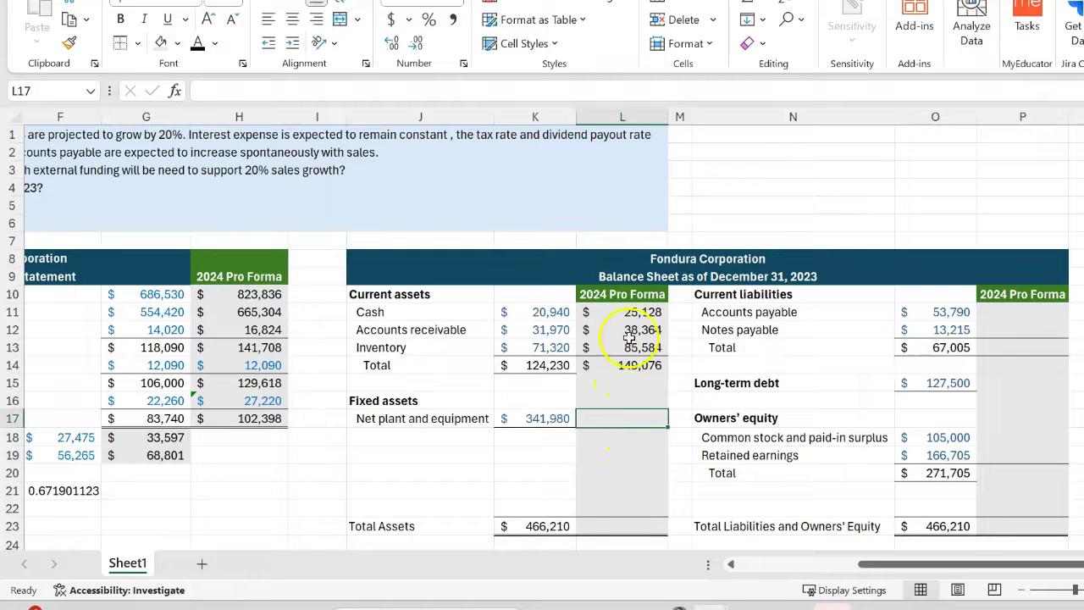
{"action": "left_click", "coordinate": [634, 311]}
{"action": "key", "text": "ctrl+c"}
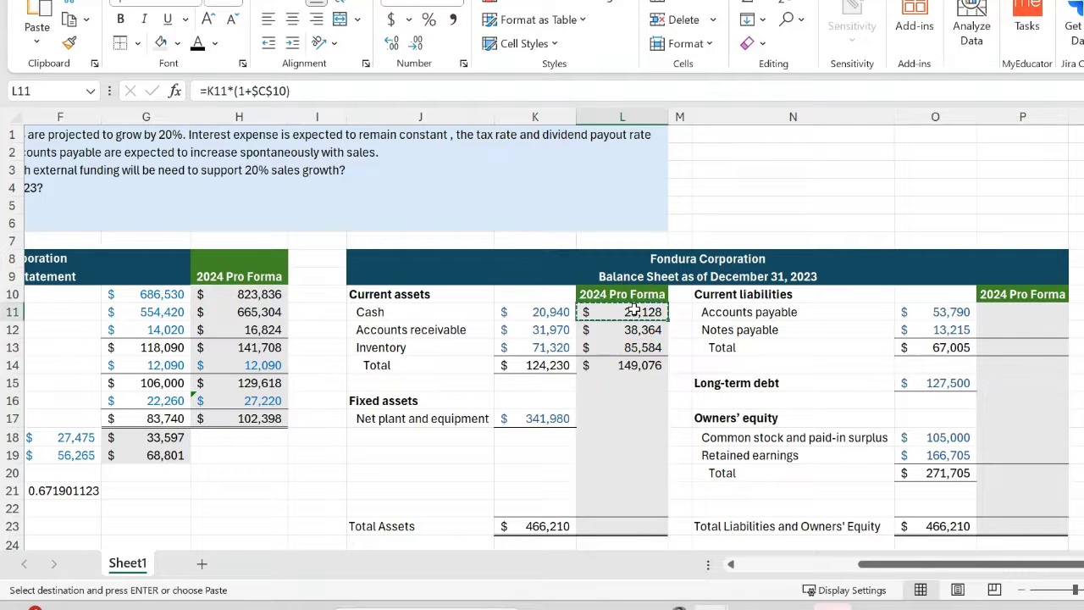
{"action": "left_click", "coordinate": [627, 423]}
{"action": "key", "text": "ctrl+v"}
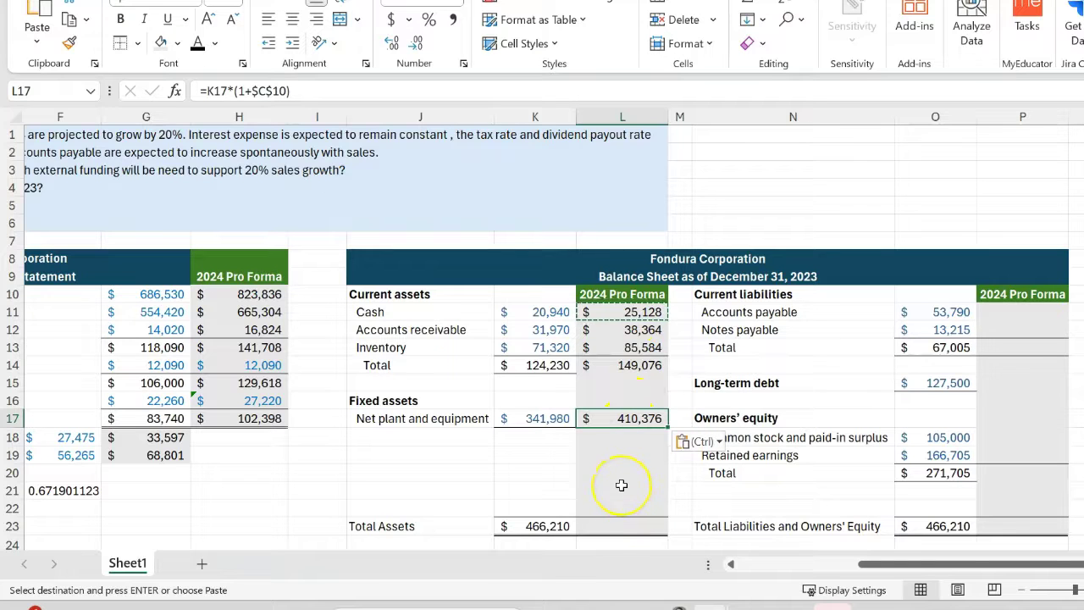
{"action": "left_click", "coordinate": [639, 418]}
{"action": "scroll", "coordinate": [615, 453], "scroll_direction": "left", "scroll_amount": 4}
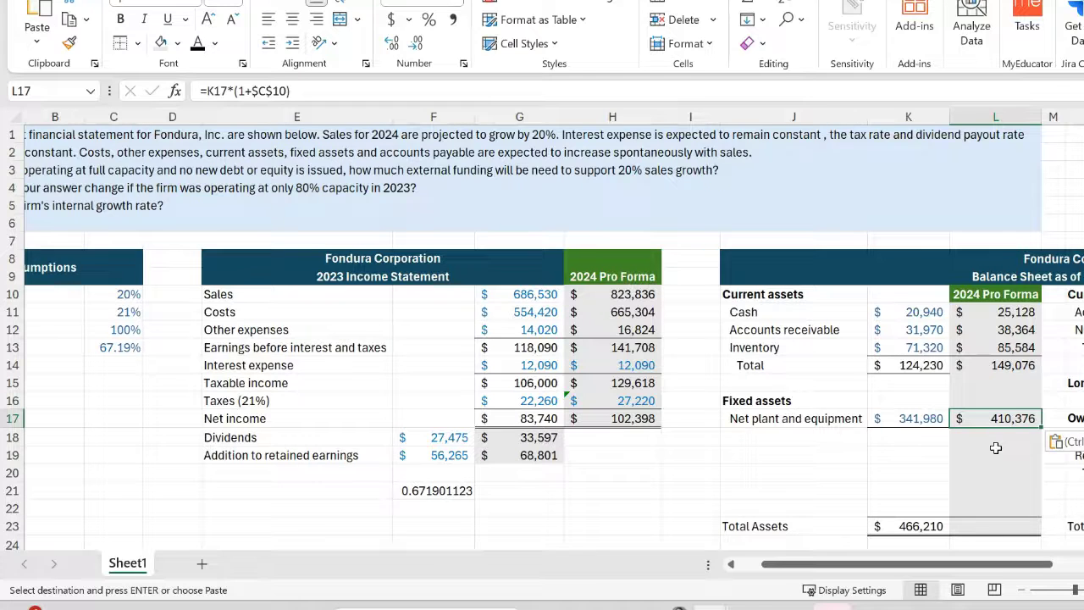
{"action": "scroll", "coordinate": [996, 448], "scroll_direction": "right", "scroll_amount": 2}
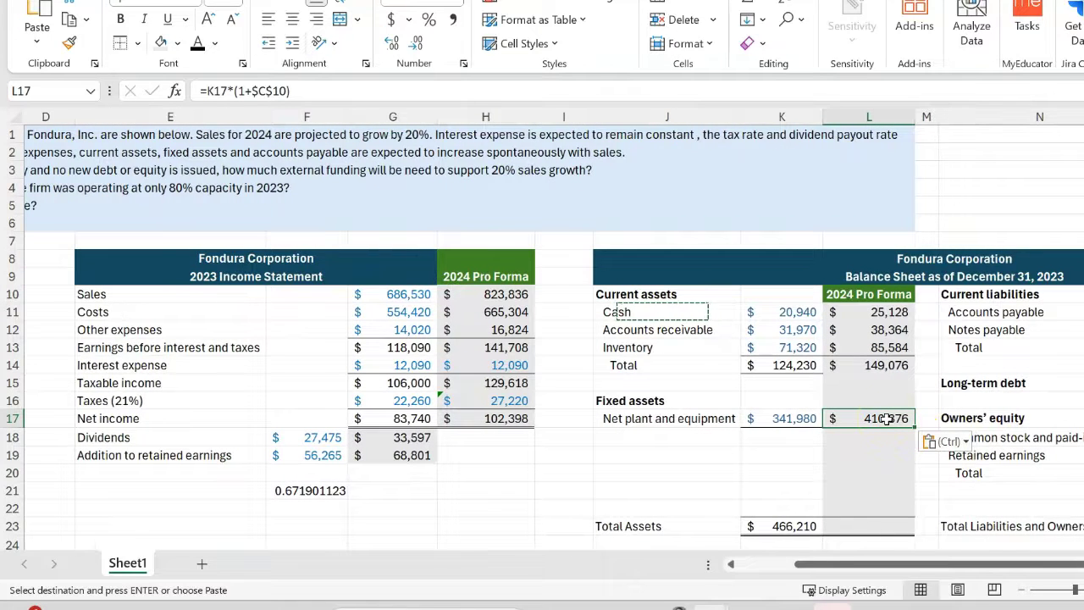
Compute pro forma total assets in L23 by adding total current assets and net plant and equipment, =L14+L17
{"action": "key", "text": "Escape"}
{"action": "left_click", "coordinate": [879, 523]}
{"action": "type", "text": "="}
{"action": "left_click", "coordinate": [885, 365]}
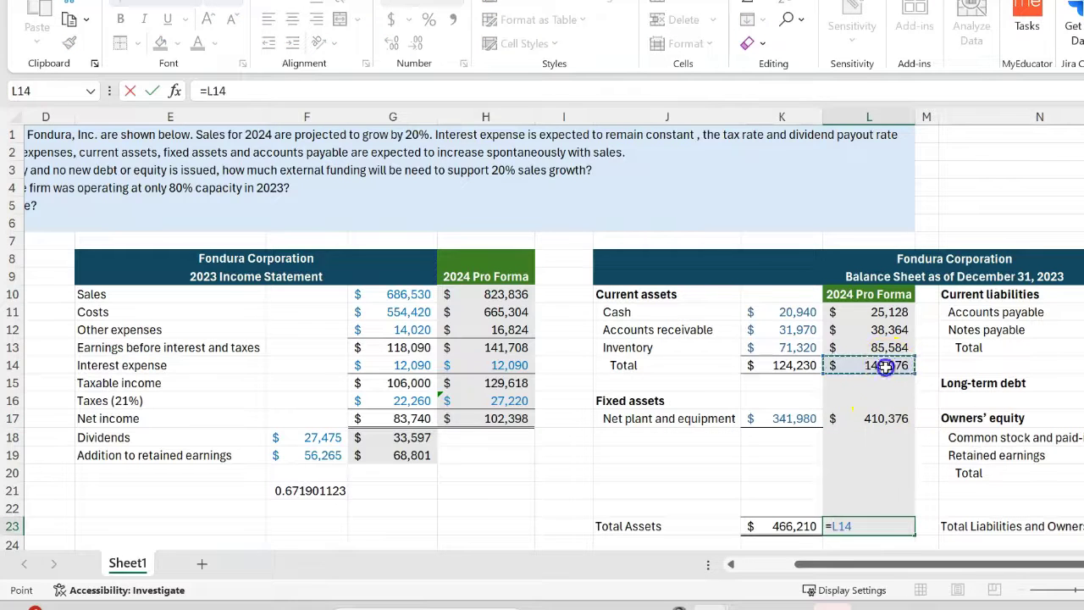
{"action": "type", "text": "+"}
{"action": "left_click", "coordinate": [882, 417]}
{"action": "key", "text": "Return"}
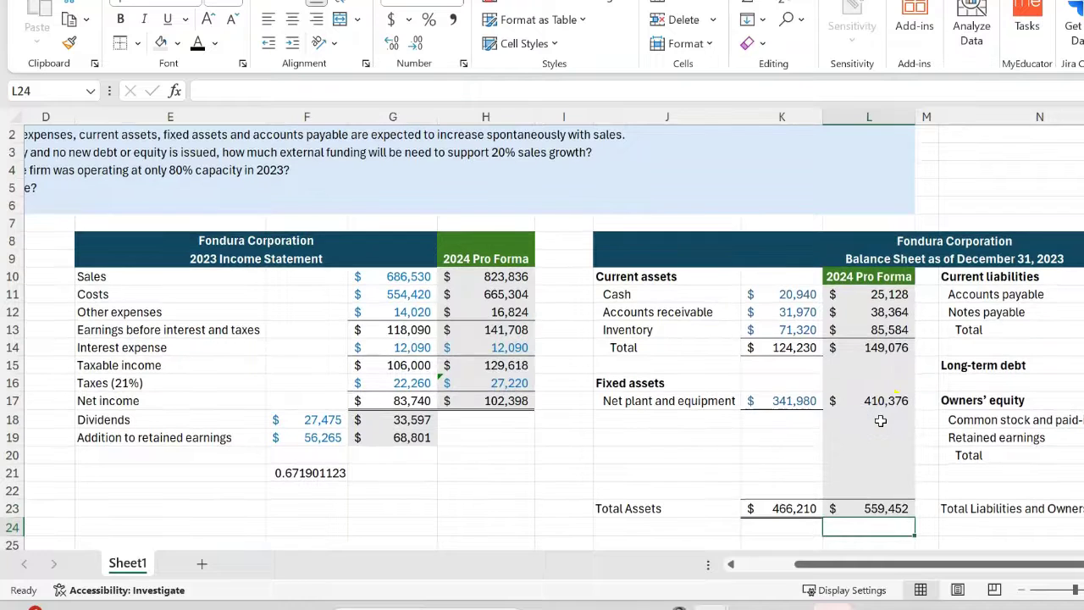
Copy the pro forma cash formula from L11 to accounts payable in P11 and check the references in the pasted formula
{"action": "key", "text": "Up"}
{"action": "key", "text": "Right"}
{"action": "key", "text": "Right"}
{"action": "key", "text": "Right"}
{"action": "key", "text": "Right"}
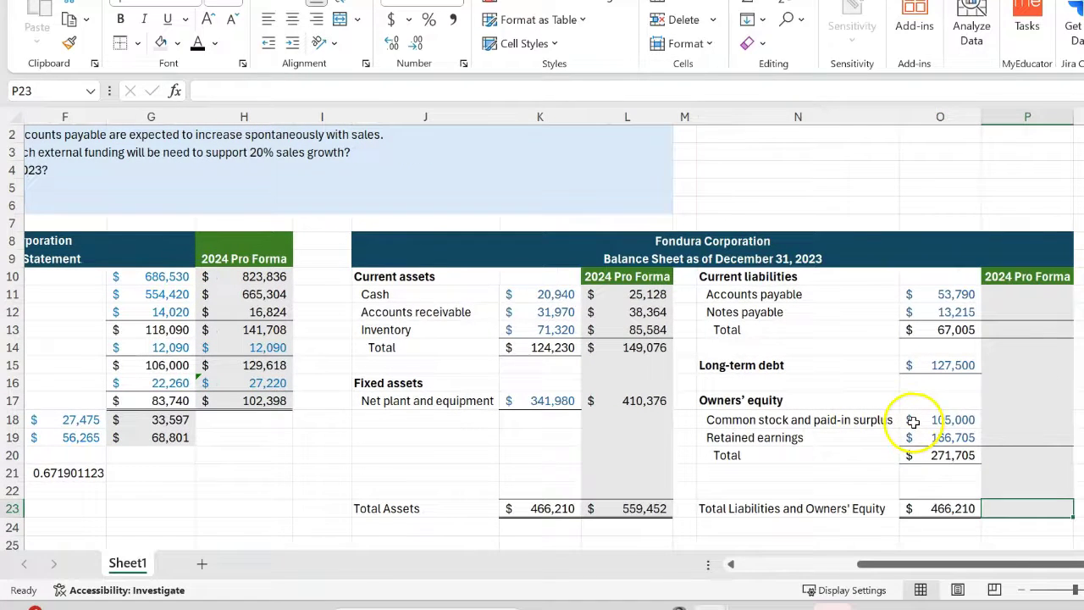
{"action": "scroll", "coordinate": [898, 406], "scroll_direction": "right", "scroll_amount": 1}
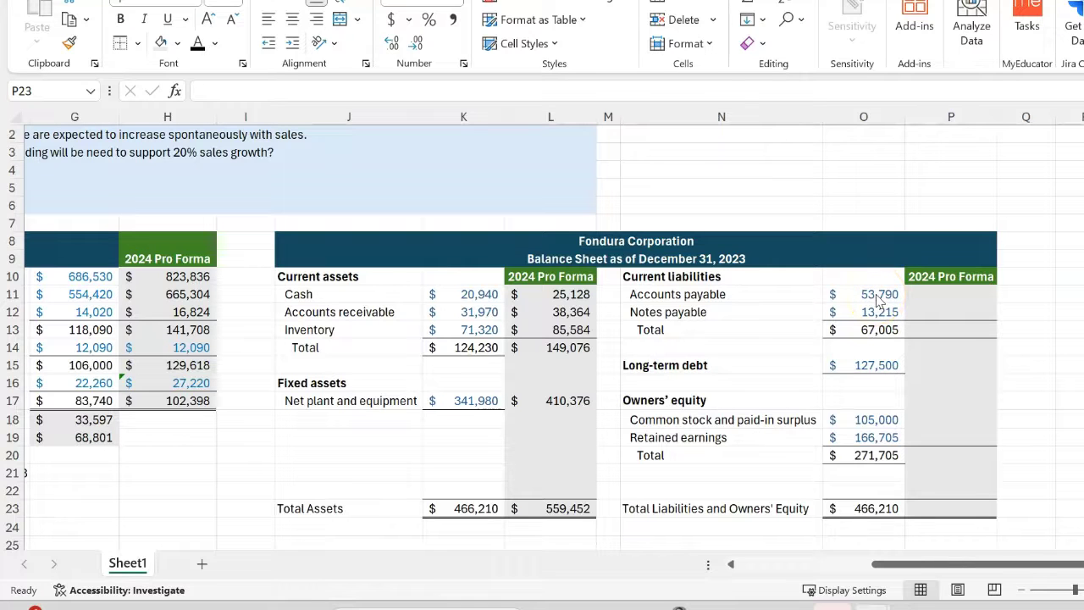
{"action": "left_click", "coordinate": [555, 293]}
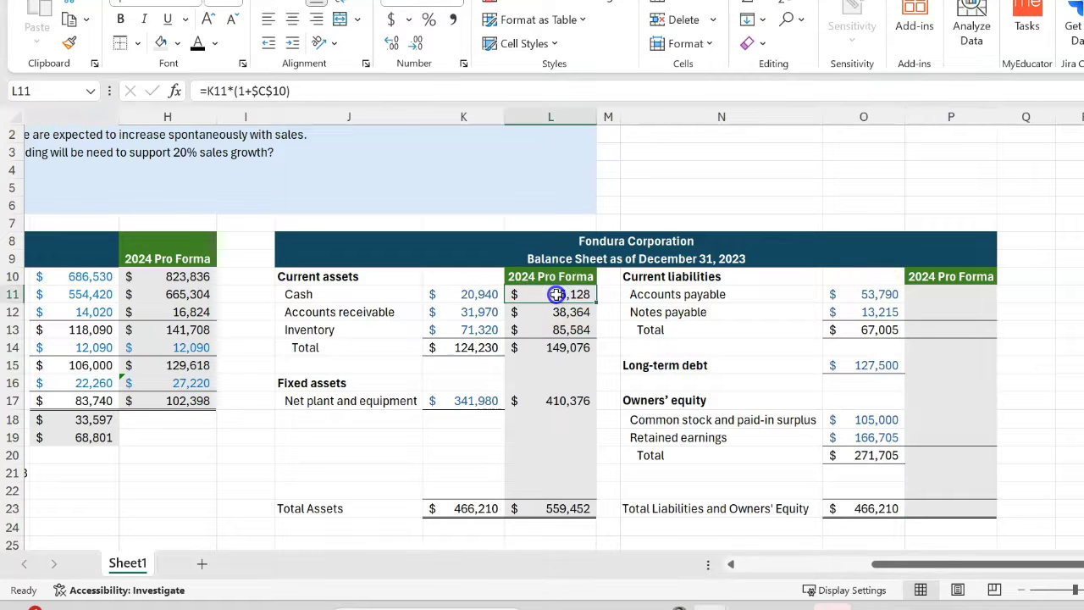
{"action": "key", "text": "ctrl+c"}
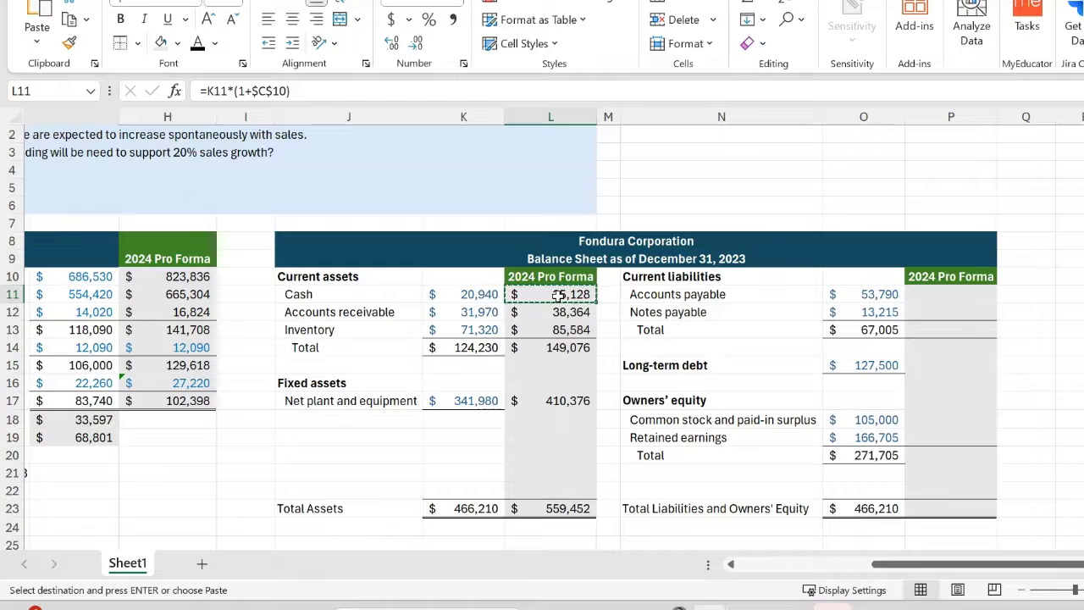
{"action": "left_click", "coordinate": [944, 296]}
{"action": "key", "text": "ctrl+v"}
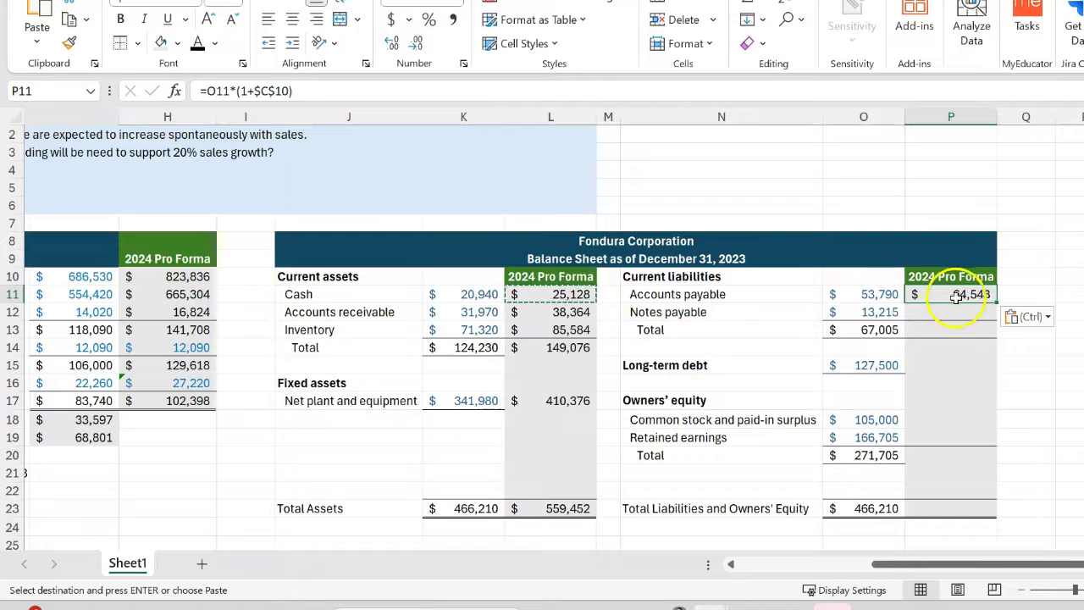
{"action": "double_click", "coordinate": [954, 296]}
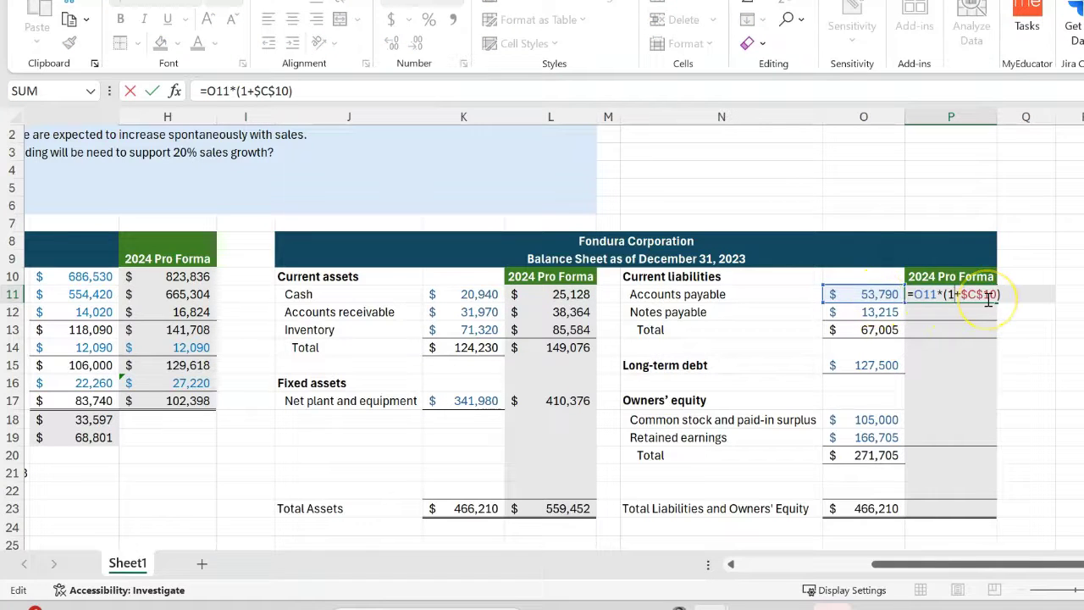
{"action": "key", "text": "Escape"}
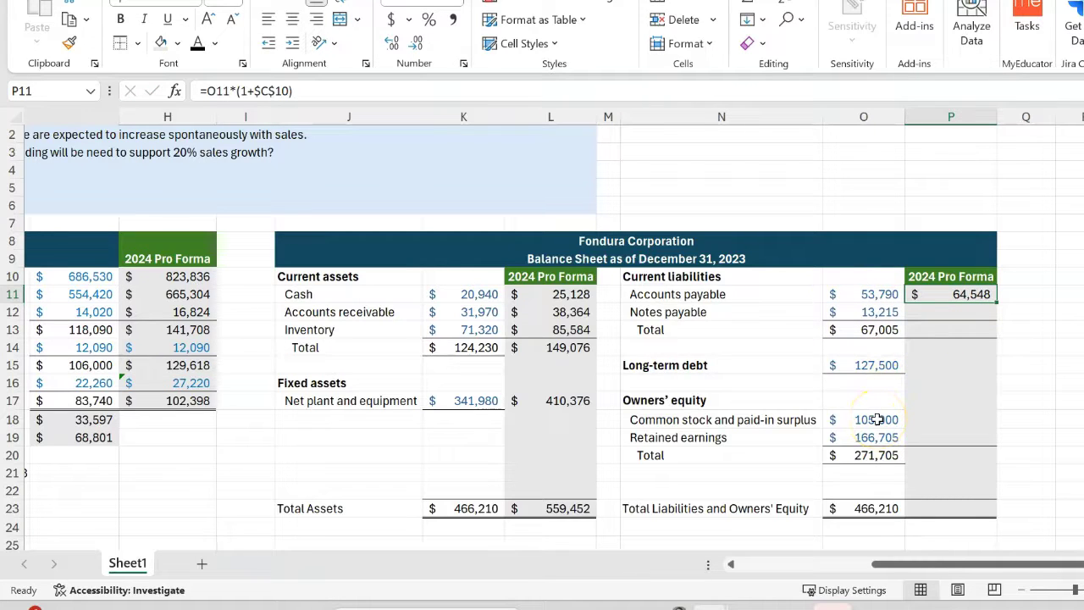
Hold pro forma notes payable in P12 at the 2023 amount with =O12
{"action": "left_click", "coordinate": [946, 313]}
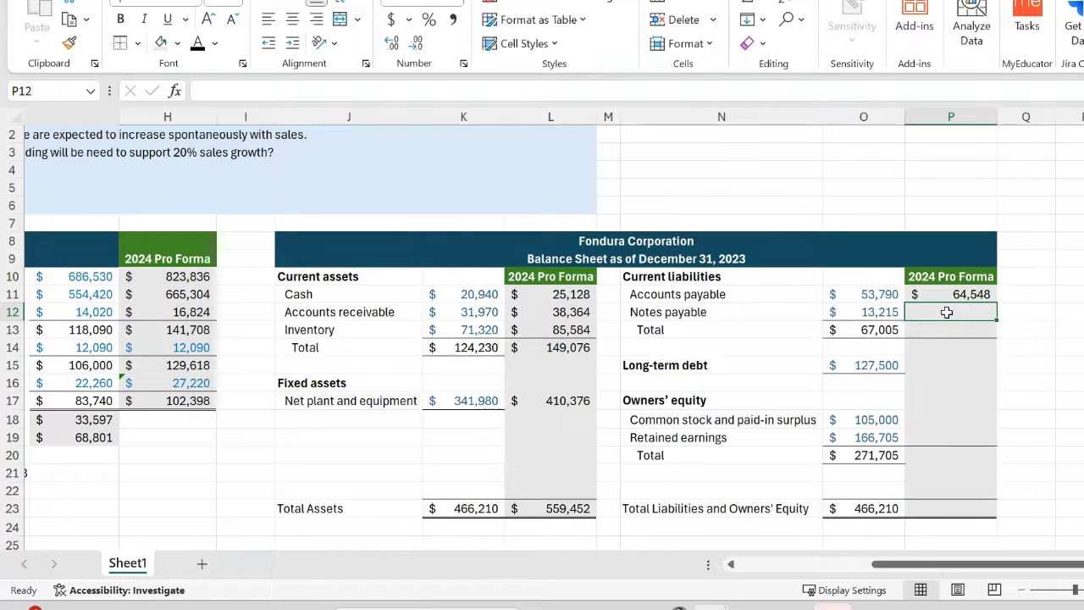
{"action": "type", "text": "="}
{"action": "key", "text": "Left"}
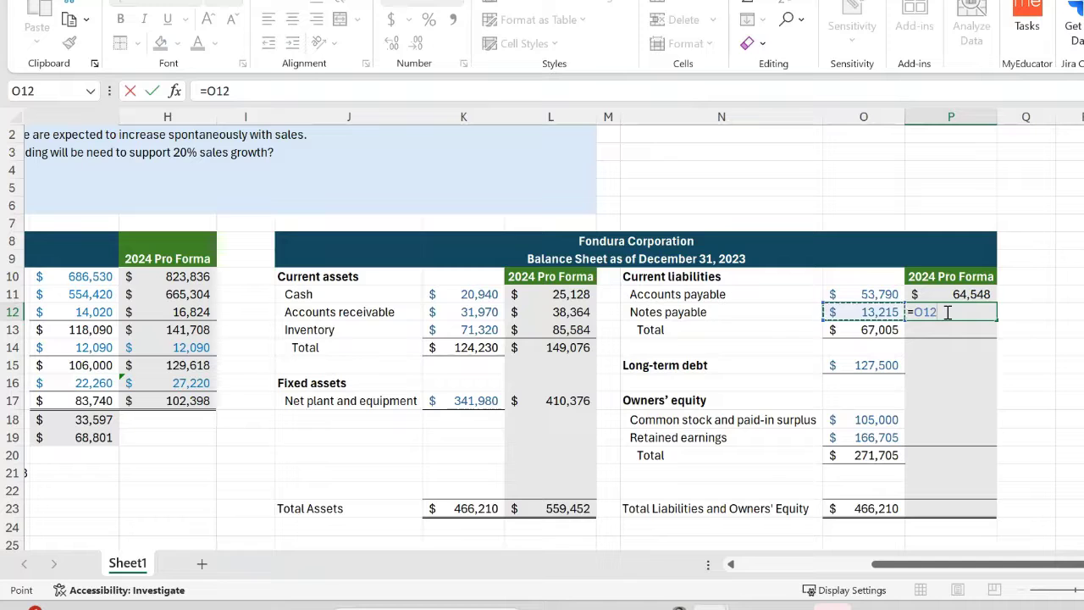
{"action": "key", "text": "Return"}
Total the pro forma current liabilities in P13 with a SUM of P11:P12
{"action": "left_click", "coordinate": [960, 330]}
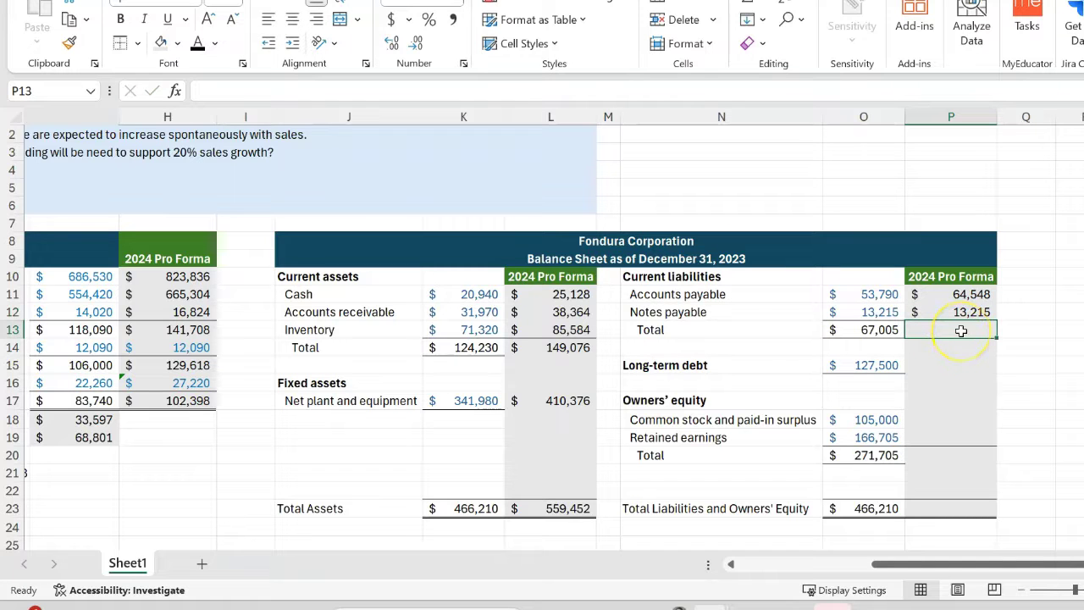
{"action": "type", "text": "=sum("}
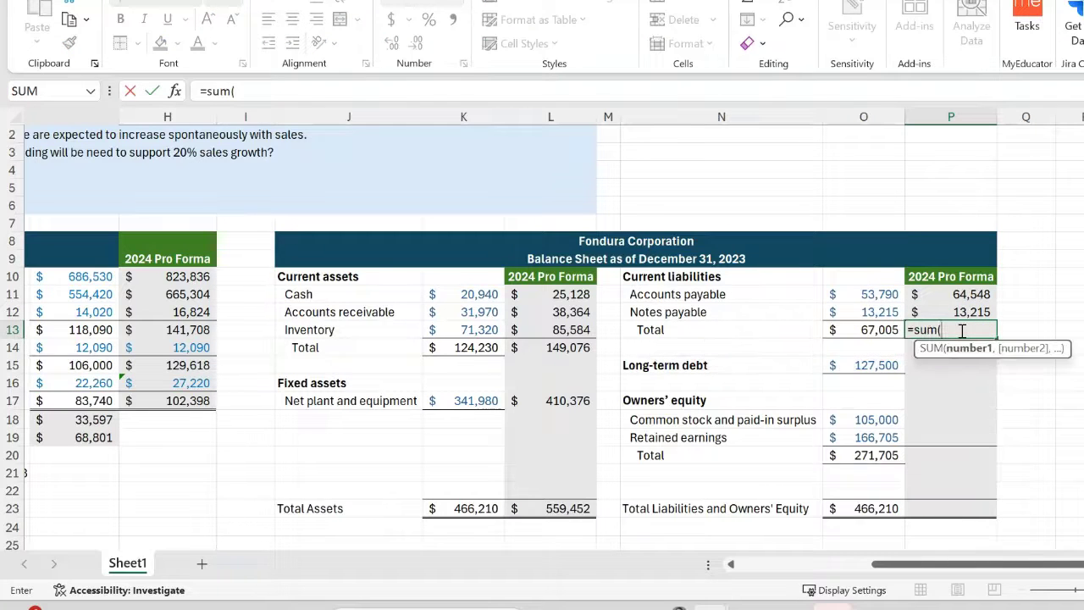
{"action": "key", "text": "Up"}
{"action": "left_click_drag", "start_coordinate": [963, 311], "coordinate": [991, 290]}
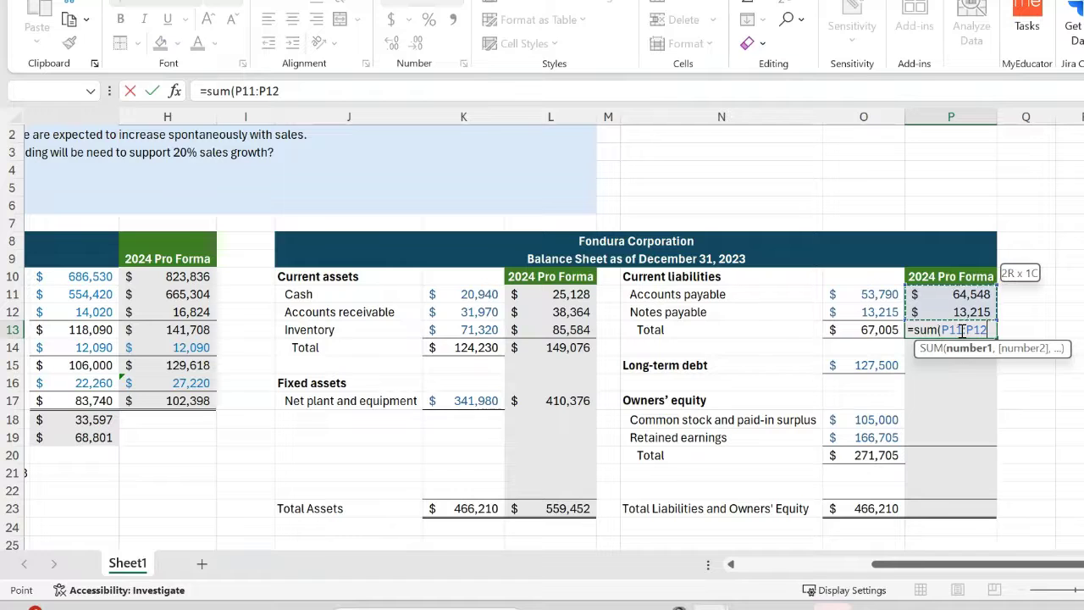
{"action": "key", "text": "Return"}
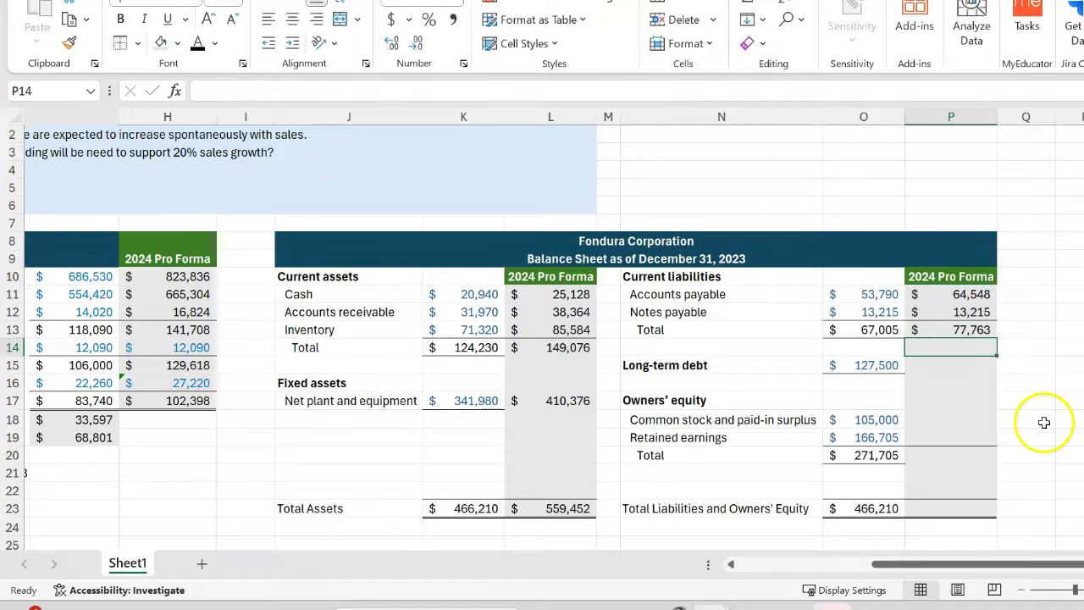
Carry the 2023 long-term debt and common stock into the pro forma column with =O15 in P15 and =O18 in P18
{"action": "left_click", "coordinate": [952, 369]}
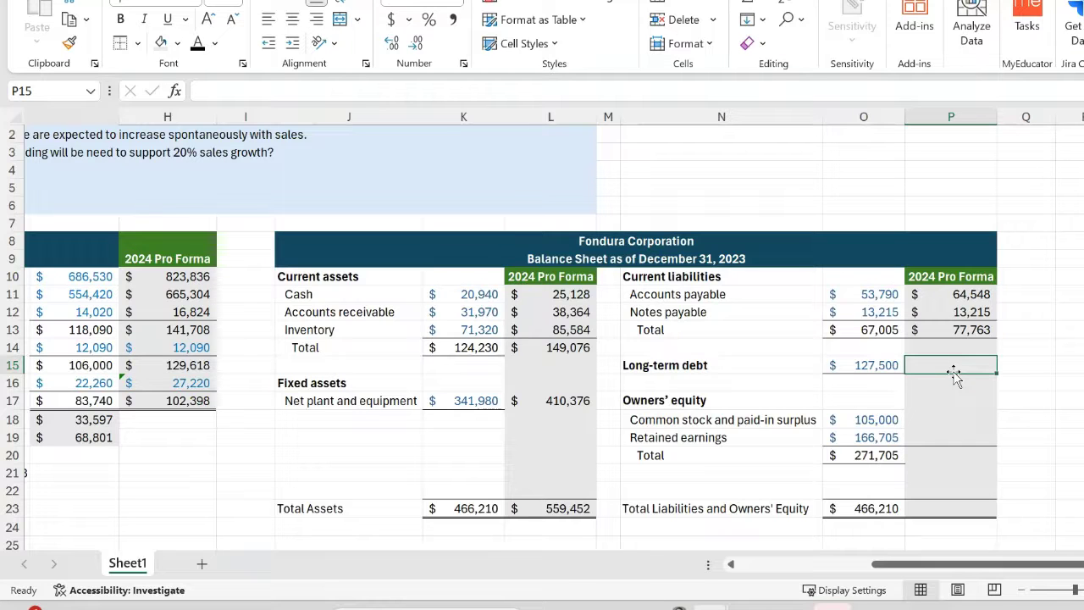
{"action": "type", "text": "="}
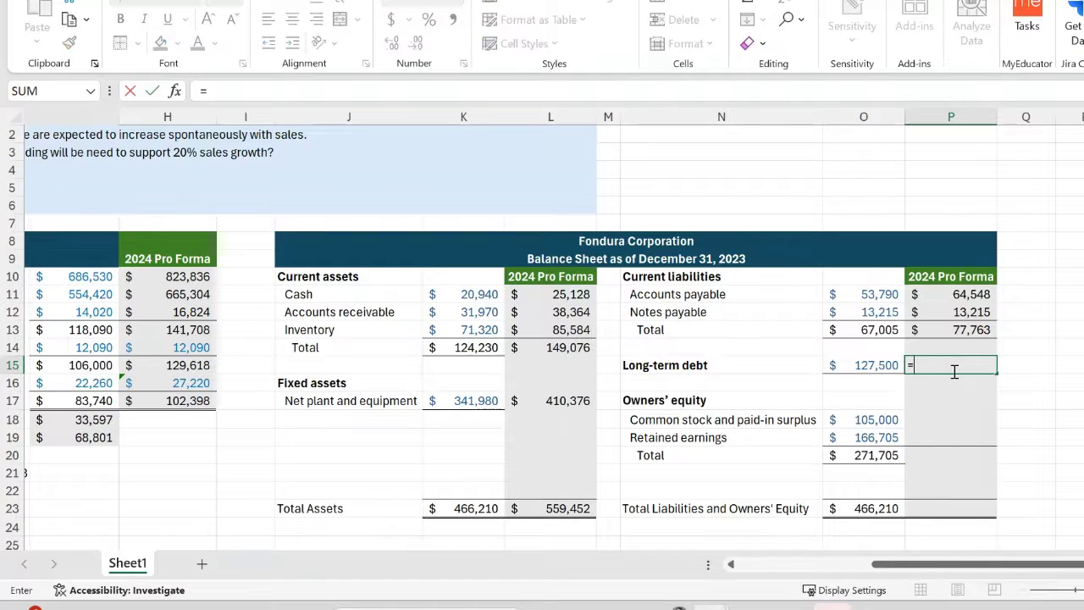
{"action": "key", "text": "Left"}
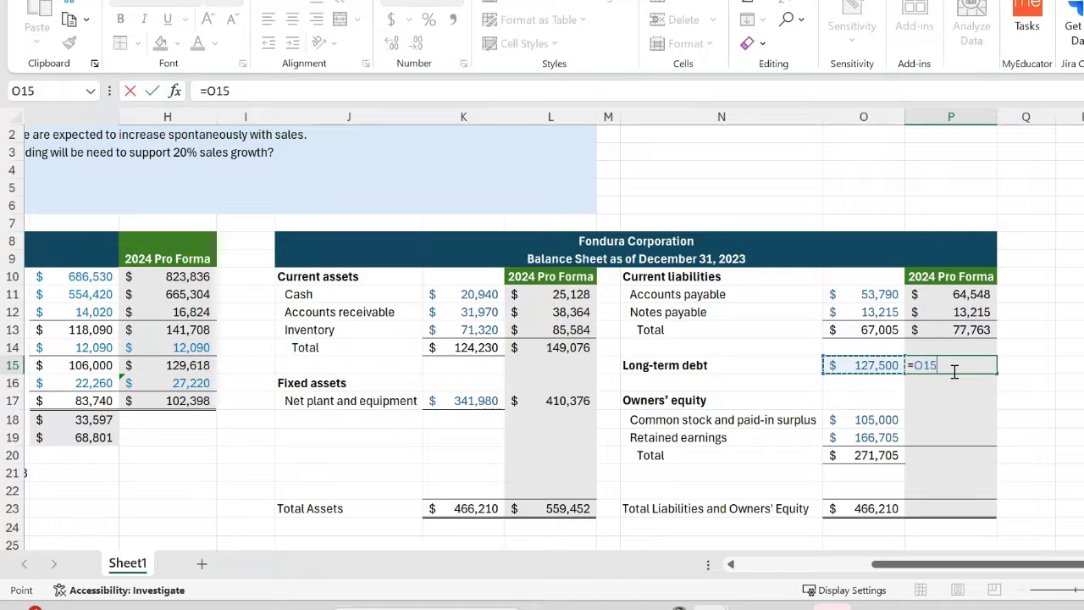
{"action": "key", "text": "Return"}
{"action": "left_click", "coordinate": [953, 420]}
{"action": "type", "text": "="}
{"action": "key", "text": "Left"}
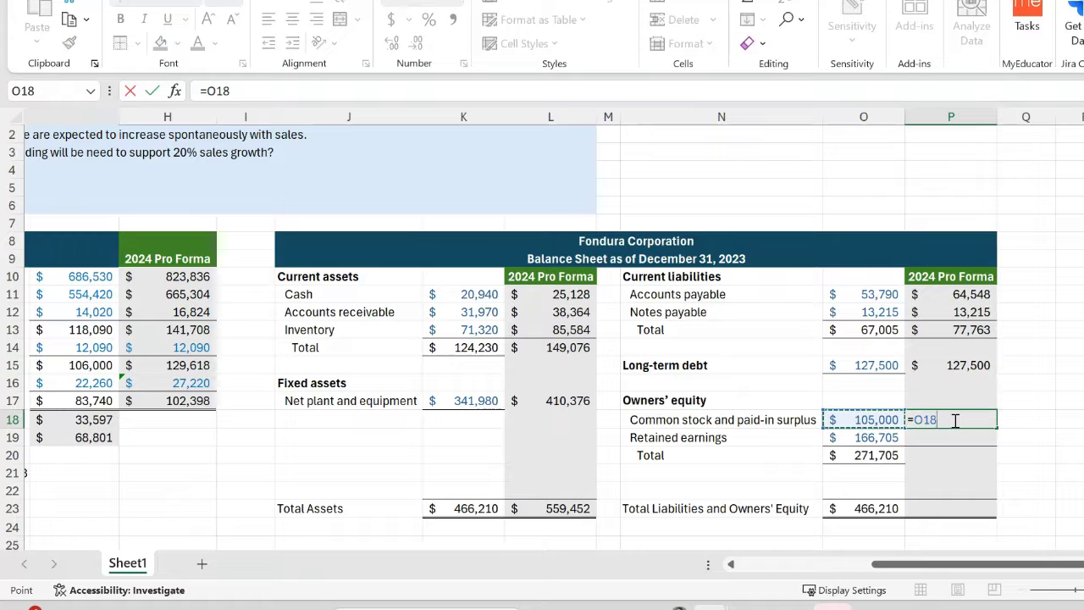
{"action": "key", "text": "Return"}
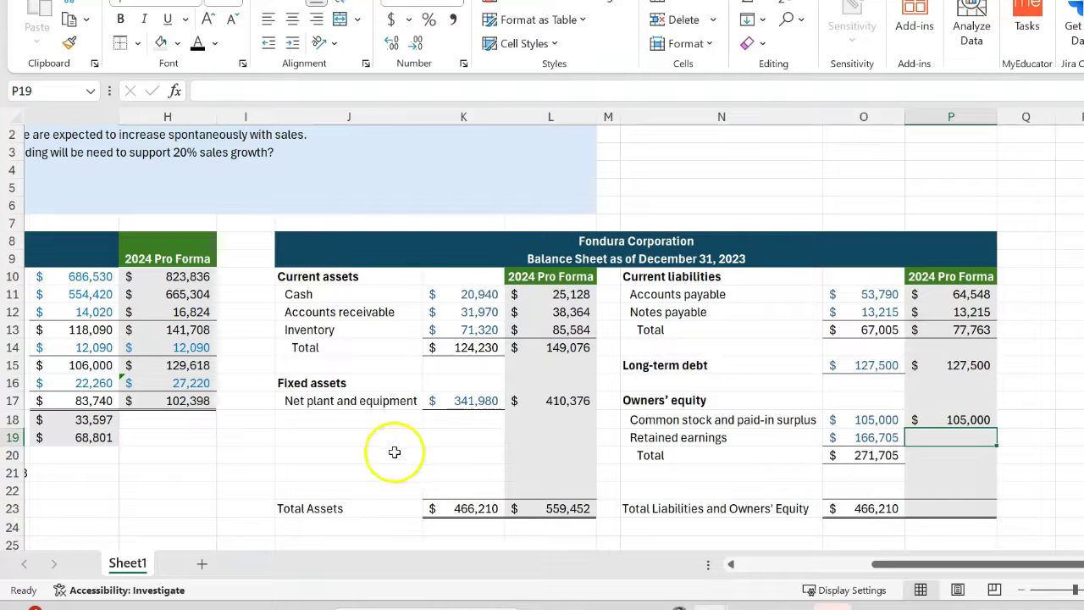
Compute pro forma retained earnings in P19 by adding the pro forma addition to the 2023 balance, =O19+G19
{"action": "scroll", "coordinate": [350, 448], "scroll_direction": "left", "scroll_amount": 3}
{"action": "scroll", "coordinate": [353, 449], "scroll_direction": "left", "scroll_amount": 2}
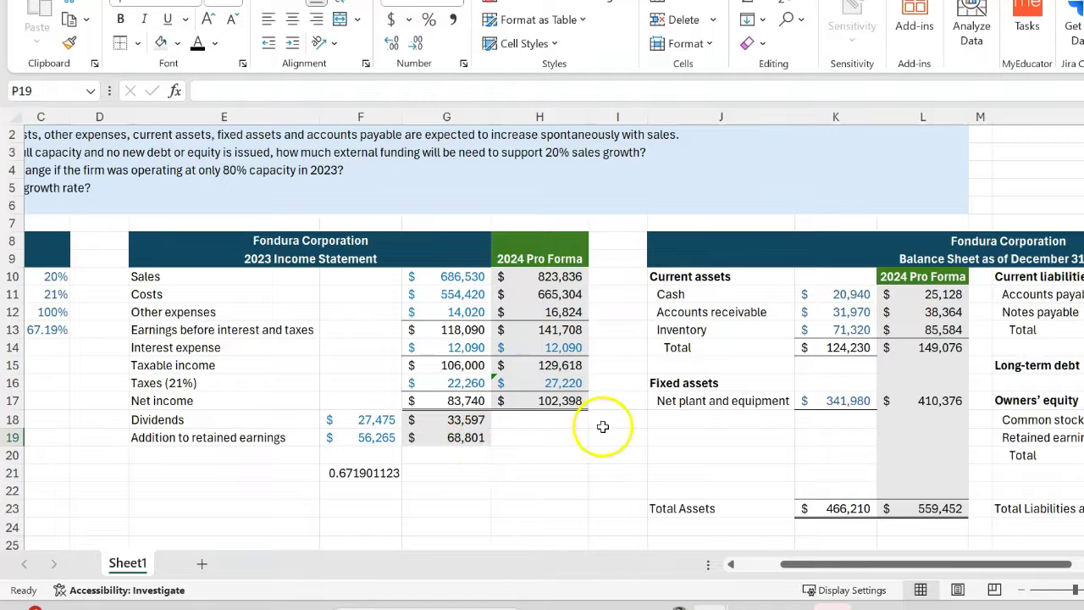
{"action": "scroll", "coordinate": [627, 441], "scroll_direction": "right", "scroll_amount": 5}
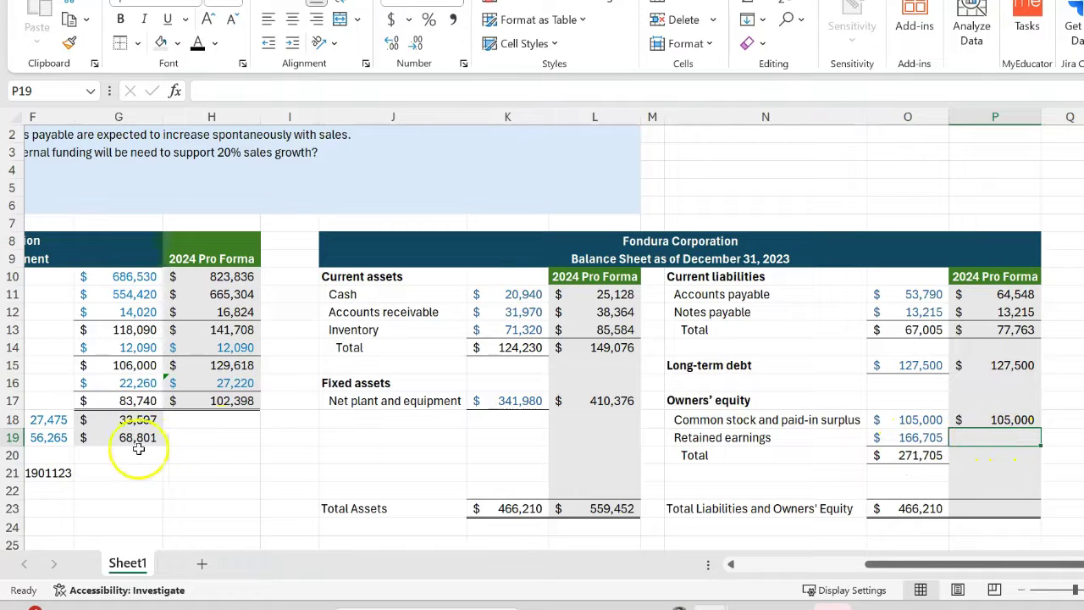
{"action": "left_click", "coordinate": [994, 436]}
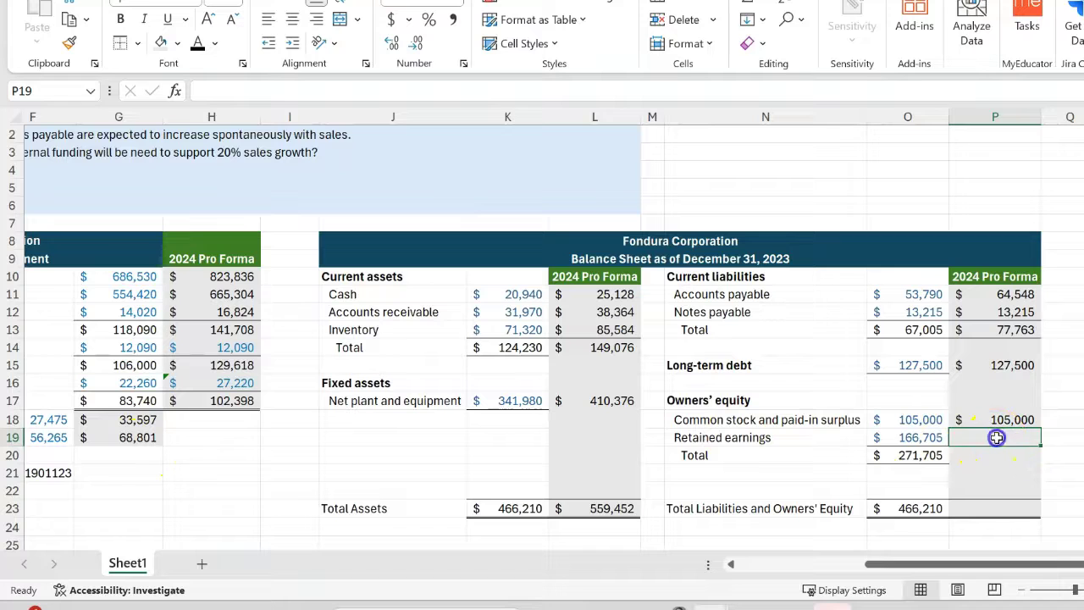
{"action": "type", "text": "="}
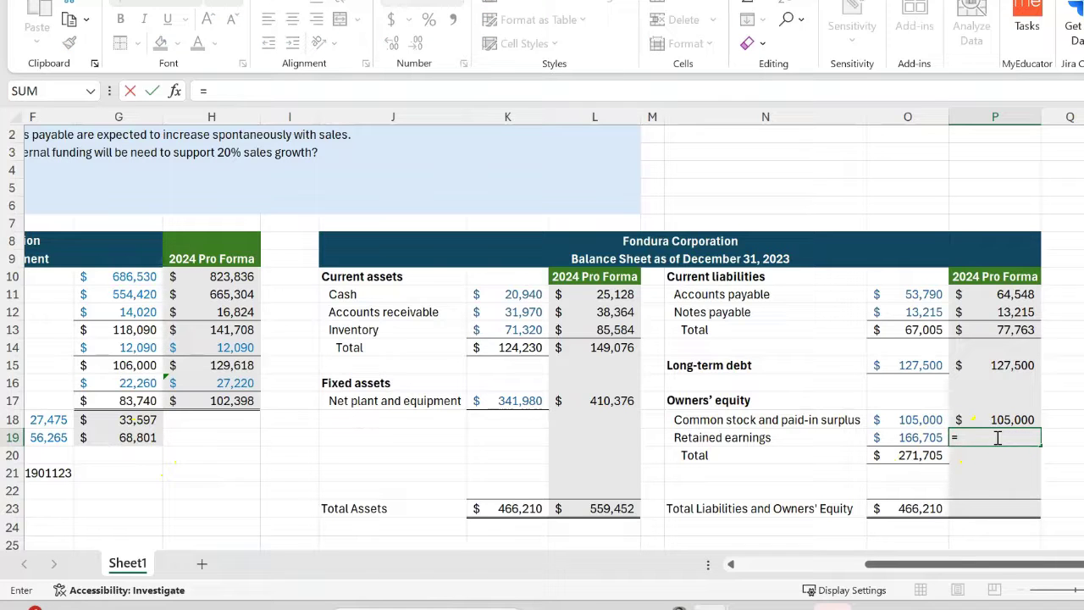
{"action": "key", "text": "Left"}
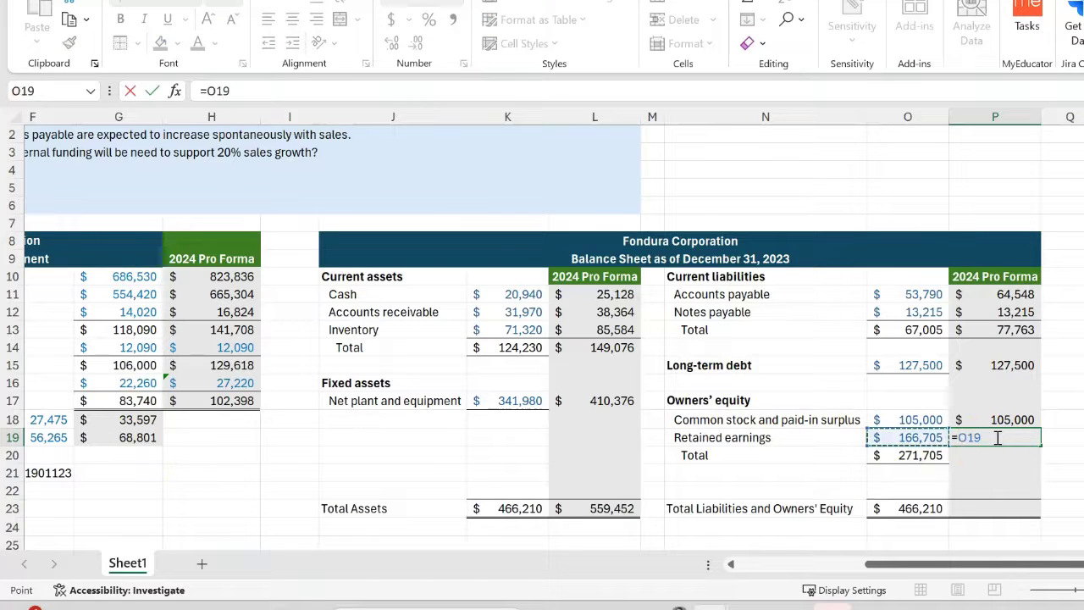
{"action": "type", "text": "+"}
{"action": "left_click", "coordinate": [140, 437]}
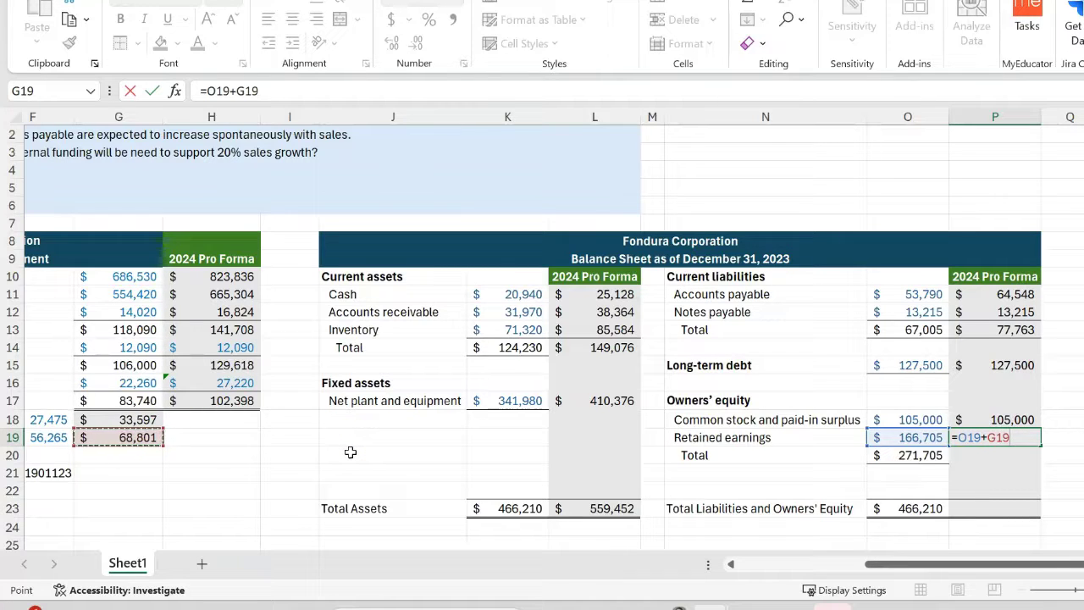
{"action": "left_click", "coordinate": [282, 465]}
{"action": "key", "text": "Return"}
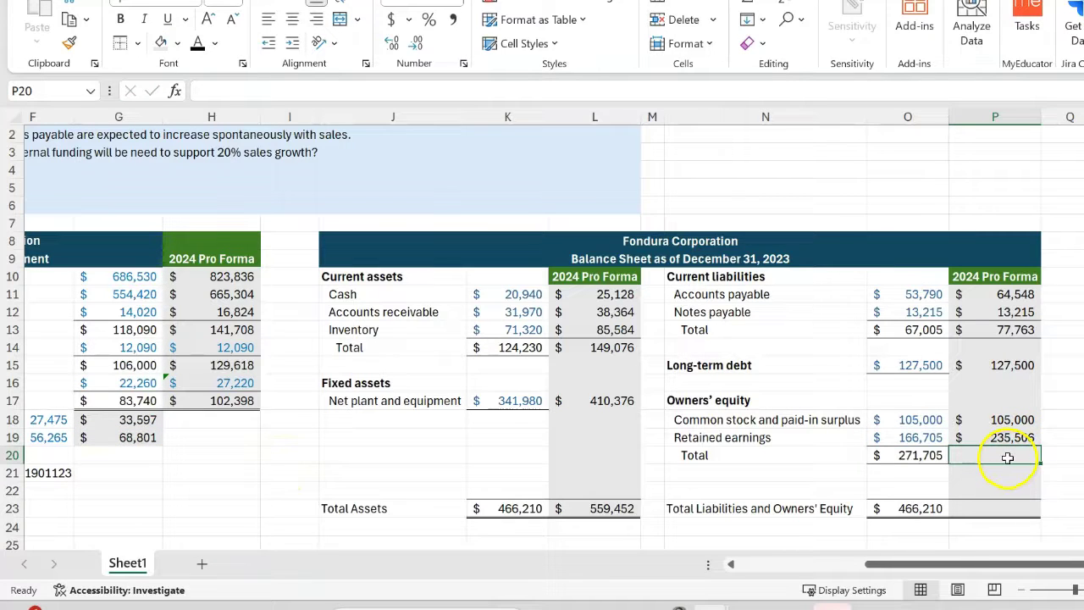
Total the pro forma owners' equity in P20 with a SUM of P18:P19
{"action": "type", "text": "=sum("}
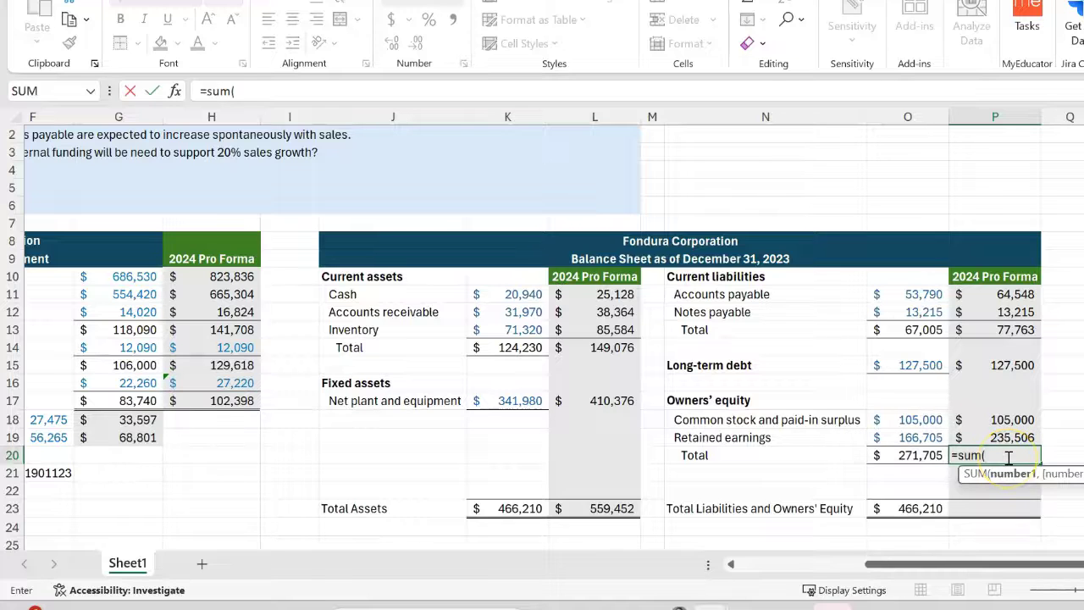
{"action": "key", "text": "Up"}
{"action": "key", "text": "shift+Up"}
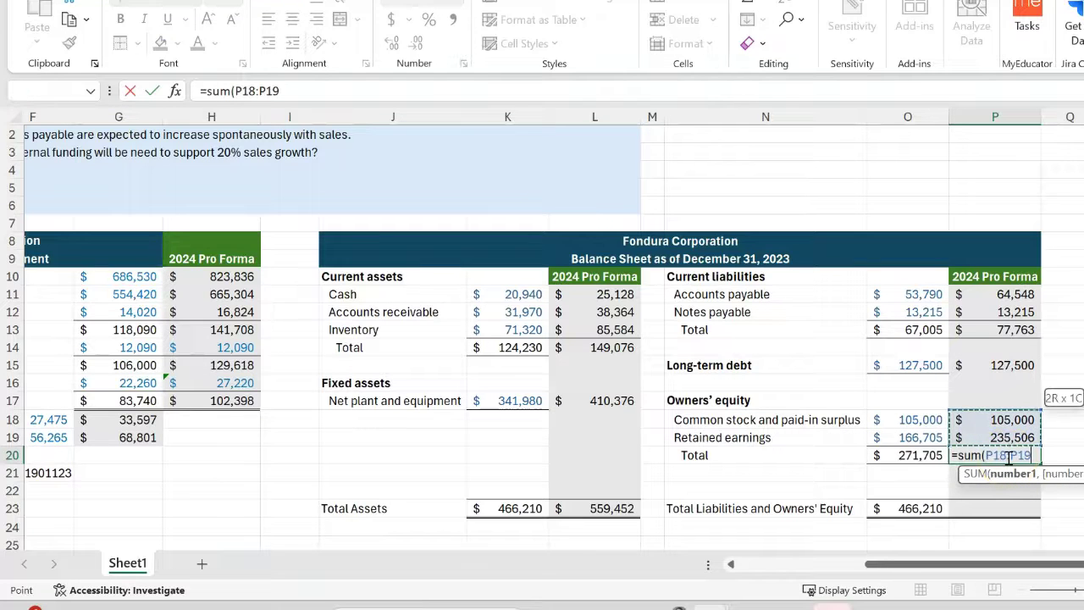
{"action": "type", "text": ")"}
{"action": "key", "text": "Return"}
Copy the total liabilities and owners' equity formula from O23 to the pro forma column in P23
{"action": "key", "text": "Down"}
{"action": "key", "text": "Down"}
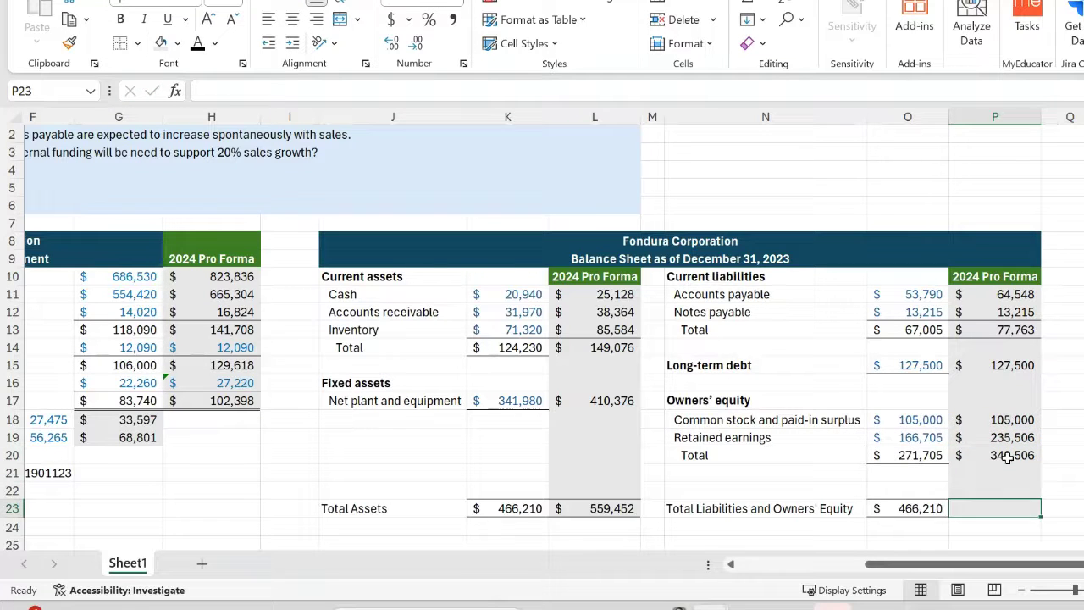
{"action": "key", "text": "Left"}
{"action": "key", "text": "ctrl+c"}
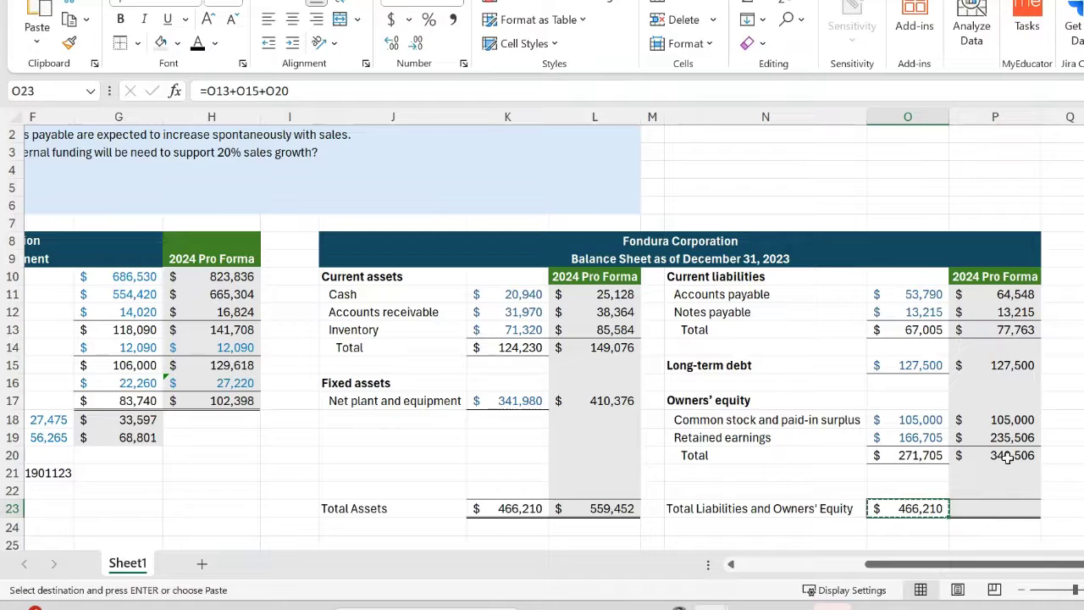
{"action": "key", "text": "Right"}
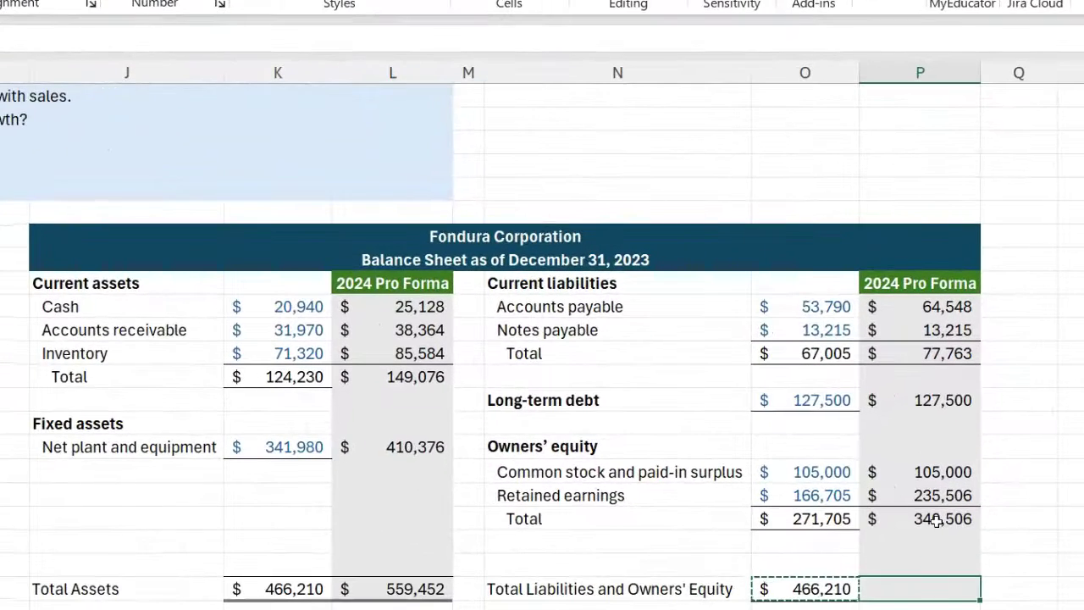
{"action": "key", "text": "ctrl+v"}
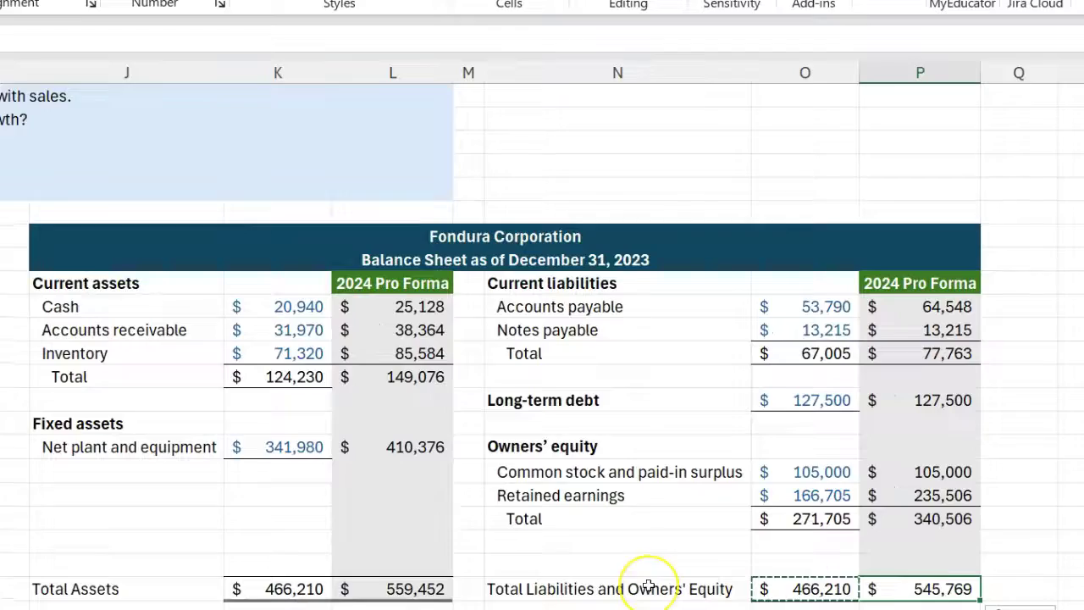
Label cell N25, below Total Liabilities and Owners' Equity, as EFN
{"action": "scroll", "coordinate": [649, 592], "scroll_direction": "down", "scroll_amount": 2}
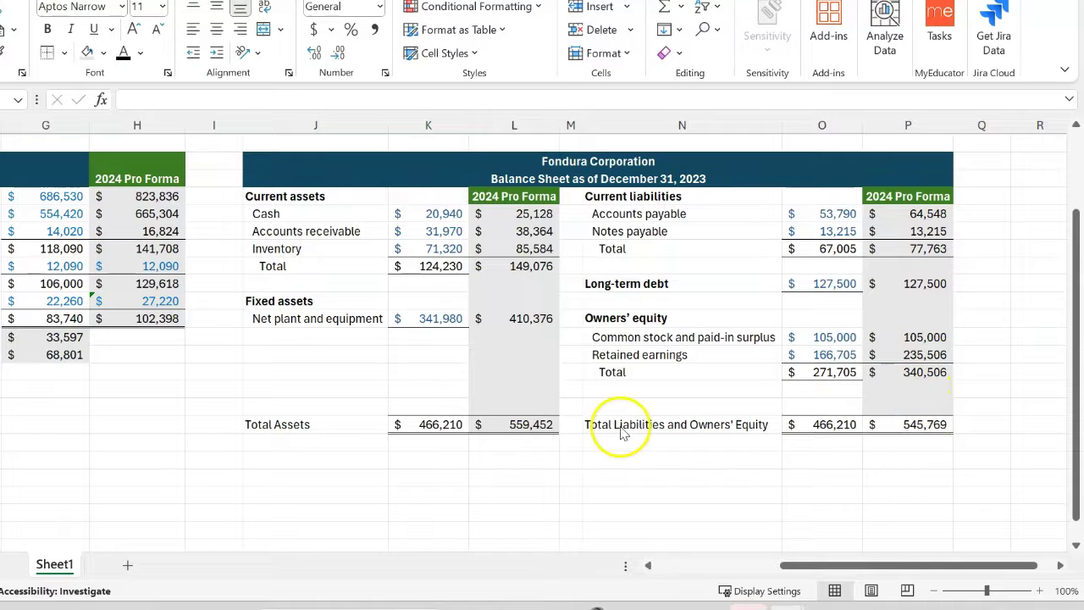
{"action": "left_click", "coordinate": [728, 465]}
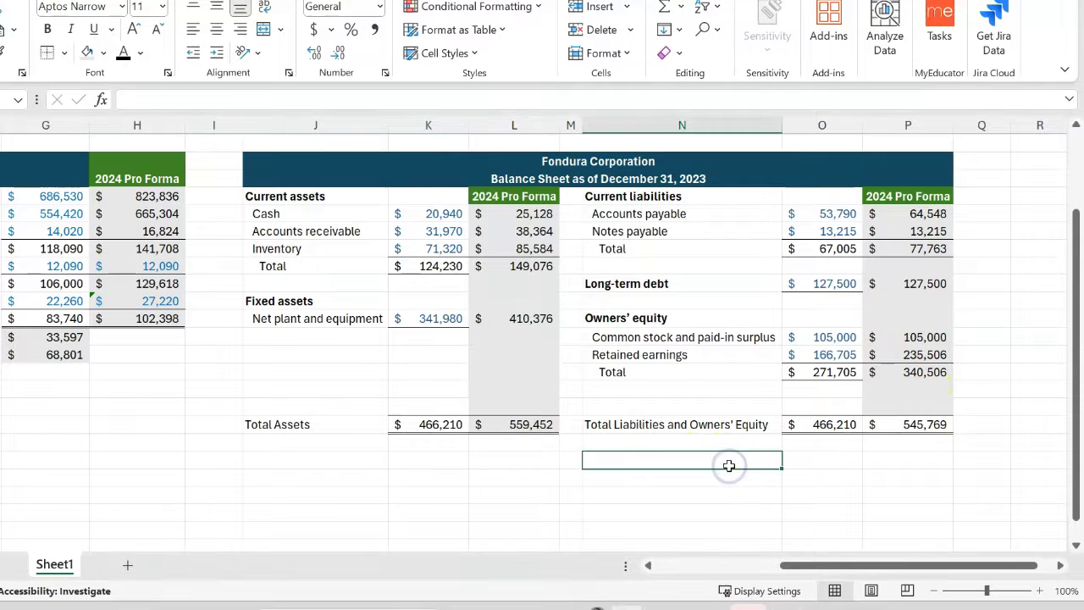
{"action": "type", "text": "EFN"}
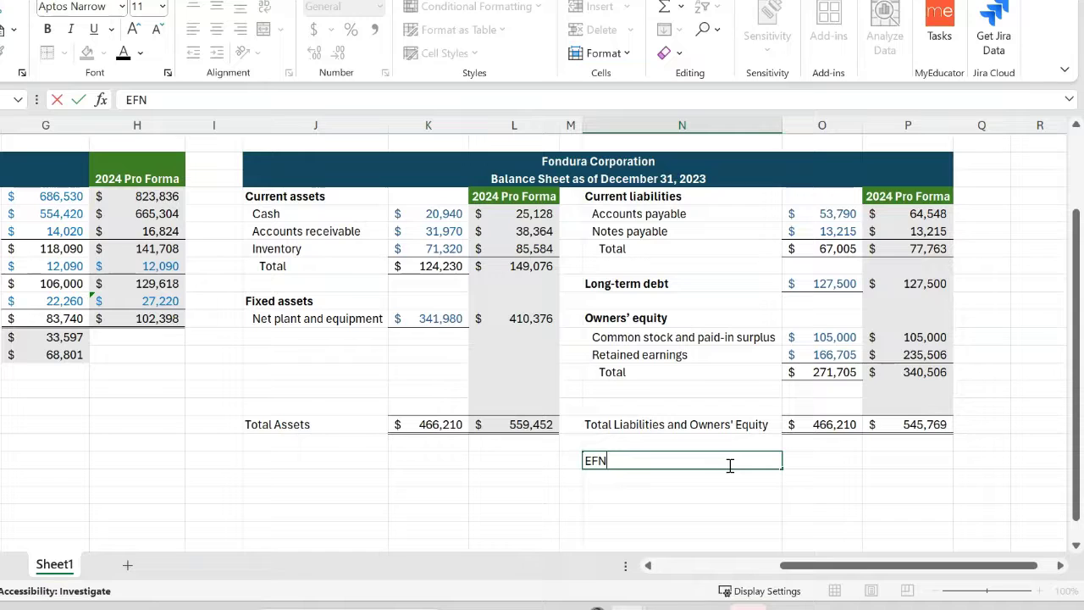
{"action": "key", "text": "ctrl+Return"}
Compute EFN in P25 as pro forma total assets minus total liabilities and owners' equity, =L23-P23, and highlight the EFN row in yellow
{"action": "key", "text": "Right"}
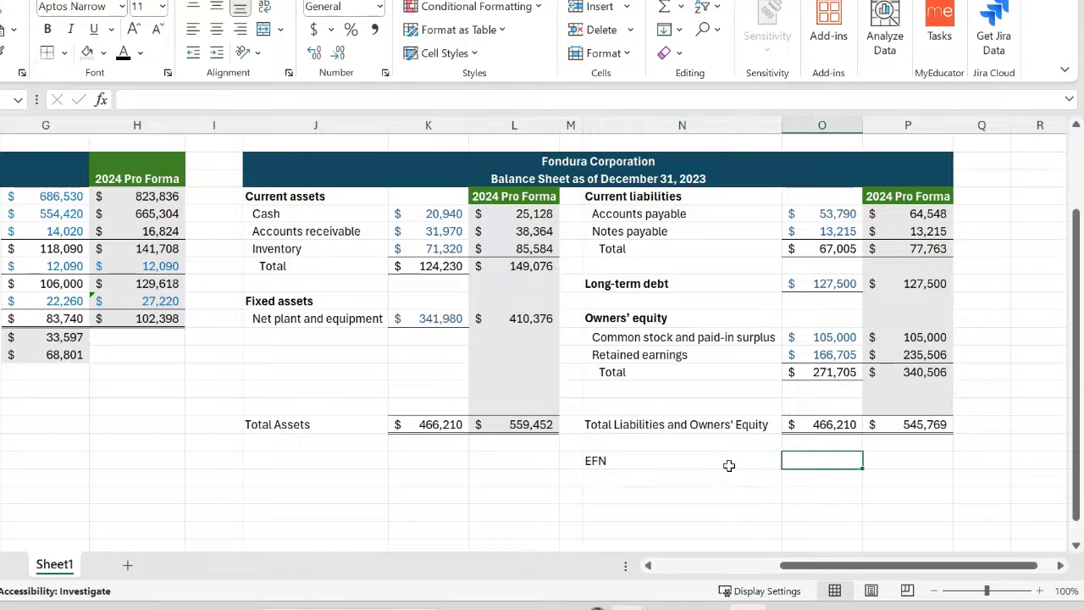
{"action": "key", "text": "Right"}
{"action": "type", "text": "="}
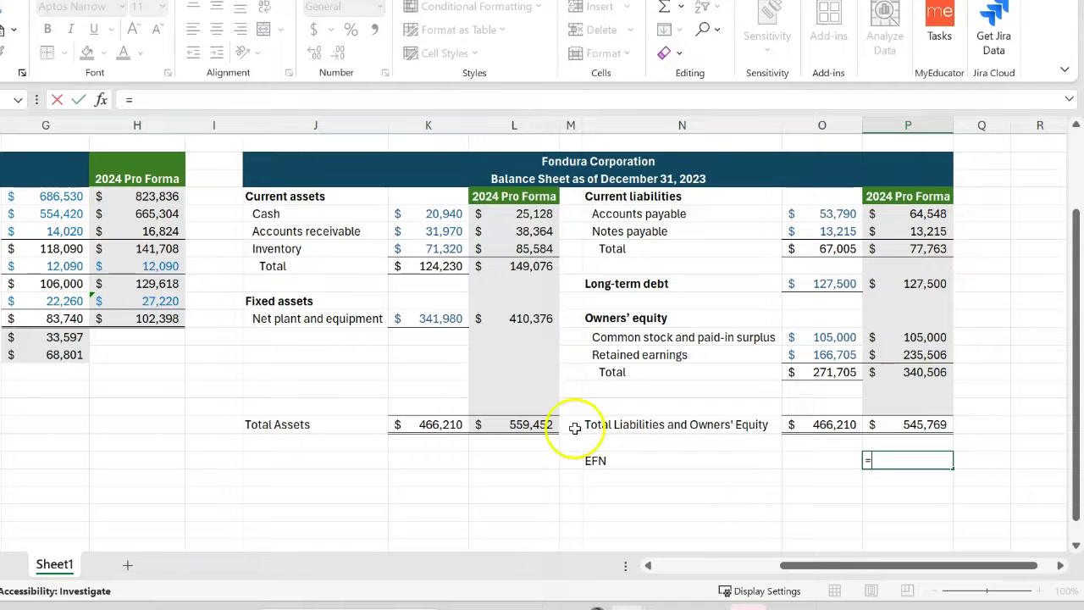
{"action": "left_click", "coordinate": [527, 426]}
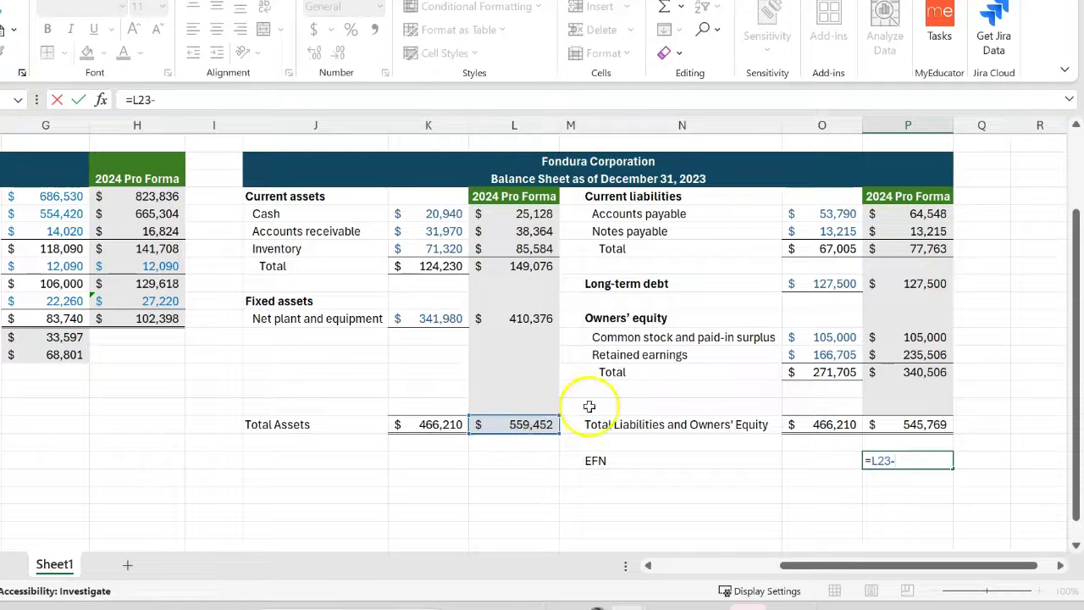
{"action": "left_click", "coordinate": [915, 427]}
{"action": "key", "text": "Return"}
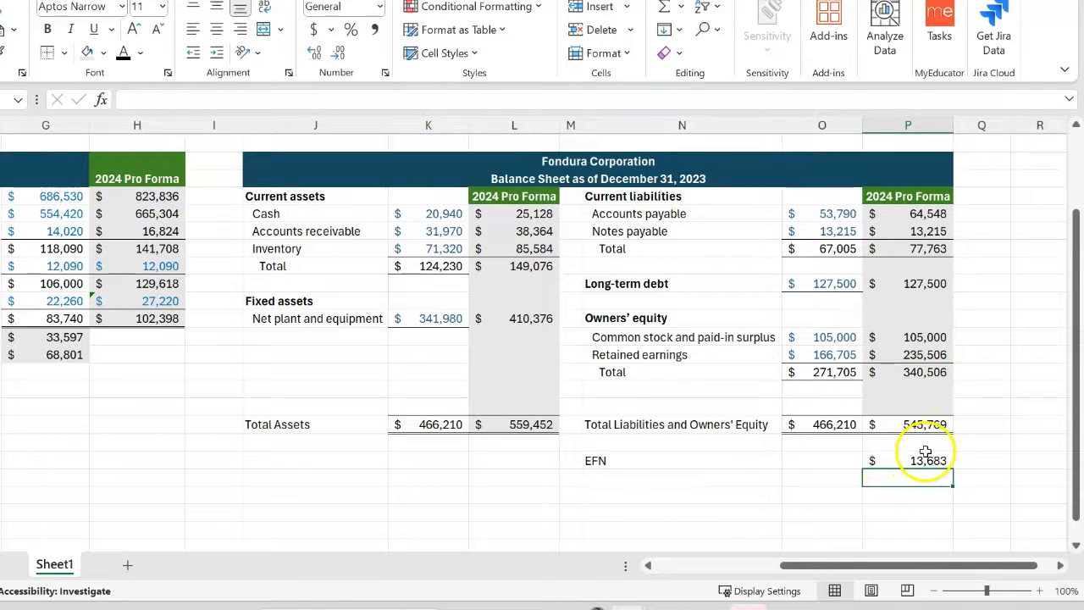
{"action": "key", "text": "Down"}
{"action": "key", "text": "Down"}
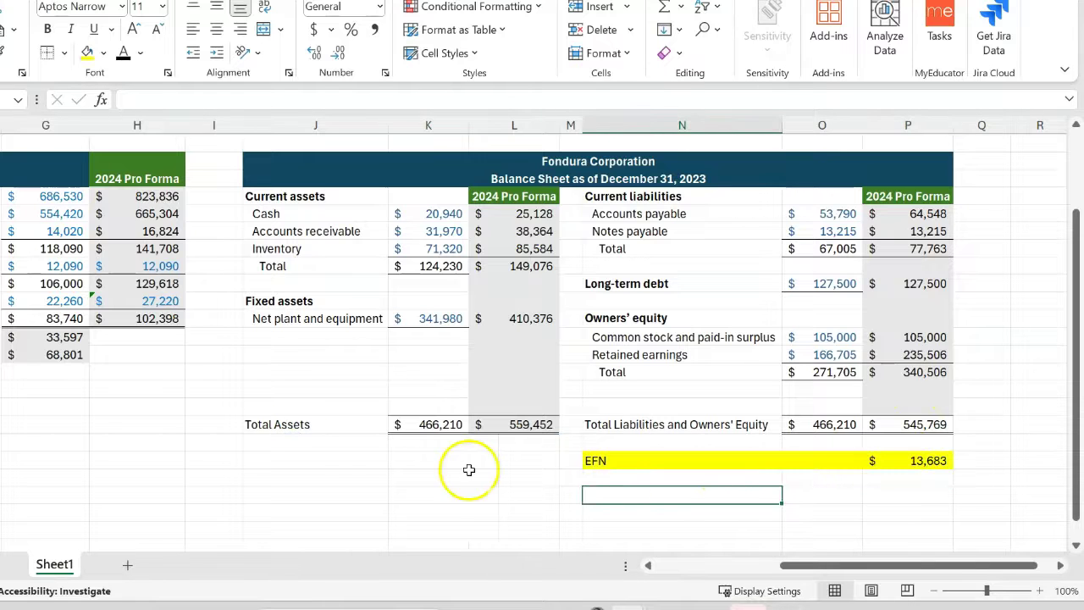
Multiply the pro forma net plant and equipment formula in L17 by the utilization rate, giving =K17*(1+$C$10)*C12
{"action": "scroll", "coordinate": [363, 455], "scroll_direction": "left", "scroll_amount": 1}
{"action": "scroll", "coordinate": [365, 458], "scroll_direction": "right", "scroll_amount": 1}
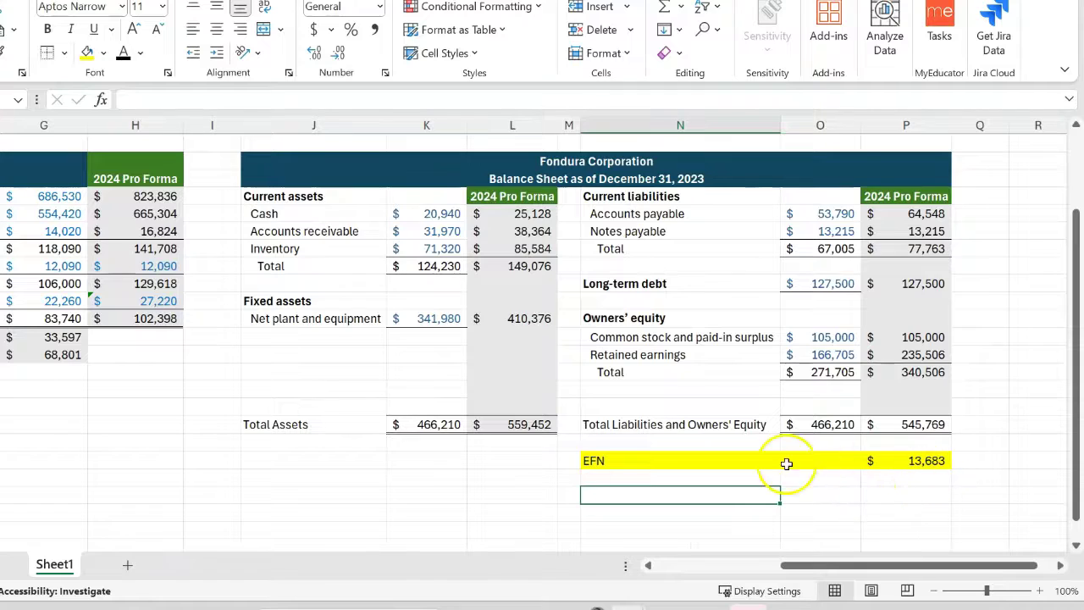
{"action": "scroll", "coordinate": [280, 430], "scroll_direction": "left", "scroll_amount": 5}
{"action": "scroll", "coordinate": [280, 433], "scroll_direction": "up", "scroll_amount": 2}
{"action": "scroll", "coordinate": [314, 431], "scroll_direction": "left", "scroll_amount": 2}
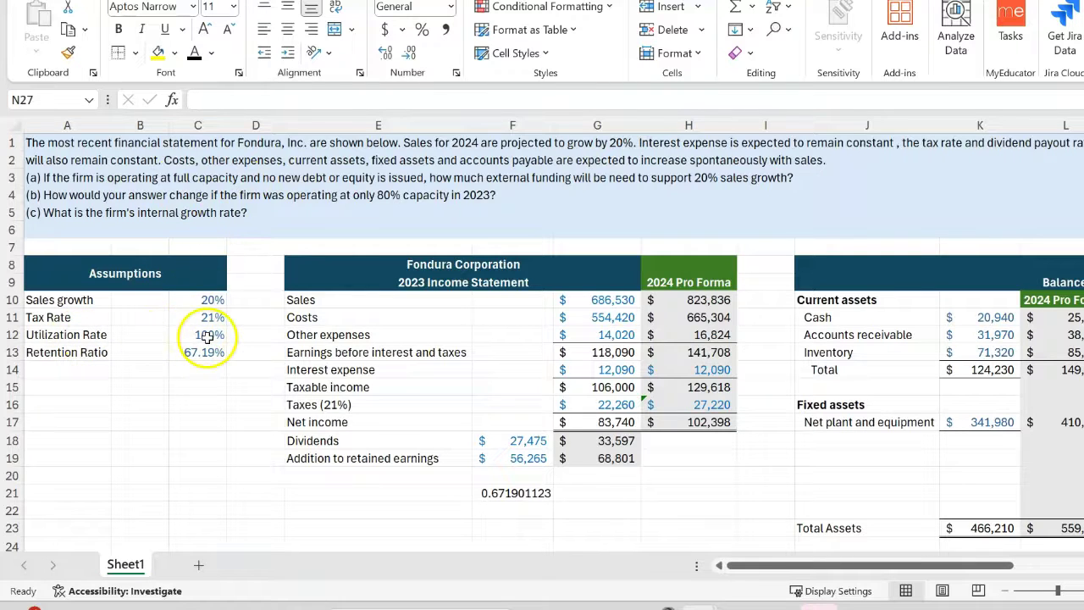
{"action": "left_click", "coordinate": [207, 336]}
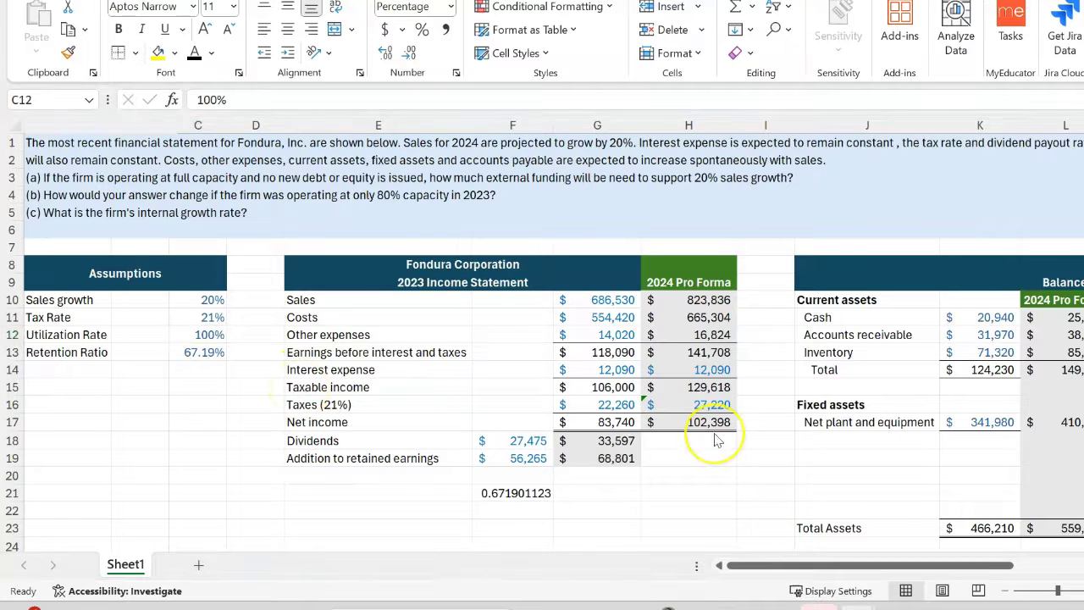
{"action": "scroll", "coordinate": [736, 431], "scroll_direction": "right", "scroll_amount": 3}
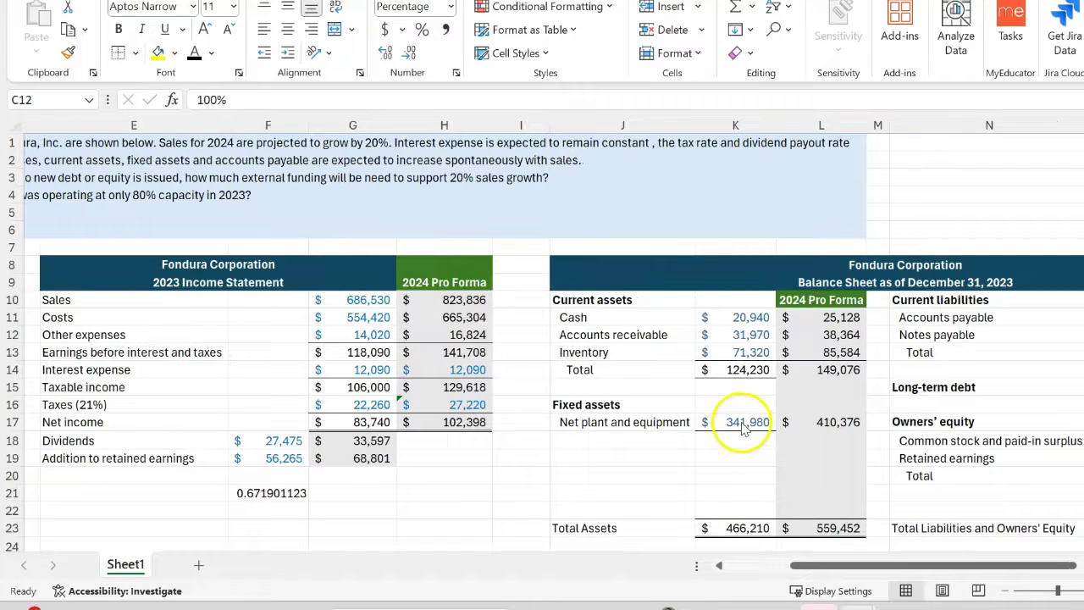
{"action": "left_click", "coordinate": [741, 422]}
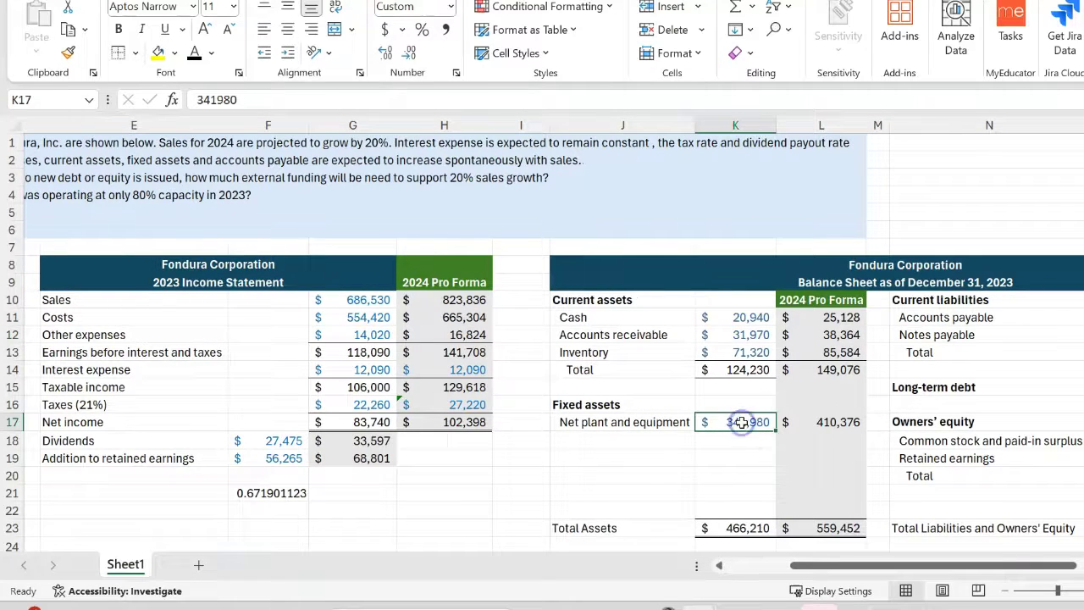
{"action": "double_click", "coordinate": [822, 422]}
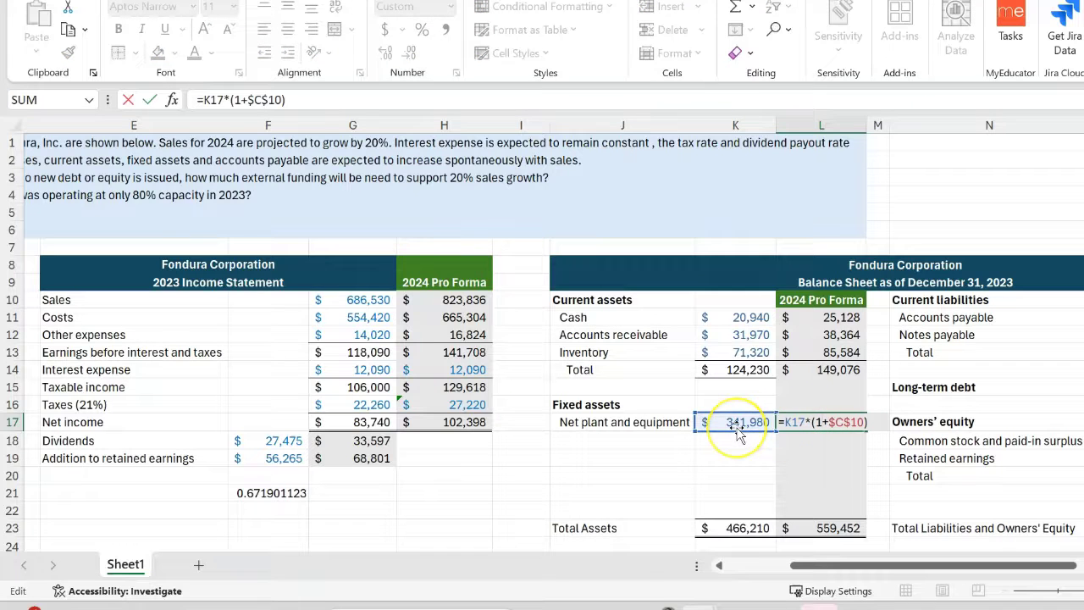
{"action": "left_click", "coordinate": [821, 420]}
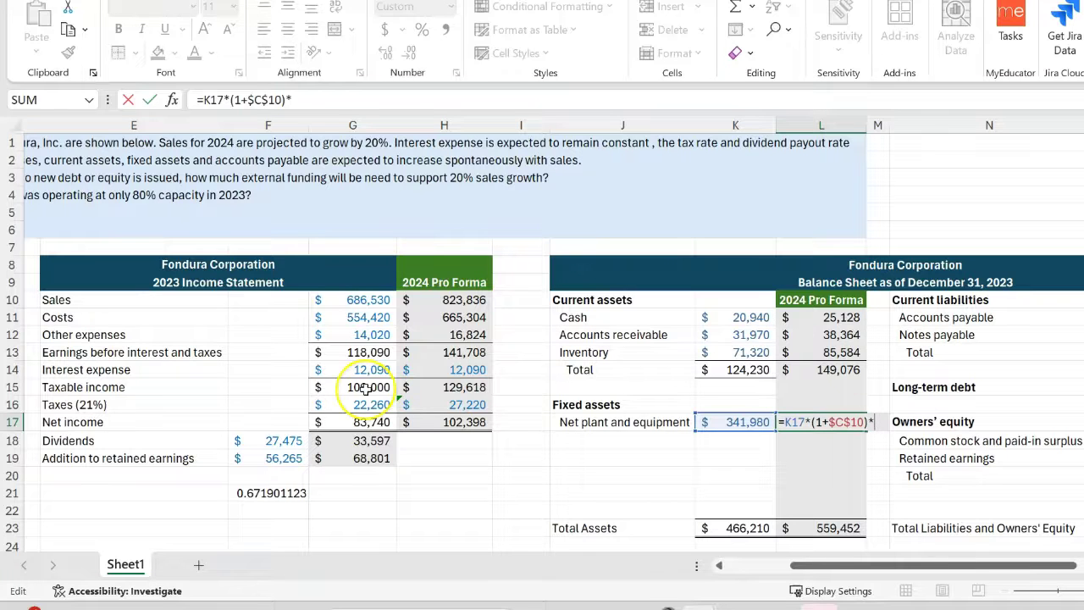
{"action": "scroll", "coordinate": [364, 389], "scroll_direction": "left", "scroll_amount": 5}
{"action": "left_click", "coordinate": [208, 337]}
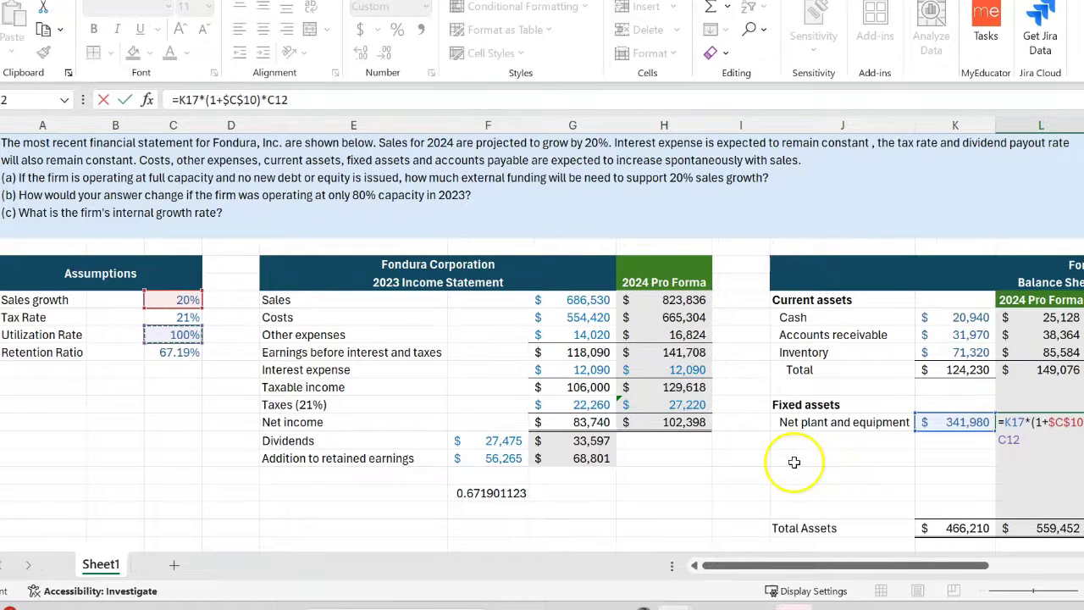
{"action": "key", "text": "Return"}
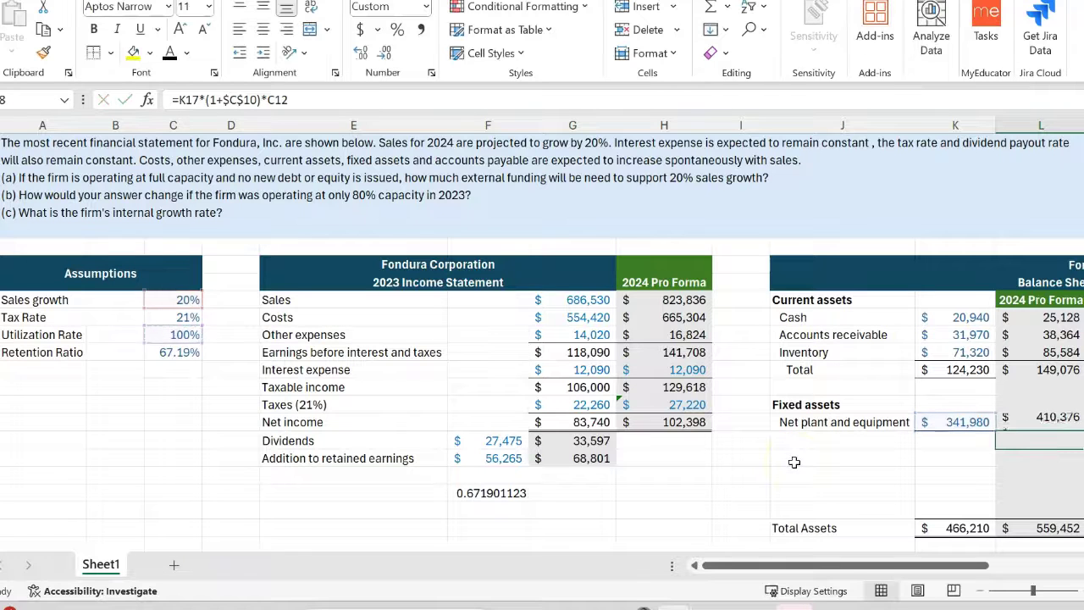
Set the utilization rate in C12 to 80% and examine its effect on pro forma net plant and equipment, total assets and EFN
{"action": "left_click", "coordinate": [173, 336]}
{"action": "type", "text": "80"}
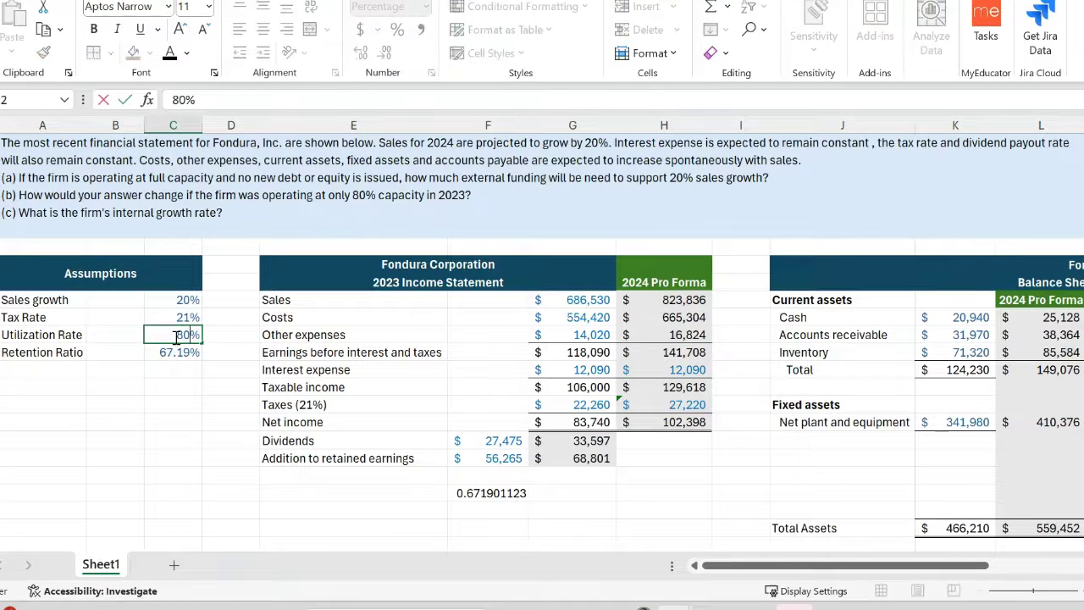
{"action": "left_click", "coordinate": [454, 508]}
{"action": "key", "text": "Return"}
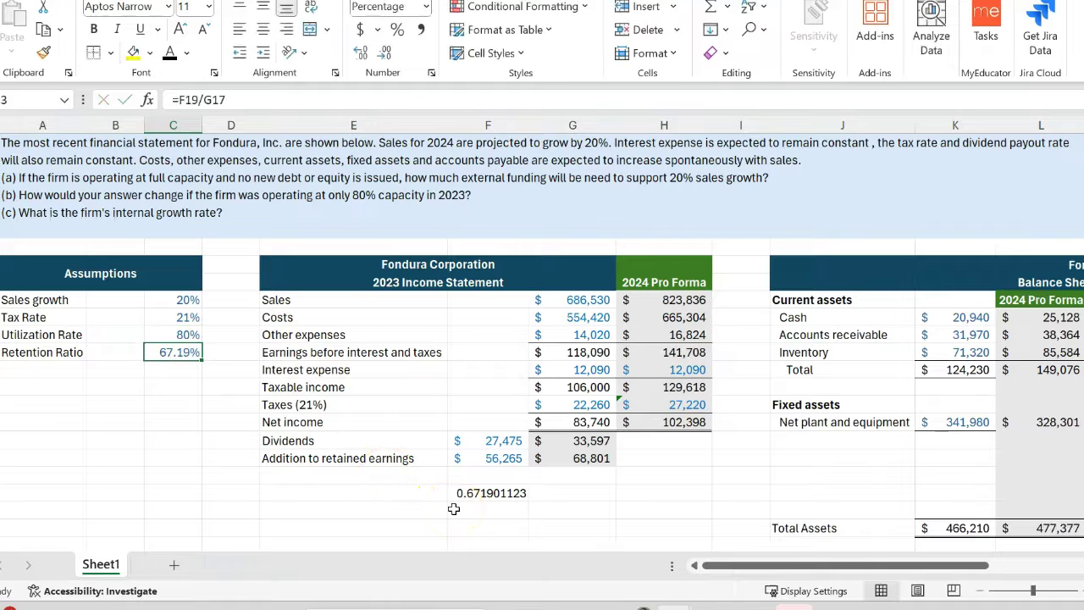
{"action": "scroll", "coordinate": [1049, 420], "scroll_direction": "right", "scroll_amount": 3}
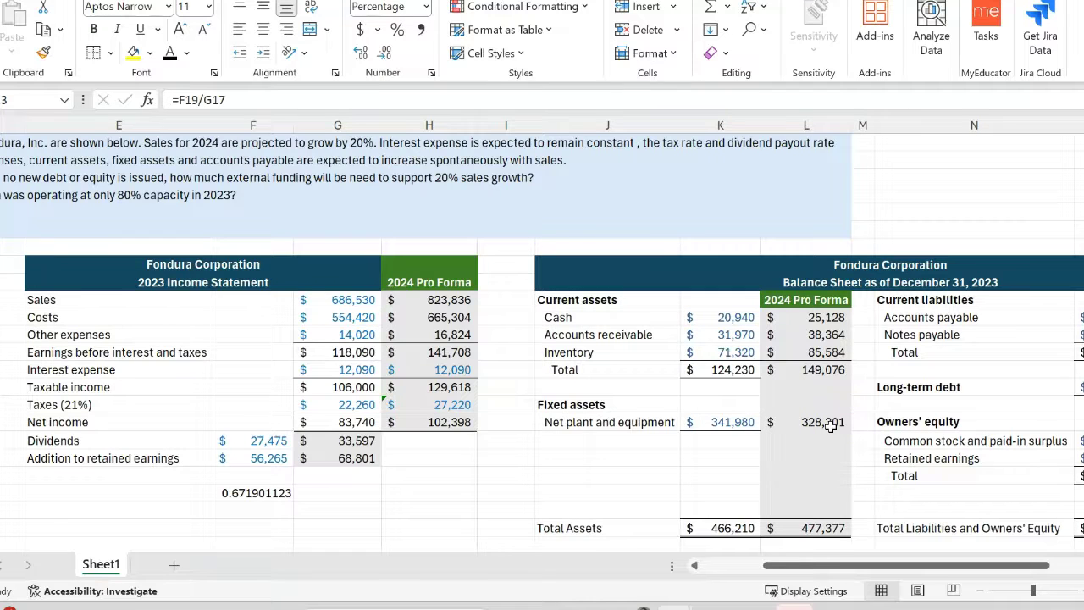
{"action": "left_click", "coordinate": [830, 427]}
{"action": "scroll", "coordinate": [805, 455], "scroll_direction": "right", "scroll_amount": 5}
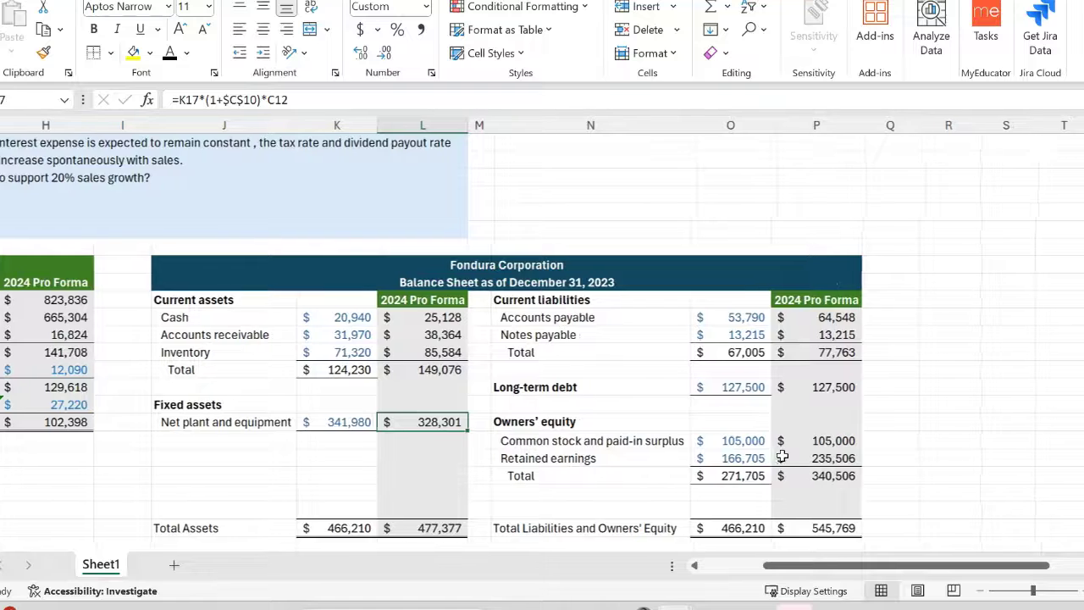
{"action": "scroll", "coordinate": [781, 454], "scroll_direction": "down", "scroll_amount": 1}
{"action": "scroll", "coordinate": [781, 457], "scroll_direction": "down", "scroll_amount": 1}
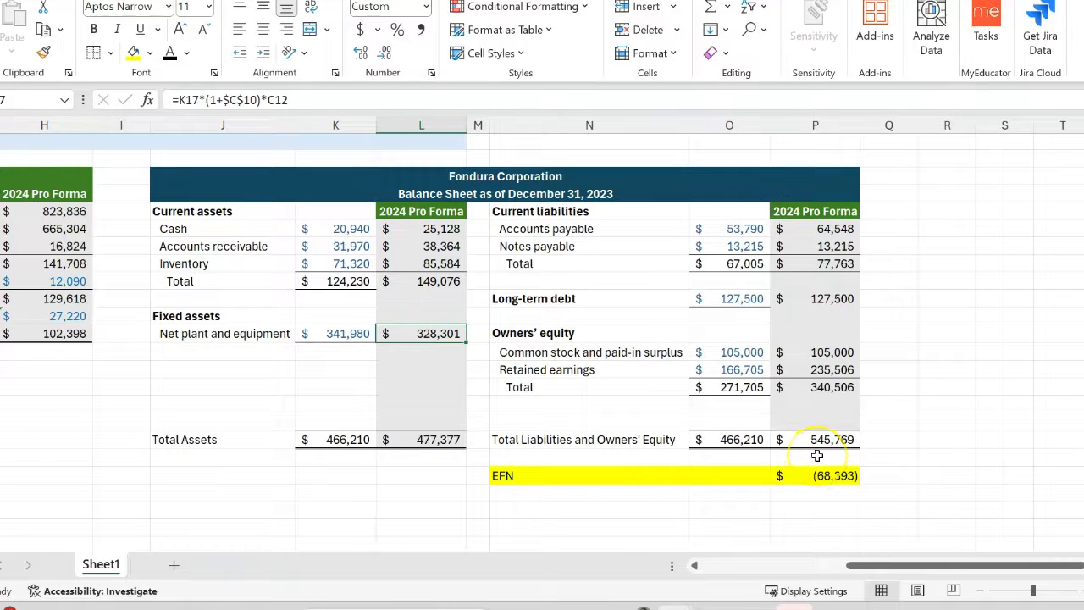
Set the utilization rate in C12 back to 100% and check the EFN below the balance sheet
{"action": "scroll", "coordinate": [314, 375], "scroll_direction": "left", "scroll_amount": 5}
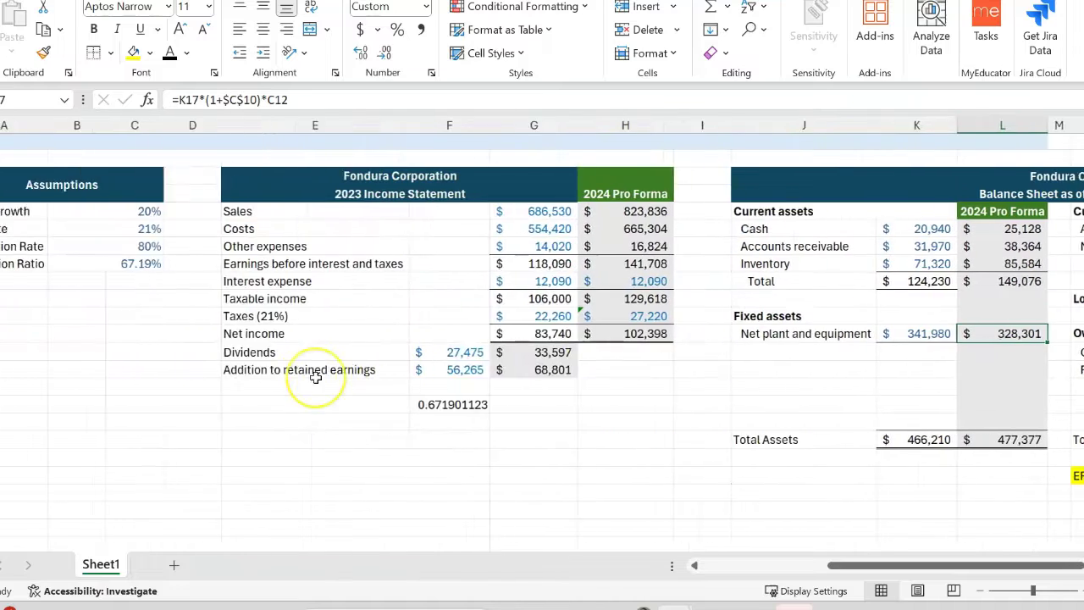
{"action": "scroll", "coordinate": [314, 381], "scroll_direction": "up", "scroll_amount": 2}
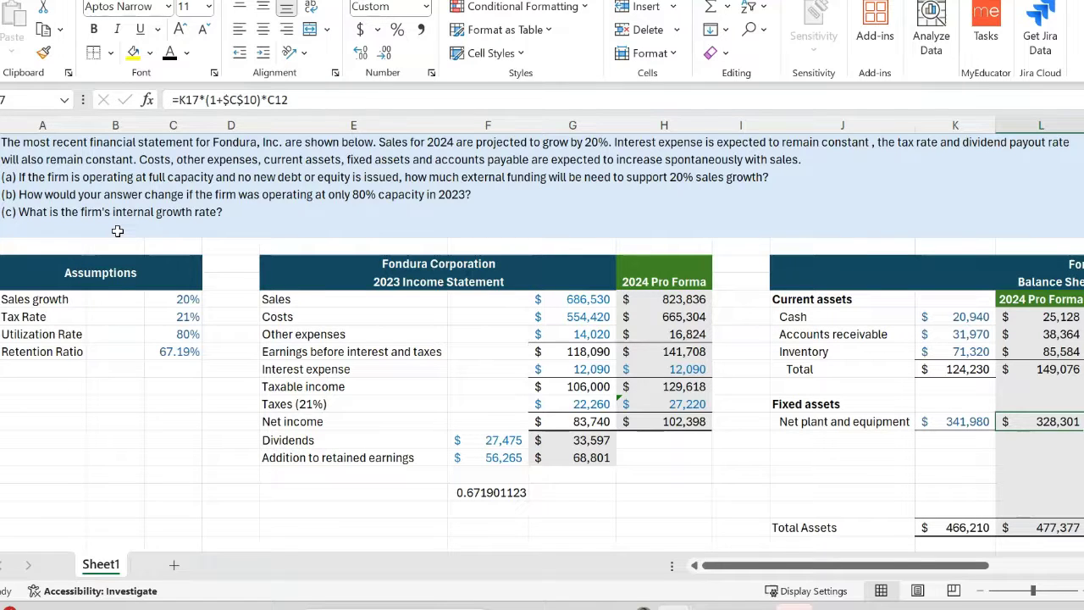
{"action": "left_click", "coordinate": [176, 334]}
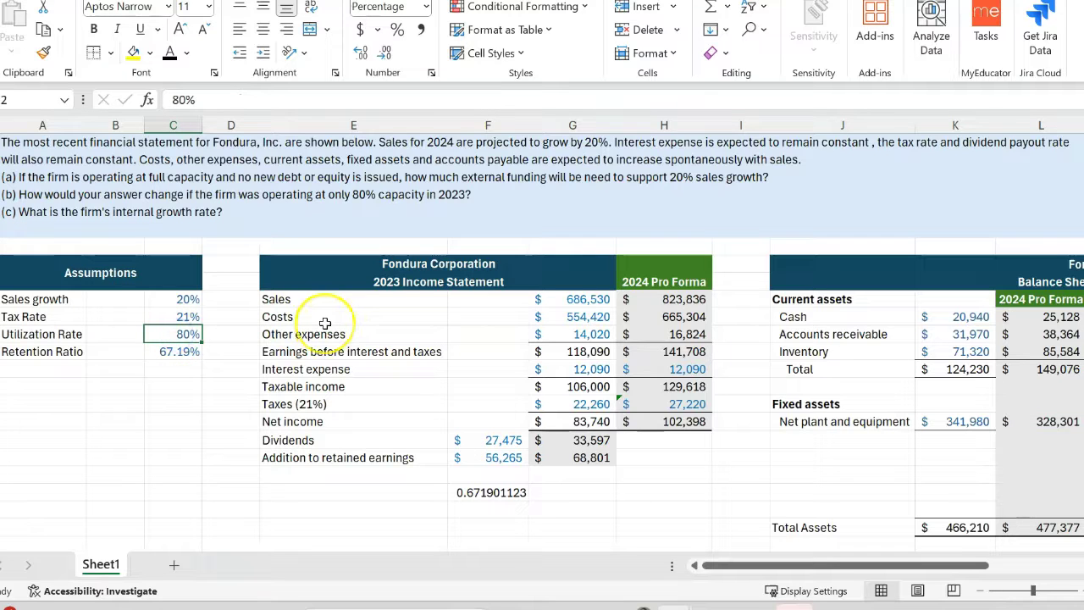
{"action": "type", "text": "100"}
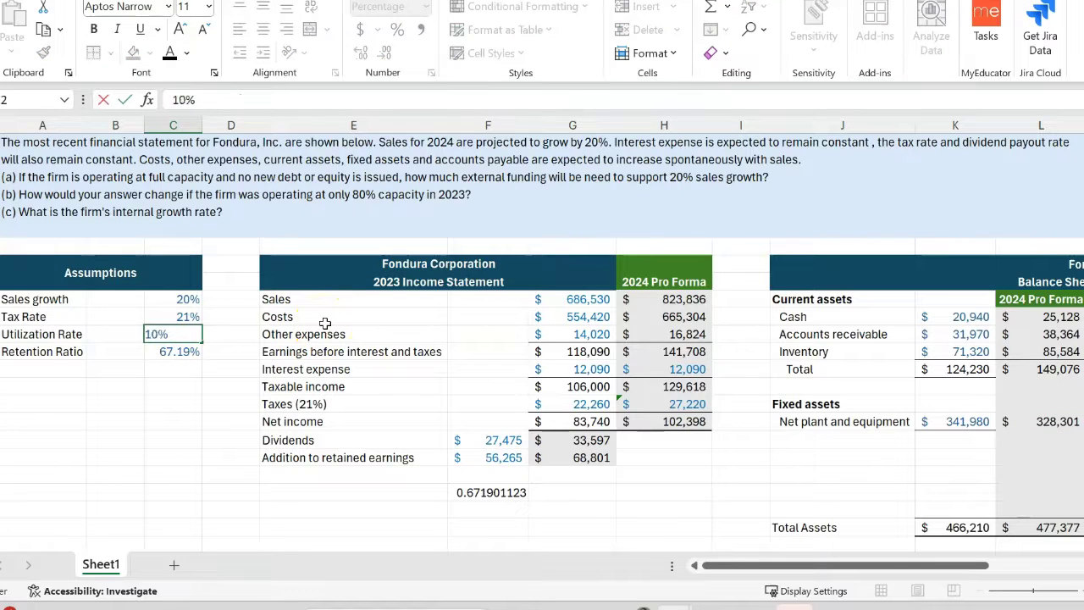
{"action": "key", "text": "Return"}
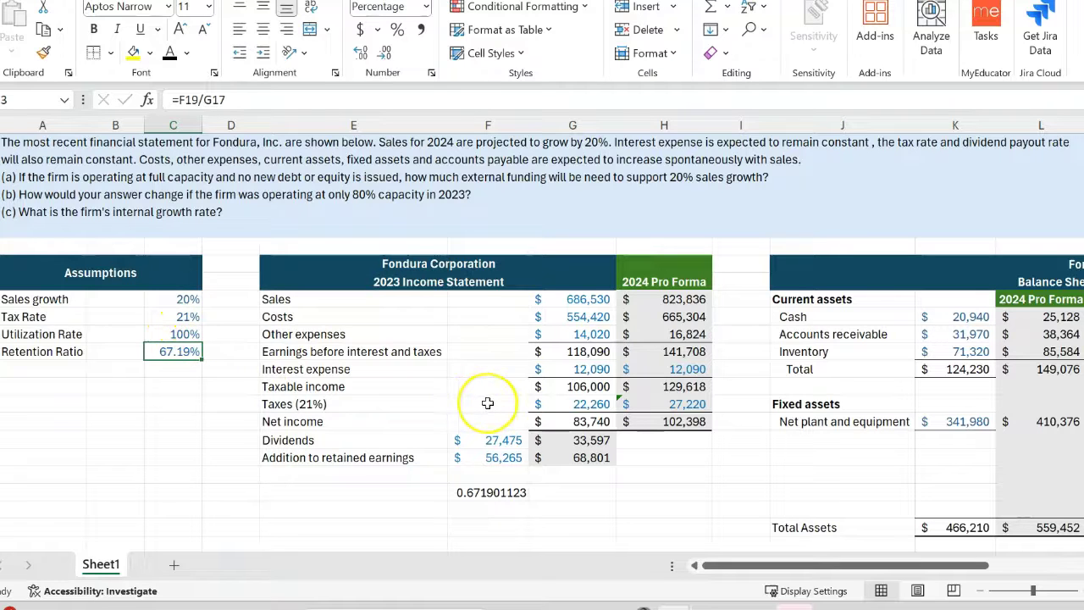
{"action": "scroll", "coordinate": [487, 403], "scroll_direction": "right", "scroll_amount": 1}
{"action": "scroll", "coordinate": [488, 403], "scroll_direction": "right", "scroll_amount": 10}
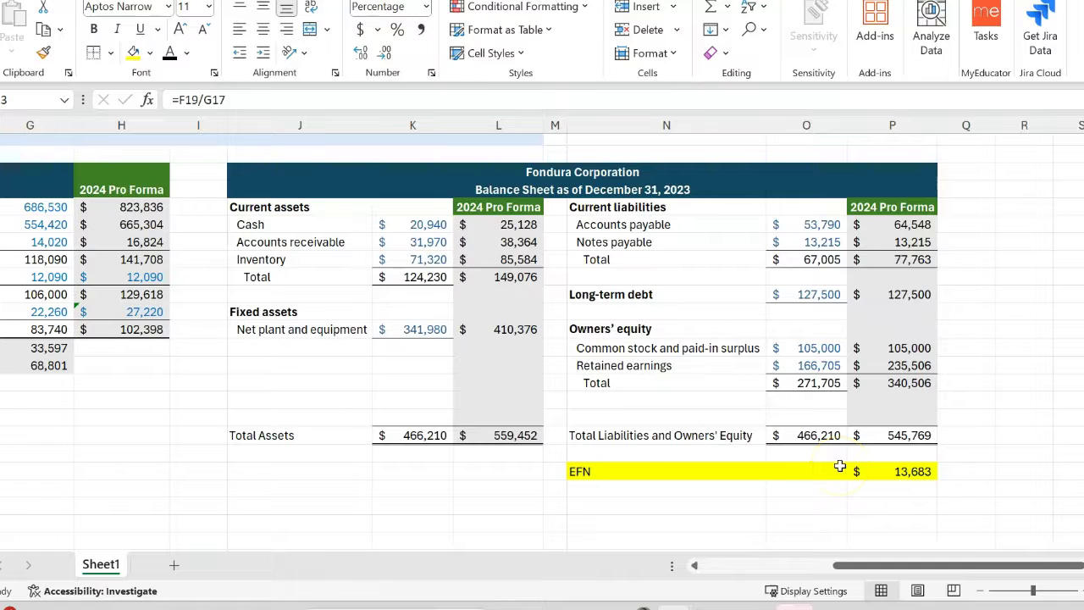
Start a Goal Seek analysis with the EFN amount in P25 as the set cell, replacing the default cell reference
{"action": "scroll", "coordinate": [839, 466], "scroll_direction": "left", "scroll_amount": 6}
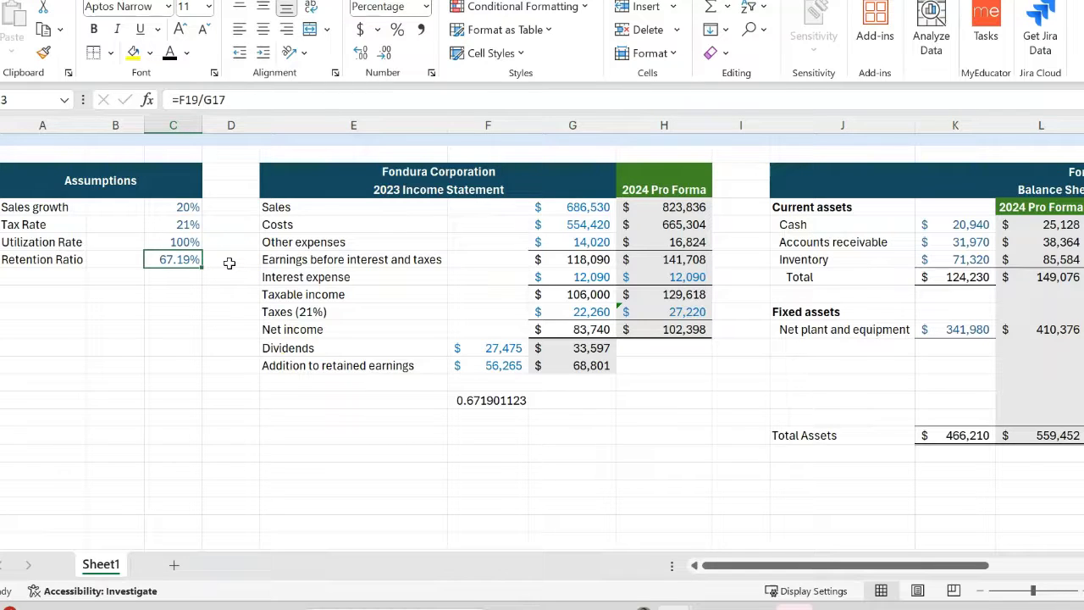
{"action": "left_click", "coordinate": [231, 294]}
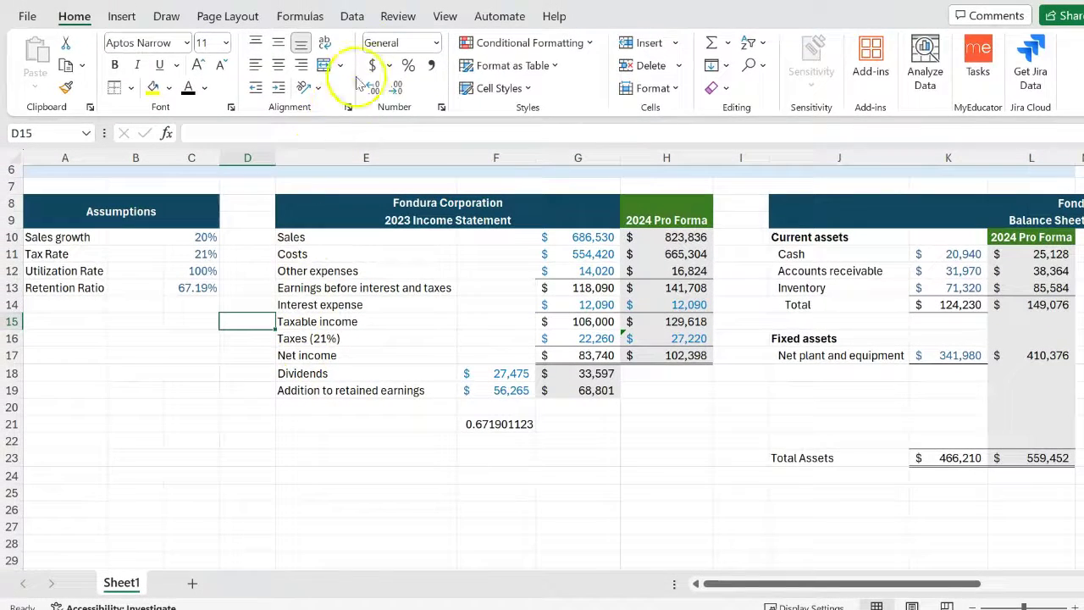
{"action": "left_click", "coordinate": [352, 17]}
{"action": "left_click", "coordinate": [823, 76]}
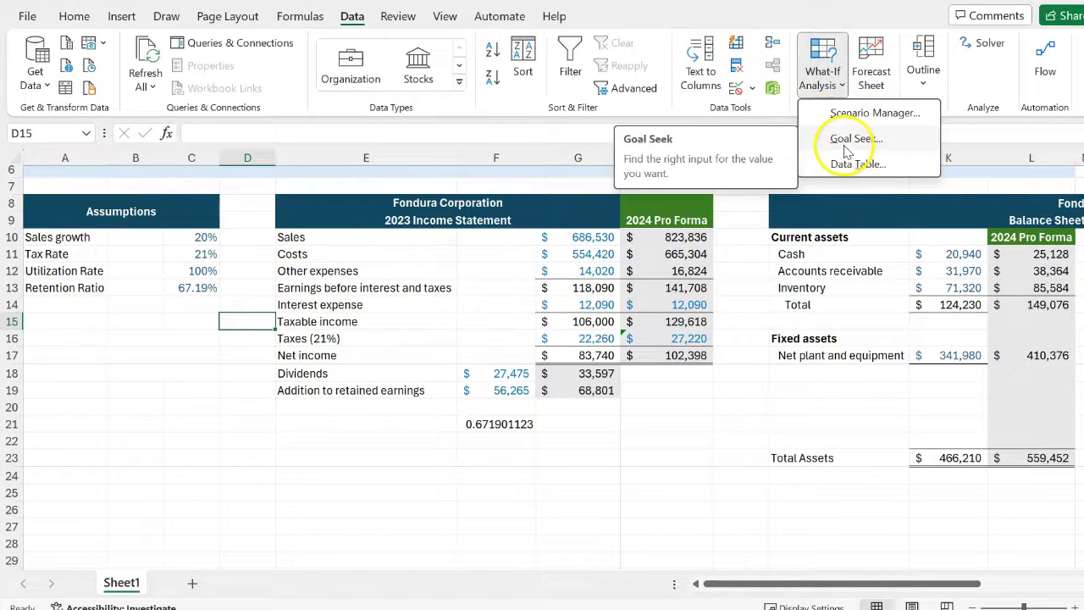
{"action": "left_click", "coordinate": [846, 139]}
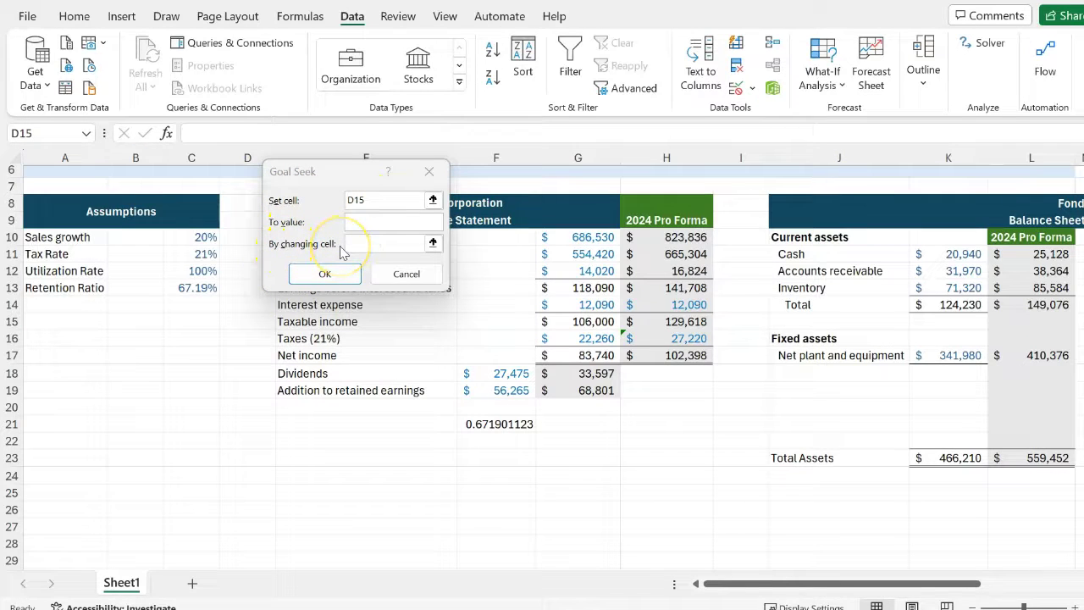
{"action": "left_click", "coordinate": [361, 201]}
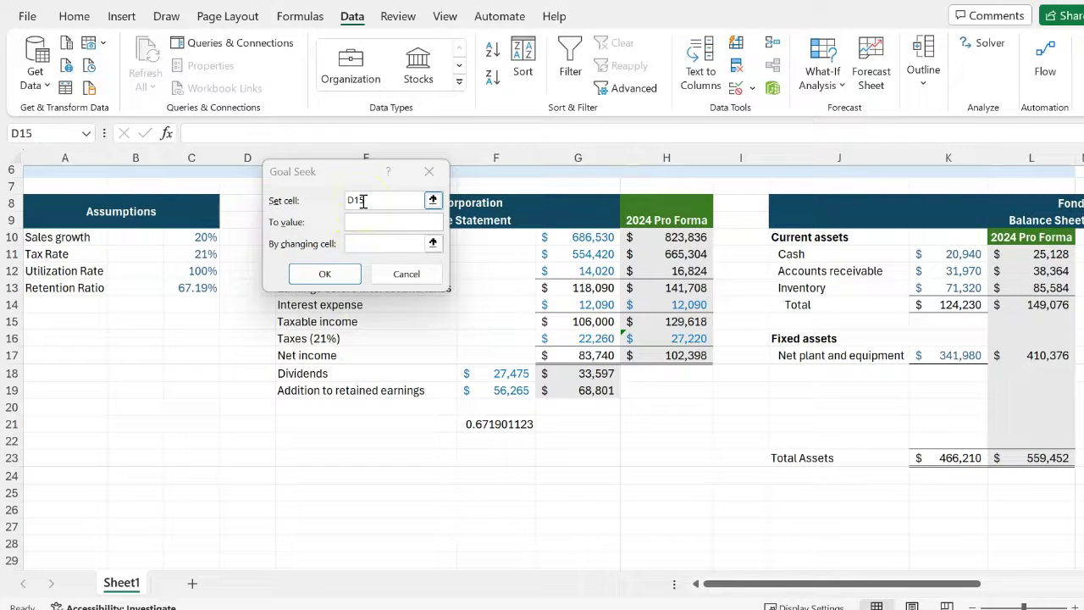
{"action": "left_click", "coordinate": [383, 246]}
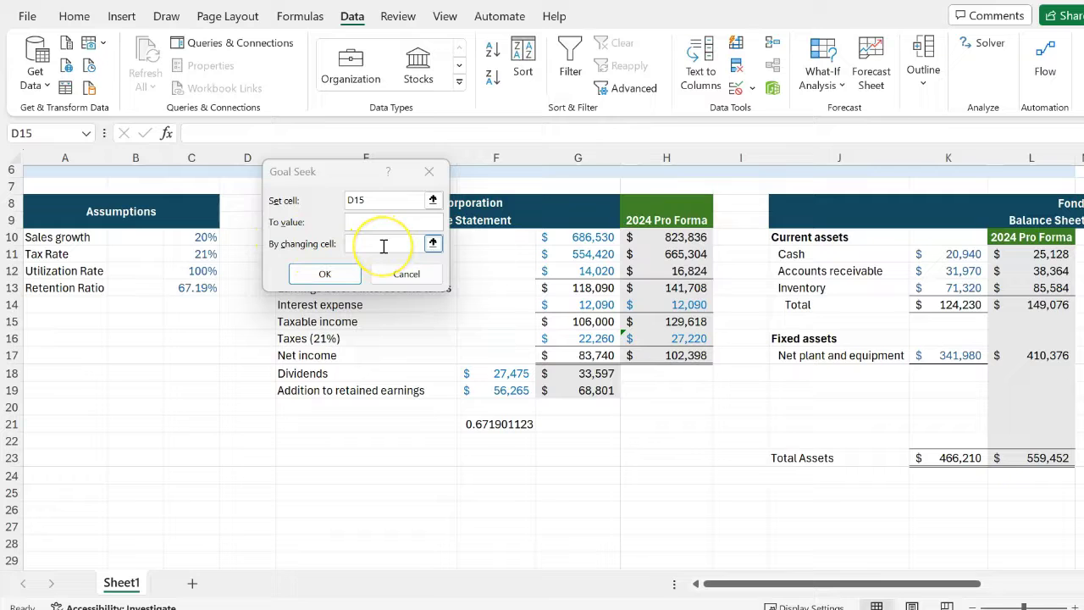
{"action": "double_click", "coordinate": [355, 200]}
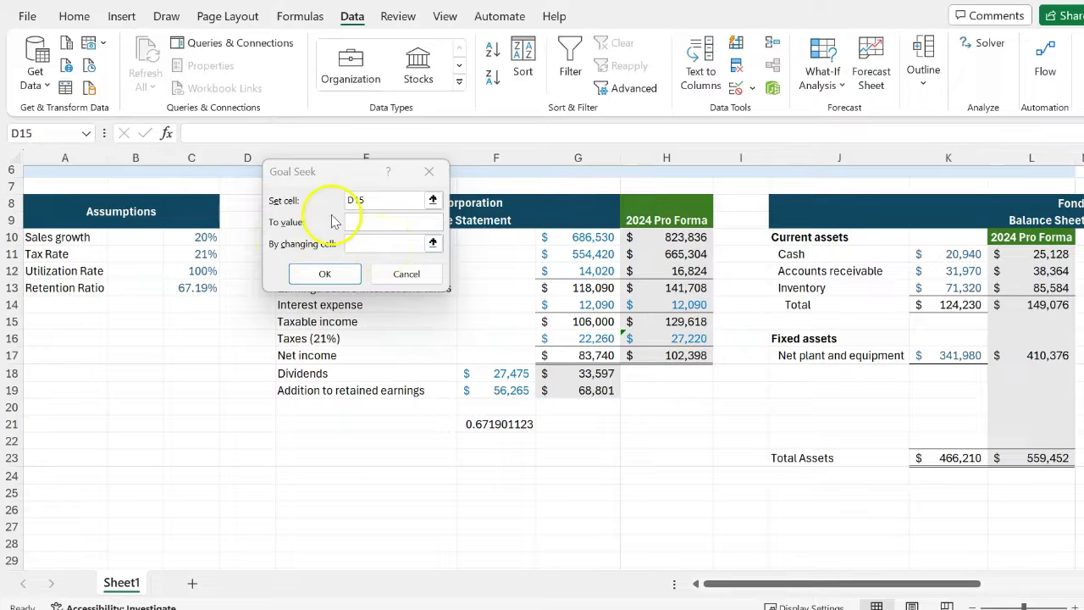
{"action": "key", "text": "BackSpace"}
{"action": "scroll", "coordinate": [254, 447], "scroll_direction": "right", "scroll_amount": 3}
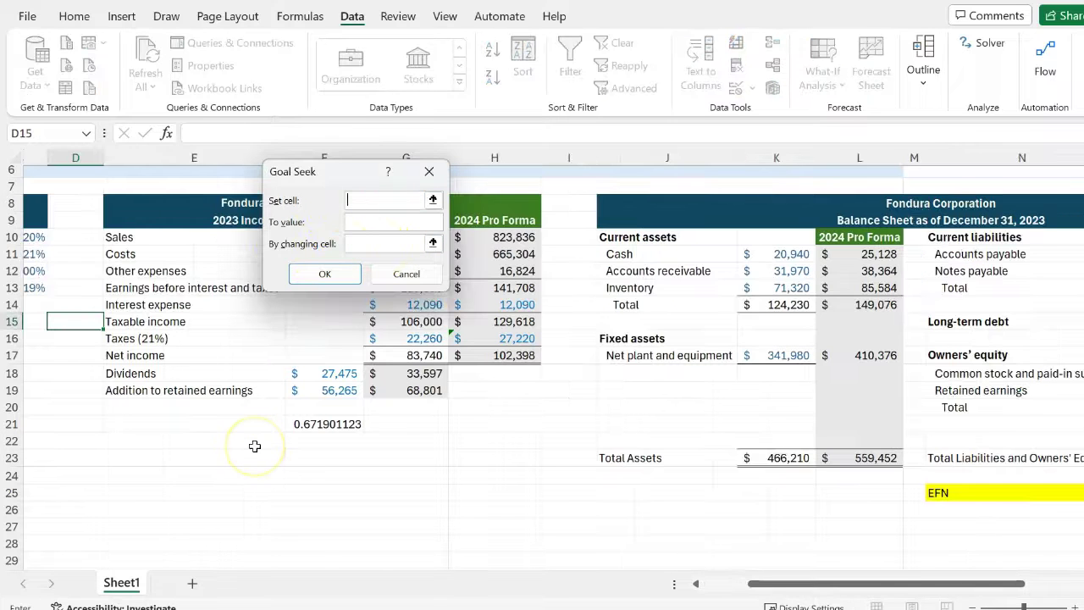
{"action": "scroll", "coordinate": [254, 446], "scroll_direction": "right", "scroll_amount": 3}
{"action": "left_click", "coordinate": [379, 200]}
{"action": "left_click", "coordinate": [954, 493]}
Run Goal Seek to bring EFN to 0 by changing the sales growth rate in C10, and keep the solution
{"action": "left_click", "coordinate": [374, 223]}
{"action": "type", "text": "0"}
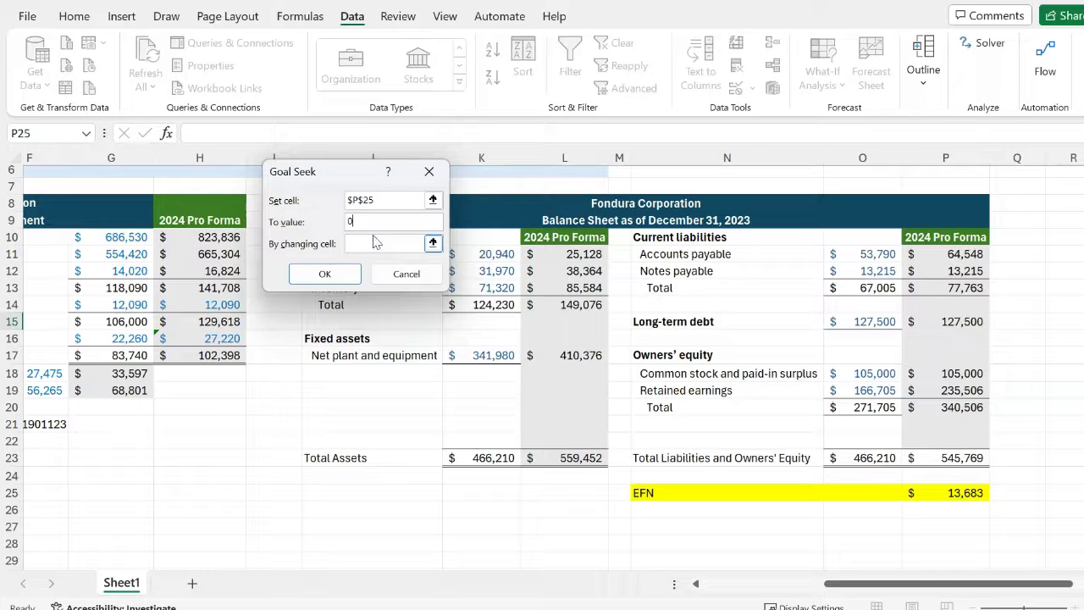
{"action": "left_click", "coordinate": [375, 243]}
{"action": "scroll", "coordinate": [197, 303], "scroll_direction": "left", "scroll_amount": 4}
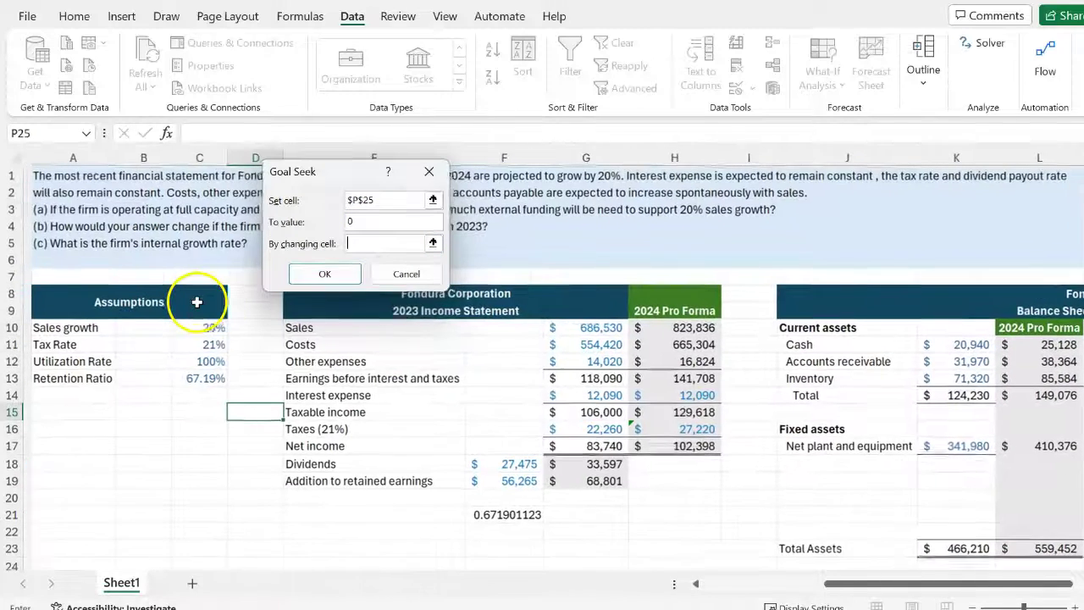
{"action": "left_click", "coordinate": [201, 327]}
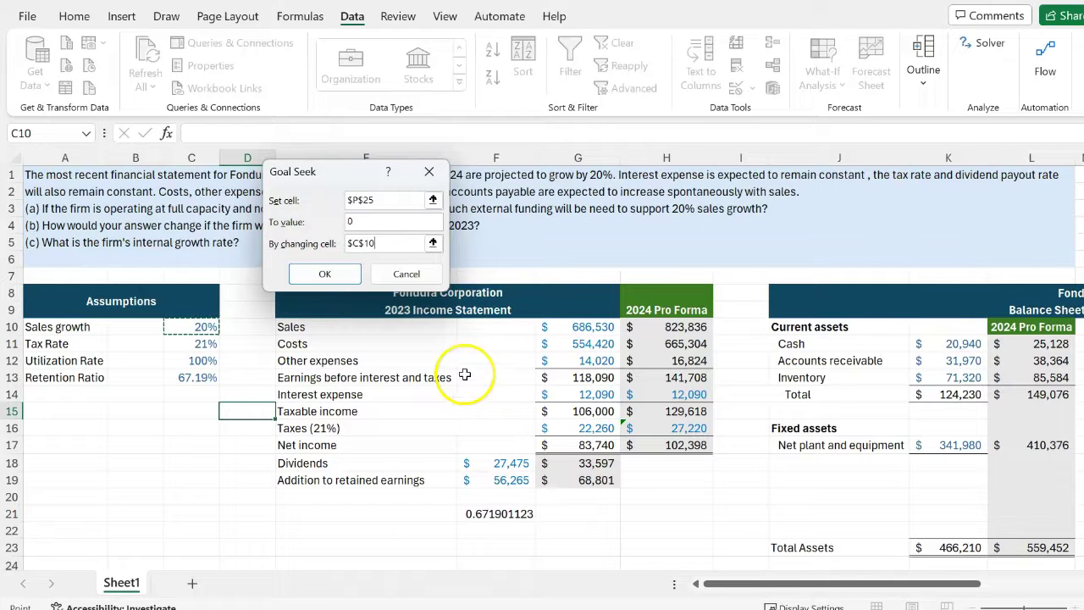
{"action": "left_click", "coordinate": [364, 219]}
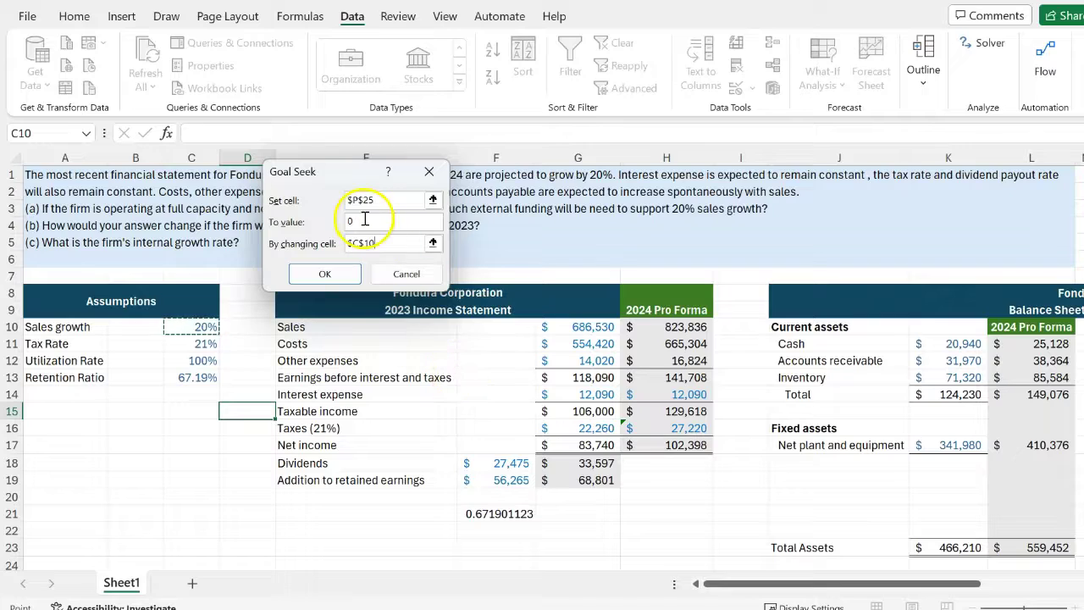
{"action": "type", "text": "0"}
{"action": "left_click", "coordinate": [360, 244]}
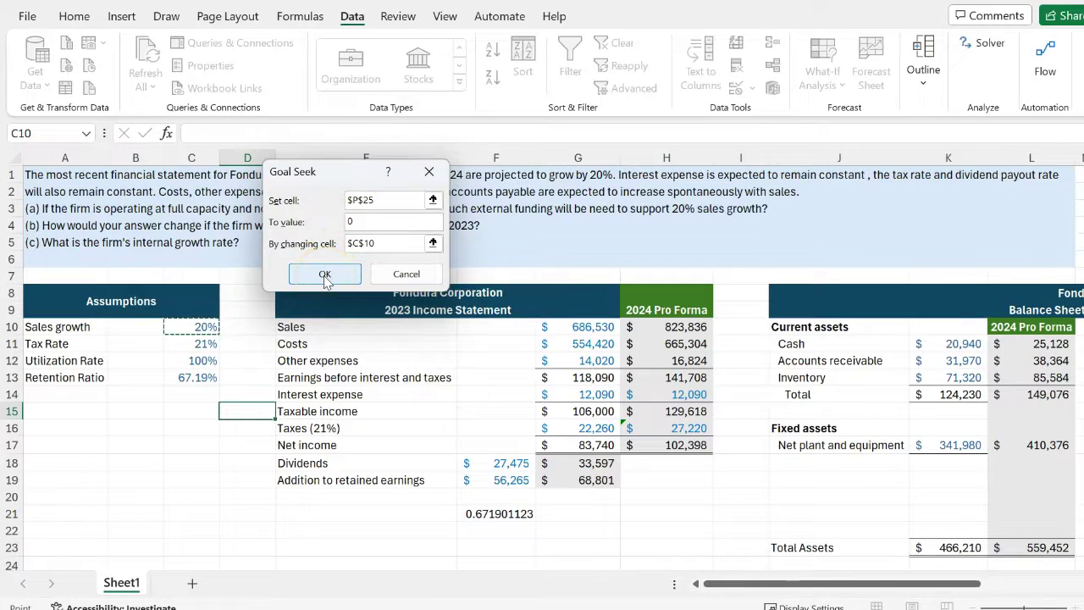
{"action": "left_click", "coordinate": [324, 276]}
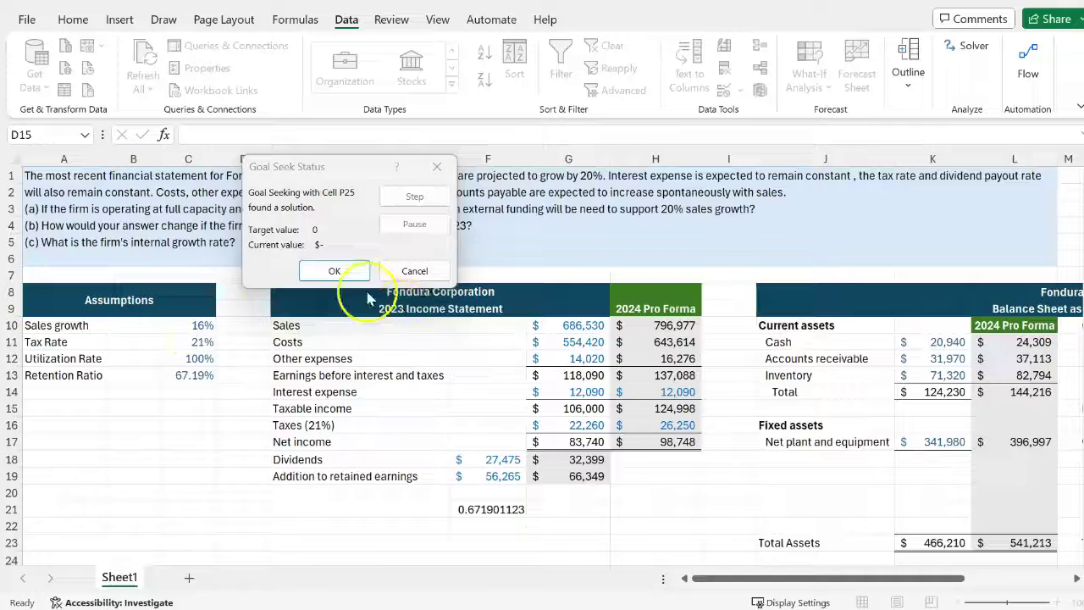
{"action": "left_click", "coordinate": [334, 271]}
Check the EFN and balance sheet totals after Goal Seek, and inspect the exact sales growth rate in C10
{"action": "scroll", "coordinate": [484, 432], "scroll_direction": "right", "scroll_amount": 5}
{"action": "scroll", "coordinate": [485, 432], "scroll_direction": "down", "scroll_amount": 2}
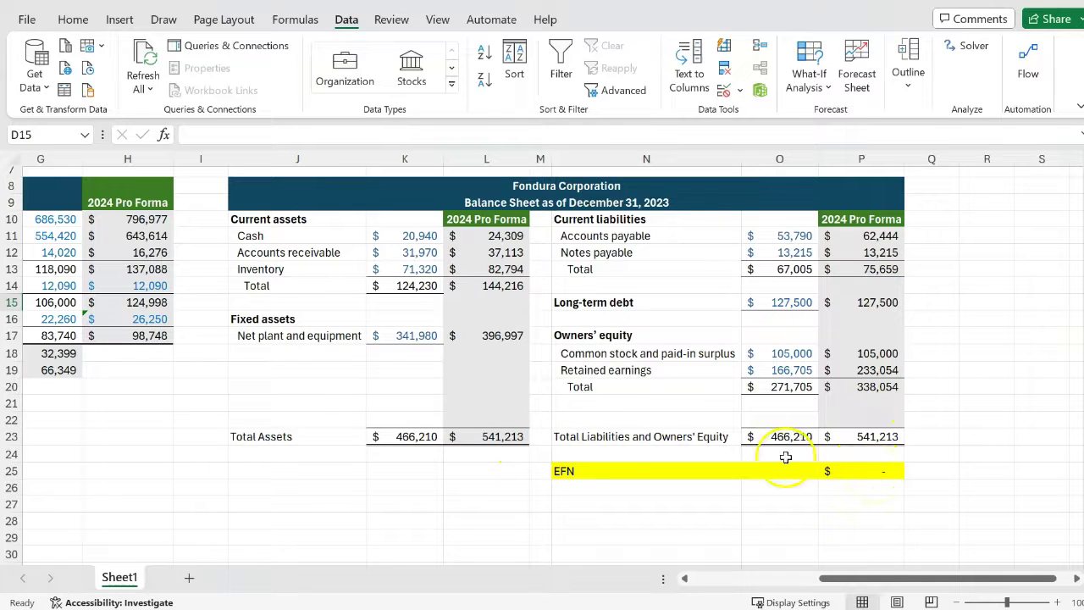
{"action": "left_click", "coordinate": [169, 425]}
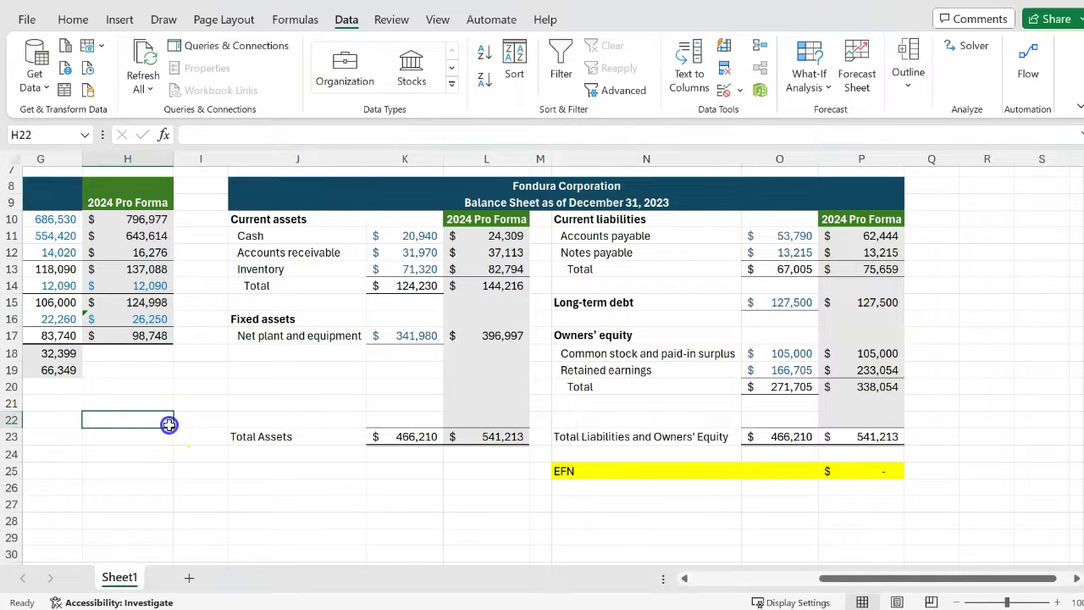
{"action": "scroll", "coordinate": [170, 426], "scroll_direction": "left", "scroll_amount": 3}
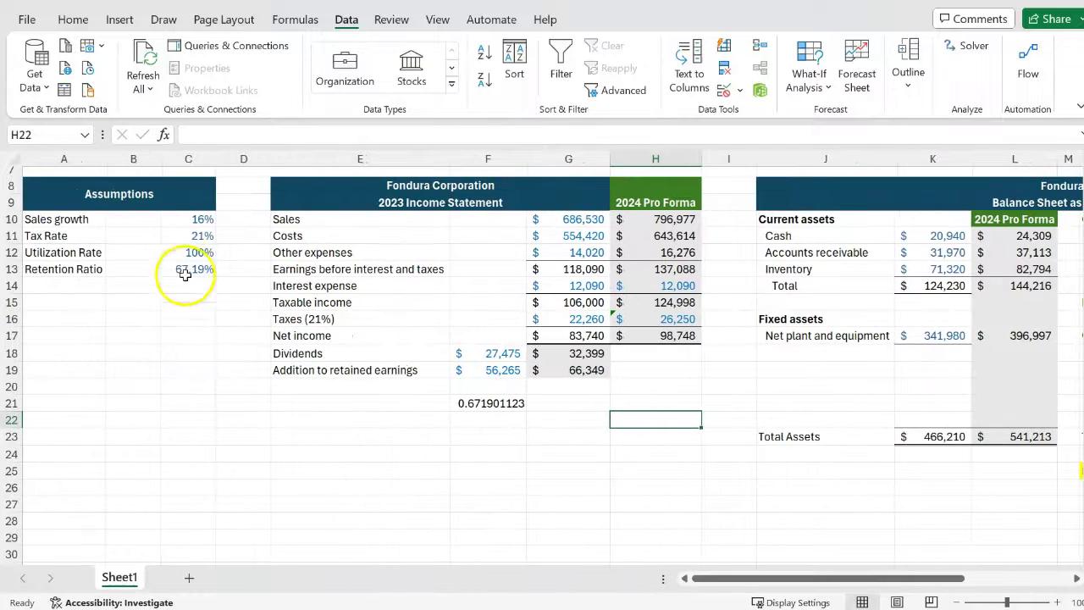
{"action": "left_click", "coordinate": [199, 220]}
{"action": "scroll", "coordinate": [199, 220], "scroll_direction": "up", "scroll_amount": 3}
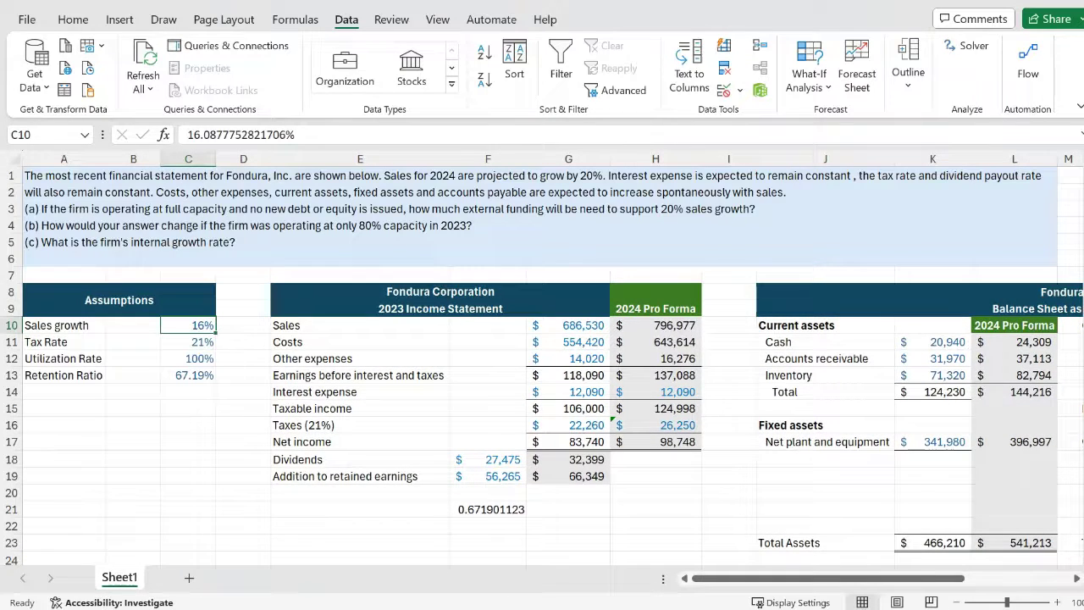